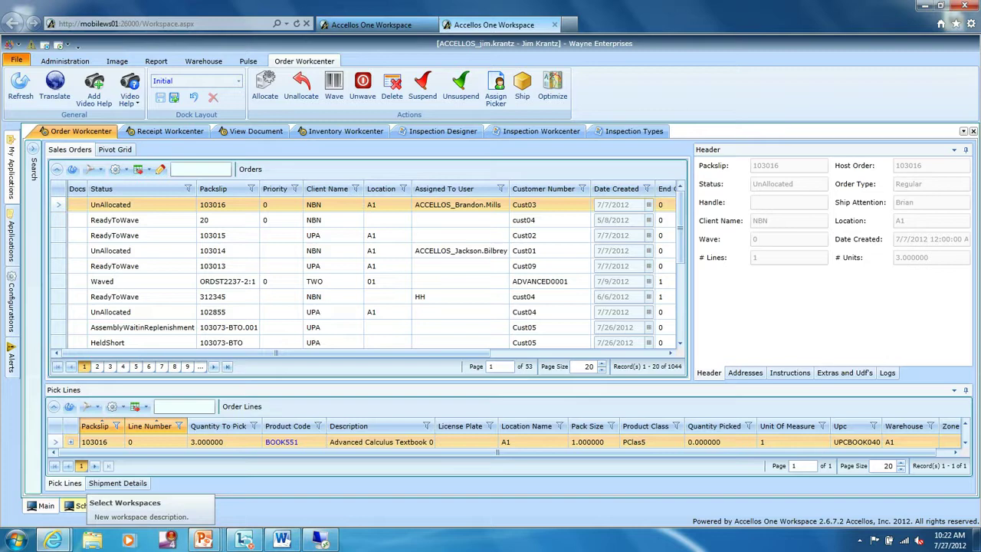
Open the Schedule workspace, filter the main schedule to location A1 and group it by doors.
click(81, 505)
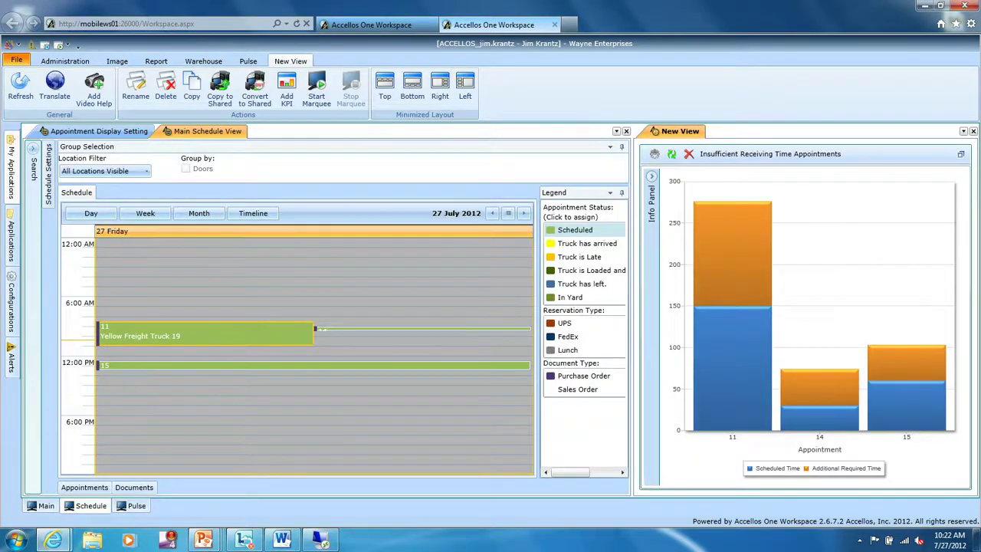
click(105, 171)
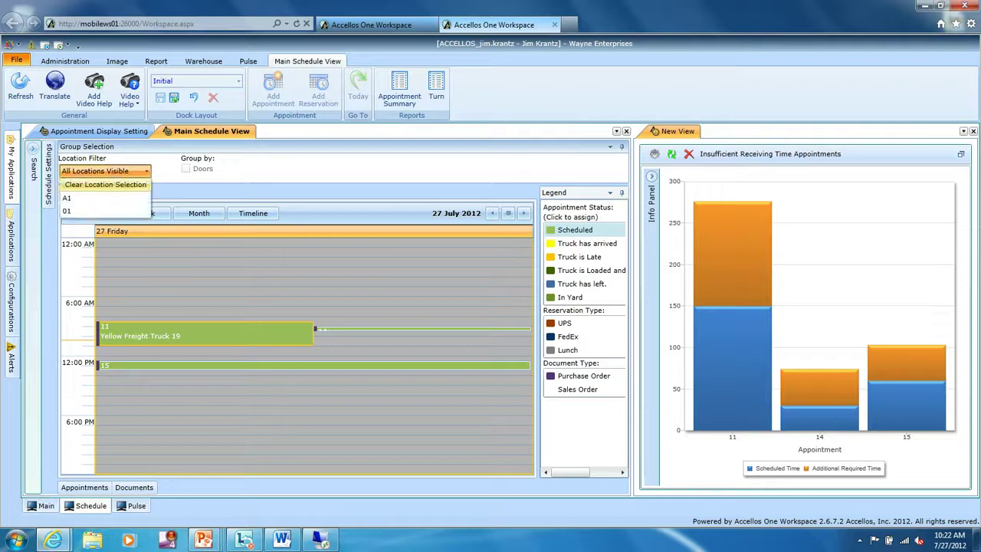
click(67, 198)
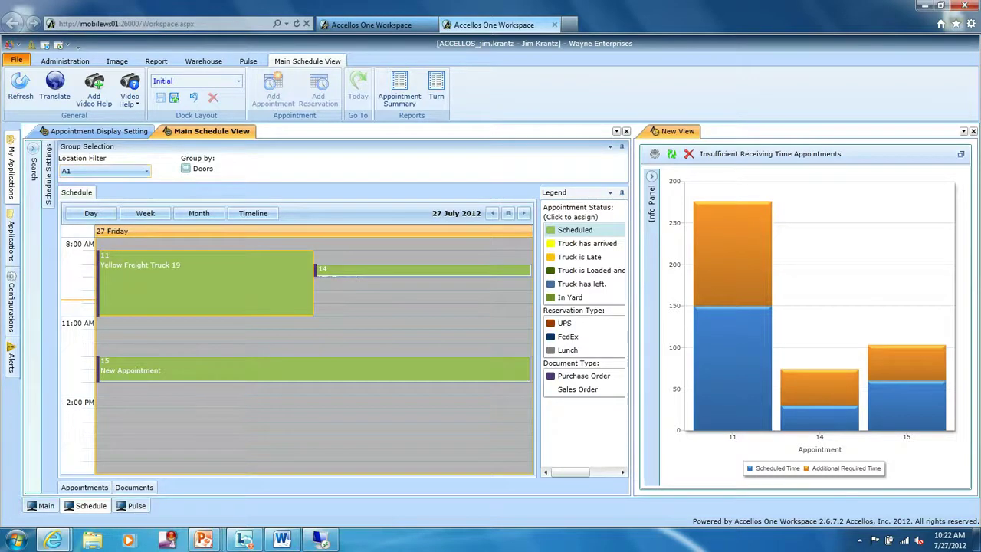
click(185, 169)
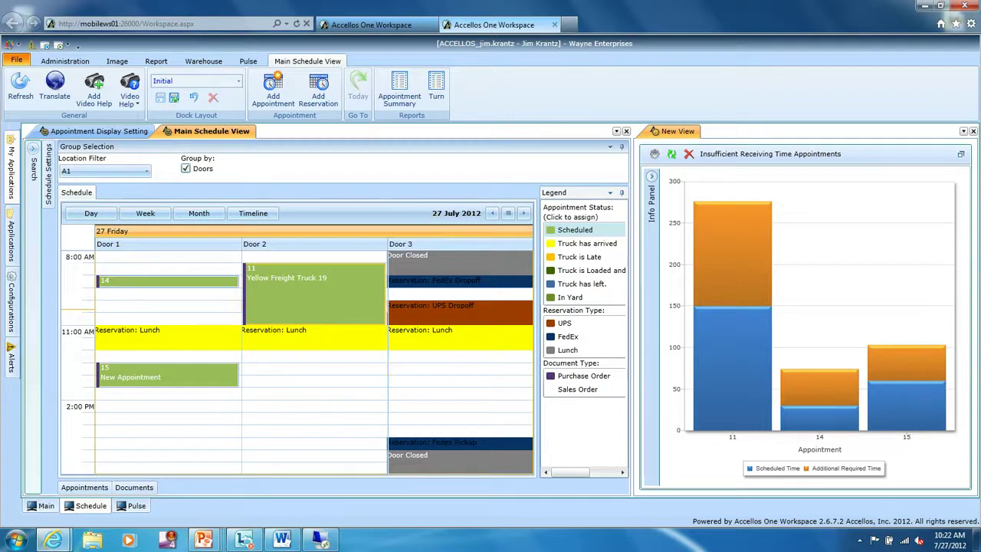
Refresh the Insufficient Receiving Time Appointments chart and examine the scheduled and additional required times for appointments 11, 14 and 15.
drag(314, 295, 349, 331)
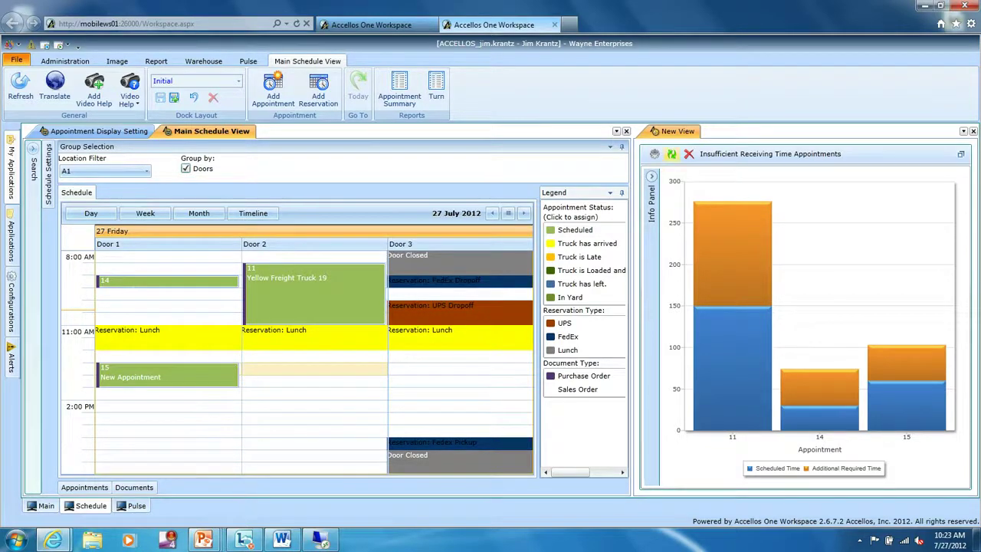
click(672, 155)
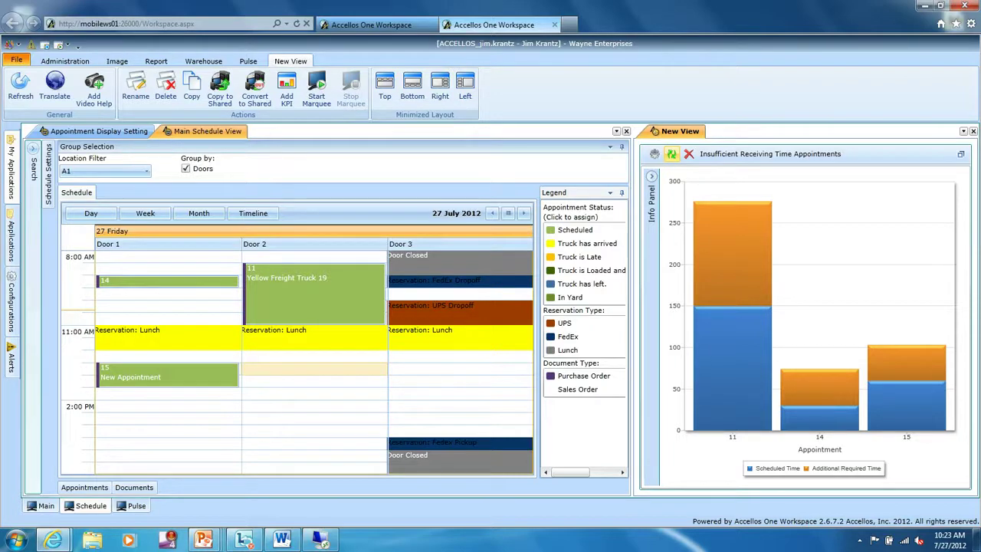
mouse_move(732, 321)
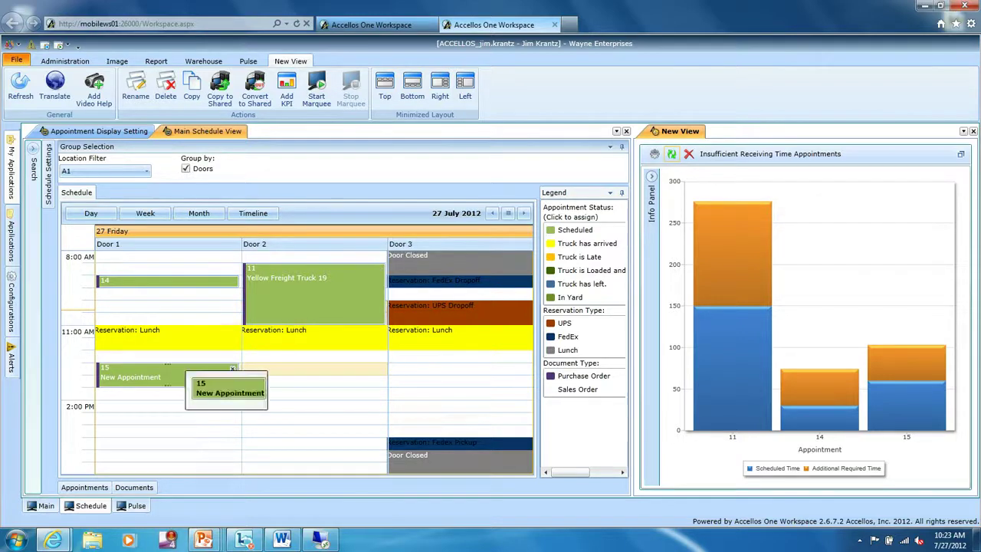
mouse_move(824, 386)
mouse_move(902, 371)
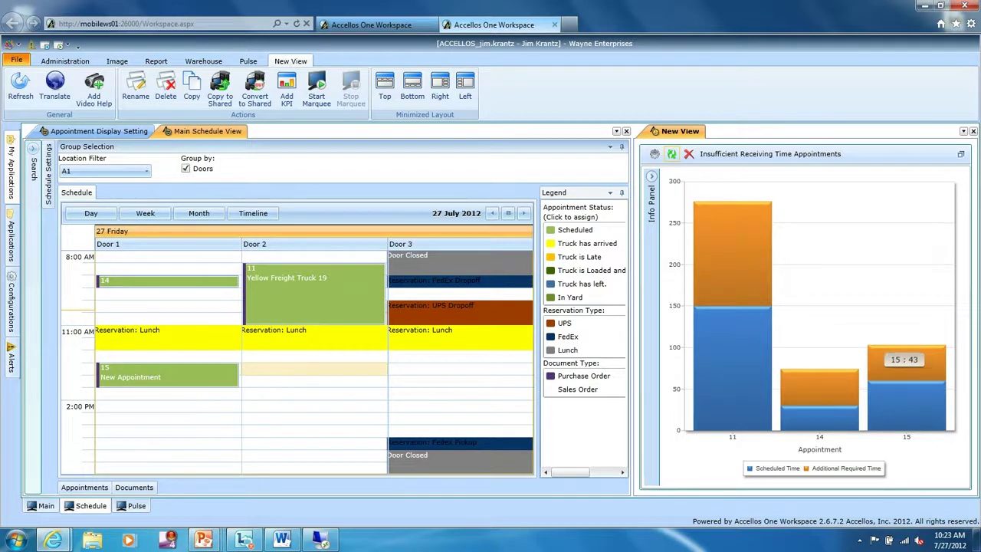
Extend appointment 15 on Door 1 to end at about 2:30 PM and refresh the Insufficient Receiving Time Appointments chart.
click(170, 377)
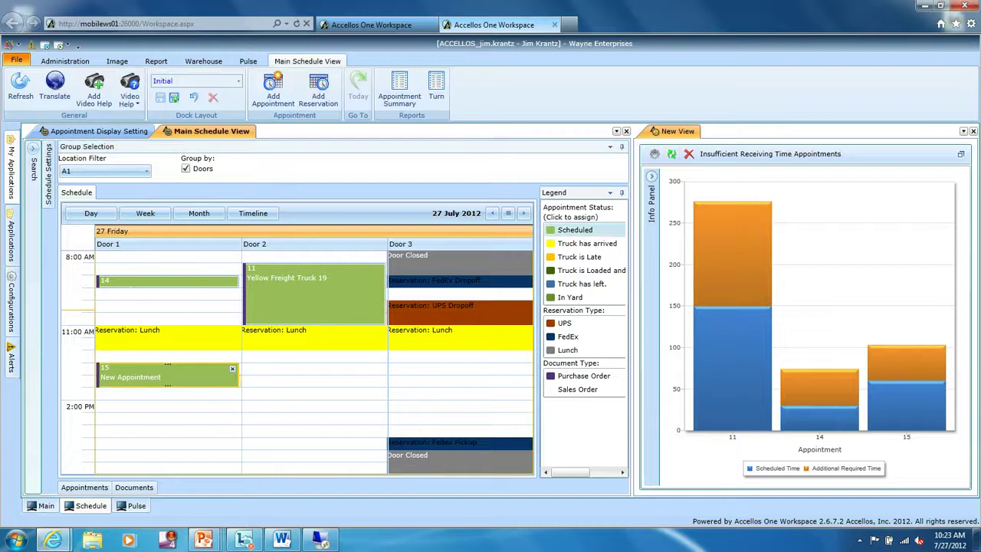
drag(168, 385, 168, 406)
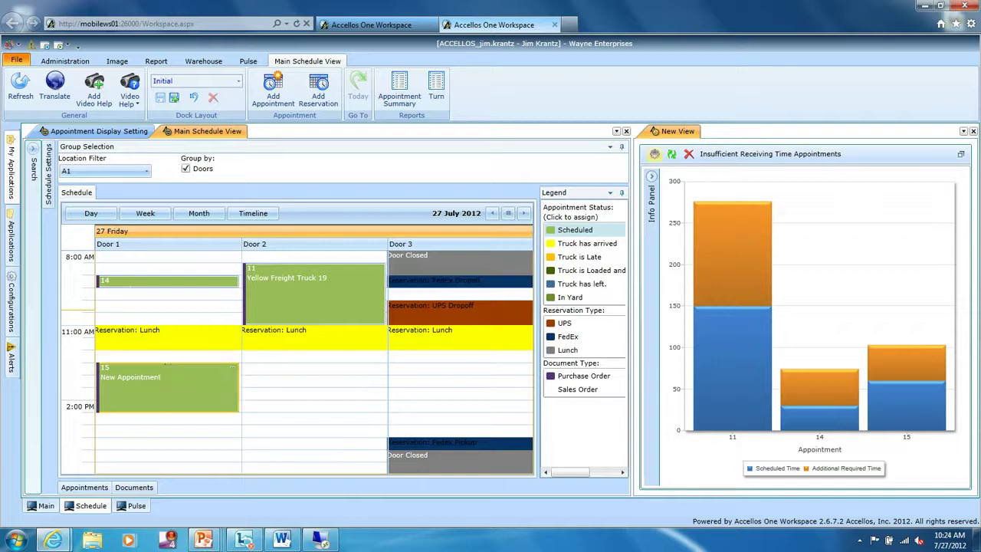
click(672, 154)
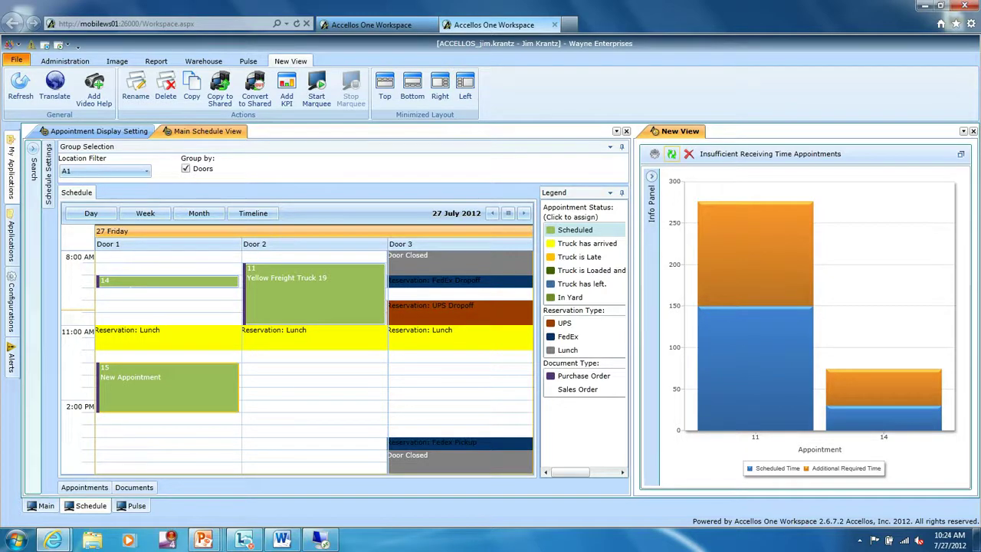
click(325, 294)
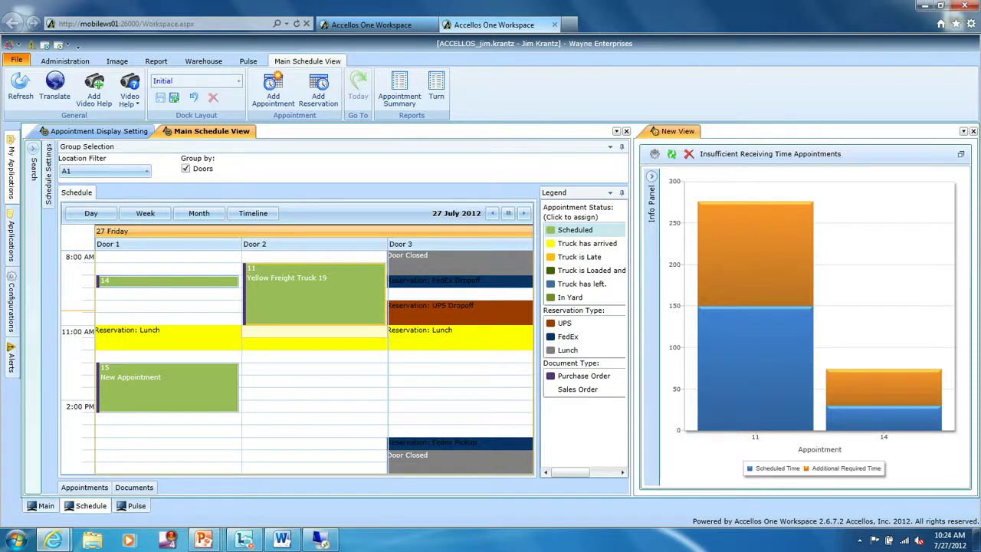
mouse_move(755, 348)
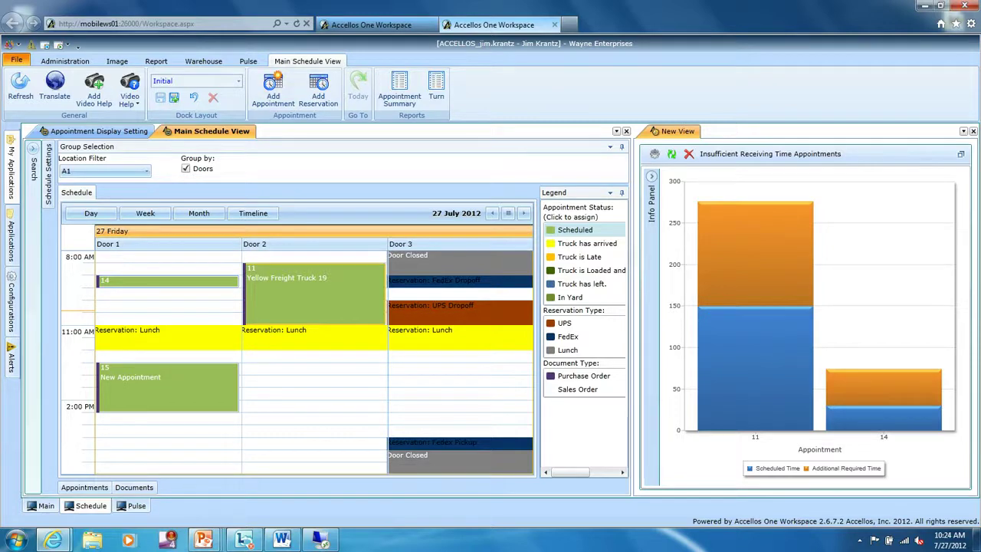
In the Main workspace, search the Warehouse applications for "labo" and open Labor Standards.
click(41, 506)
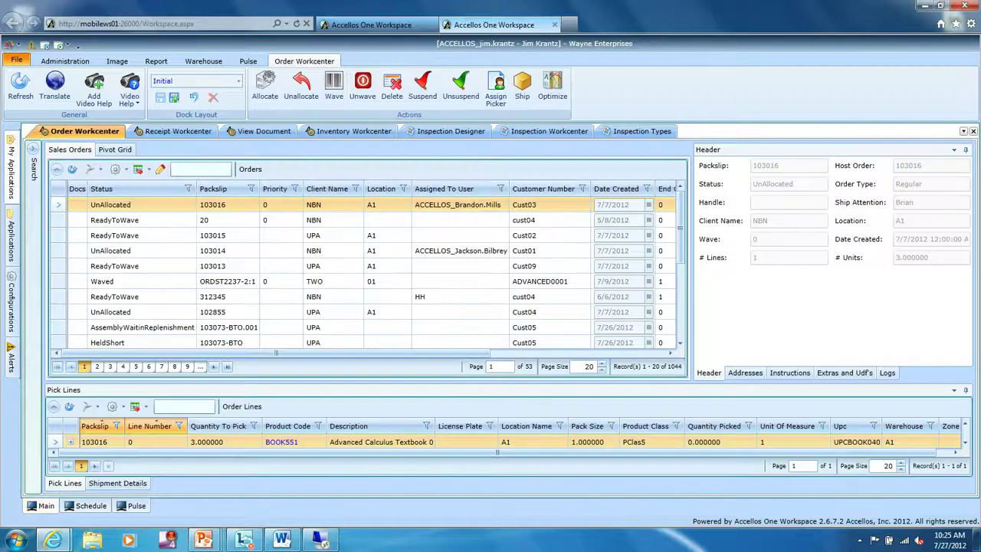
click(12, 239)
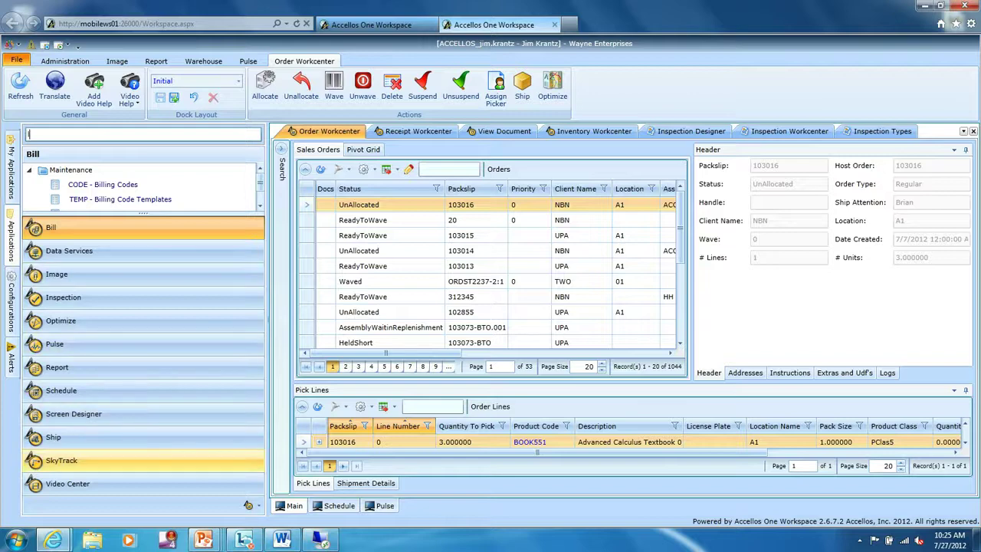
click(247, 504)
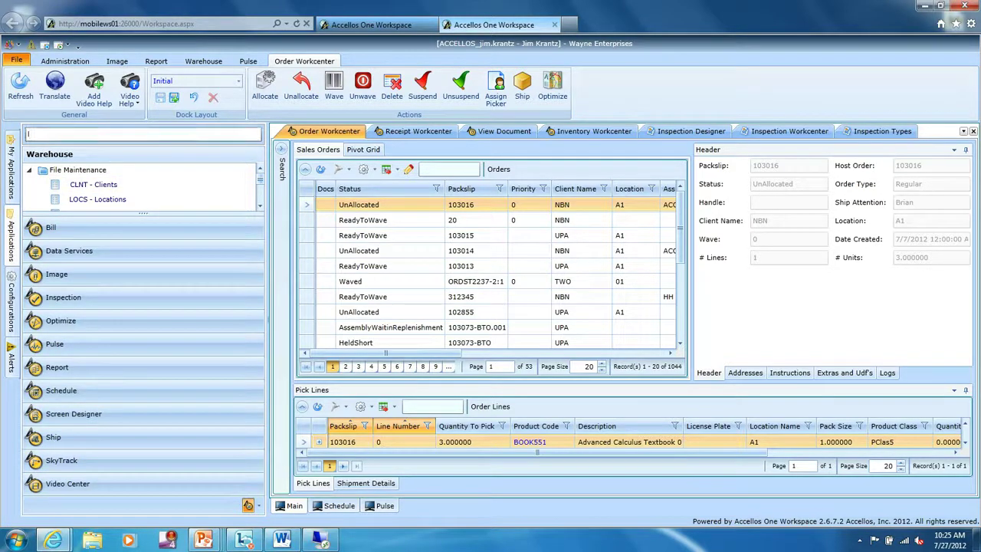
text(labo)
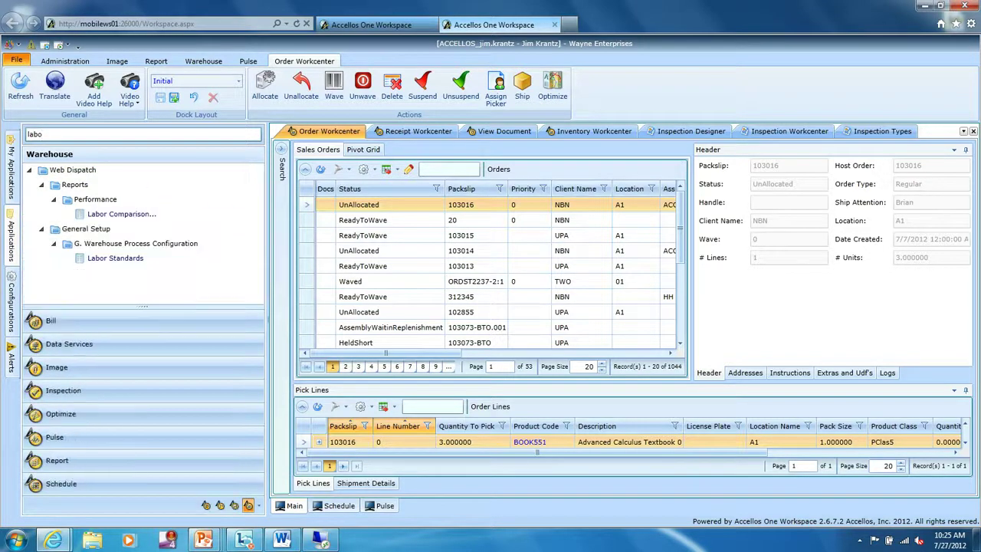
click(115, 258)
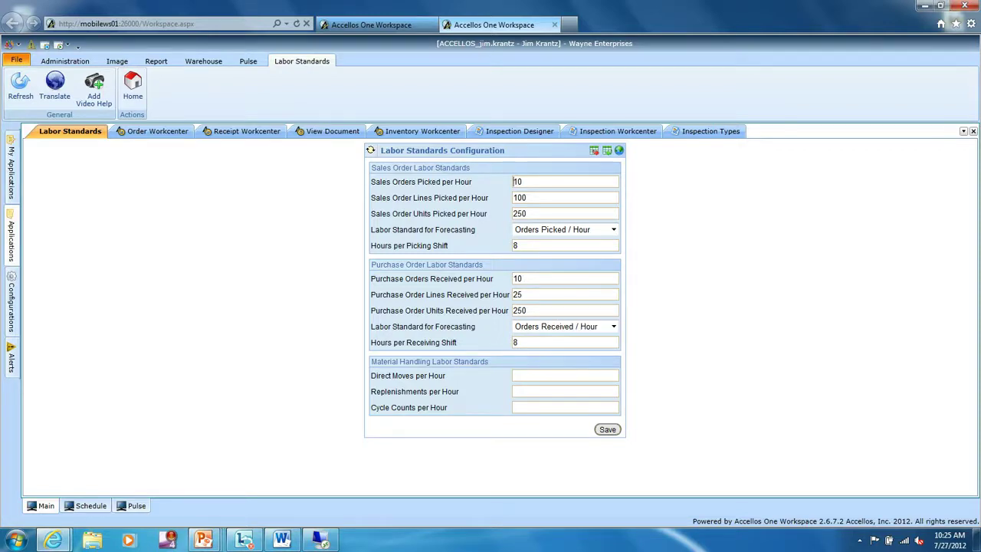
Set the sales order Labor Standard for Forecasting to Lines Picked / Hour.
click(528, 294)
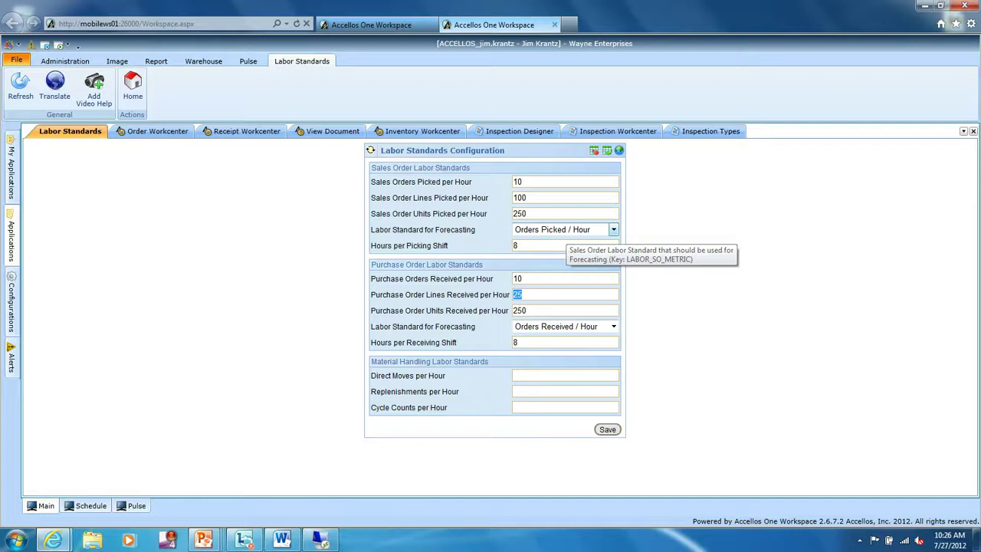
click(613, 229)
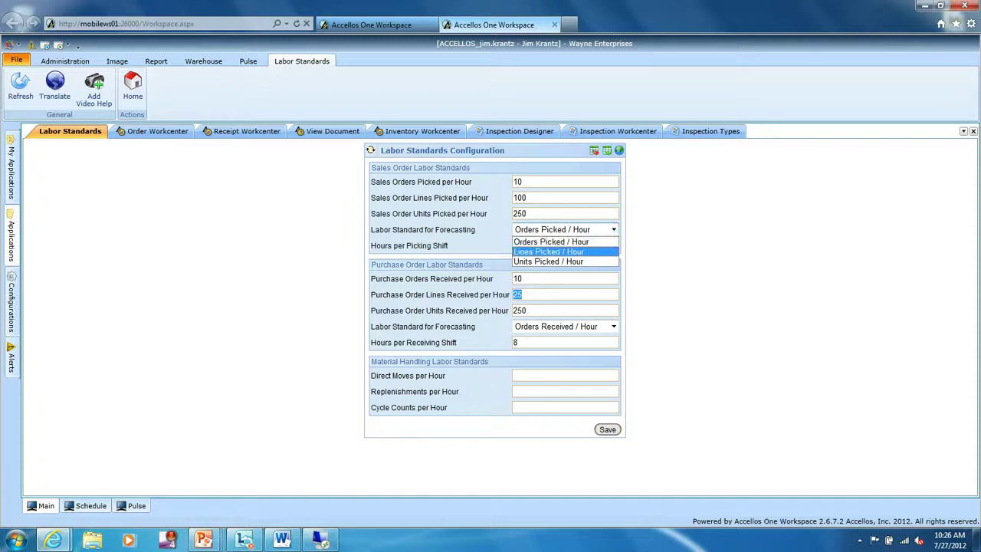
click(569, 251)
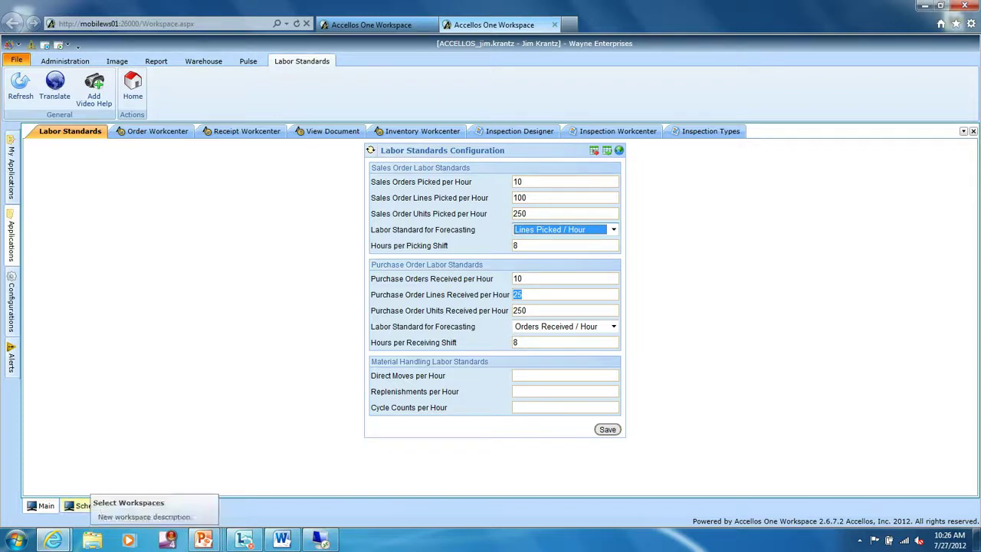
Delete the Pick Lines by Zone, Pick Orders by Zone and Pick Units by Zone panels from the Pulse workspace.
click(86, 506)
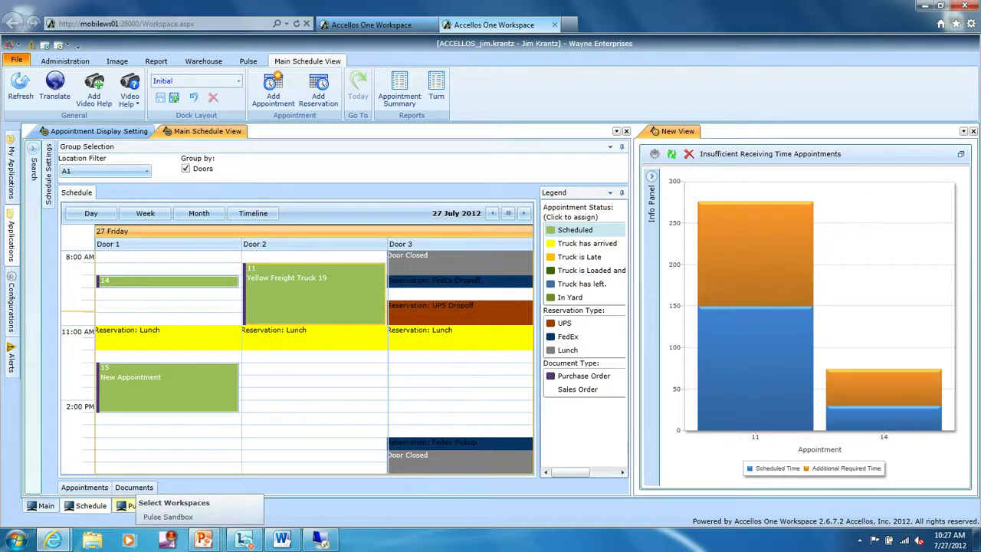
click(130, 505)
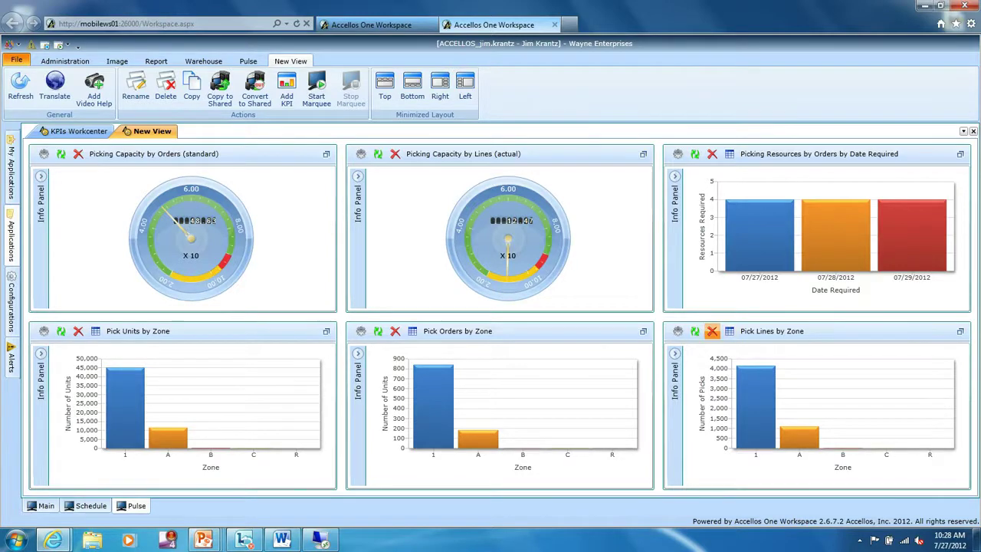
click(712, 330)
click(499, 308)
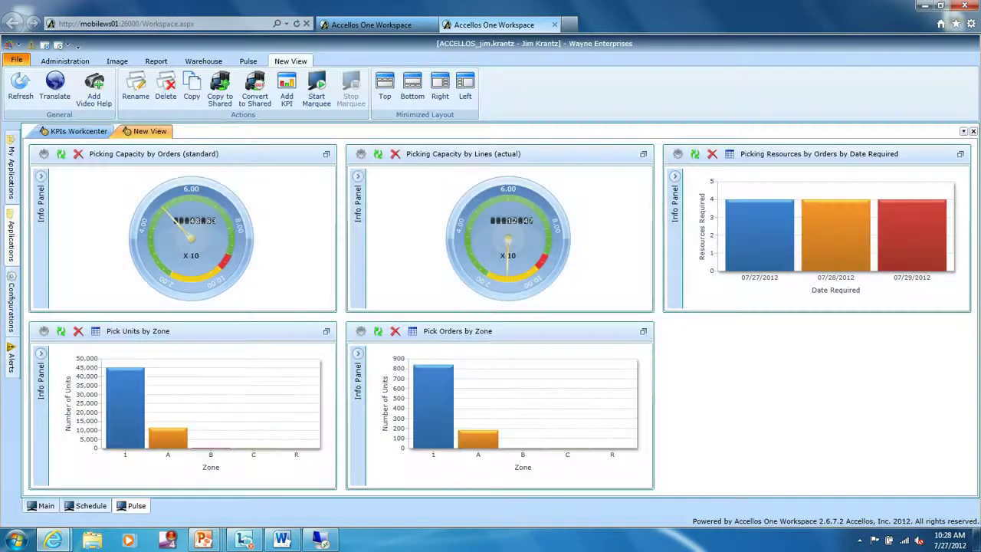
click(395, 330)
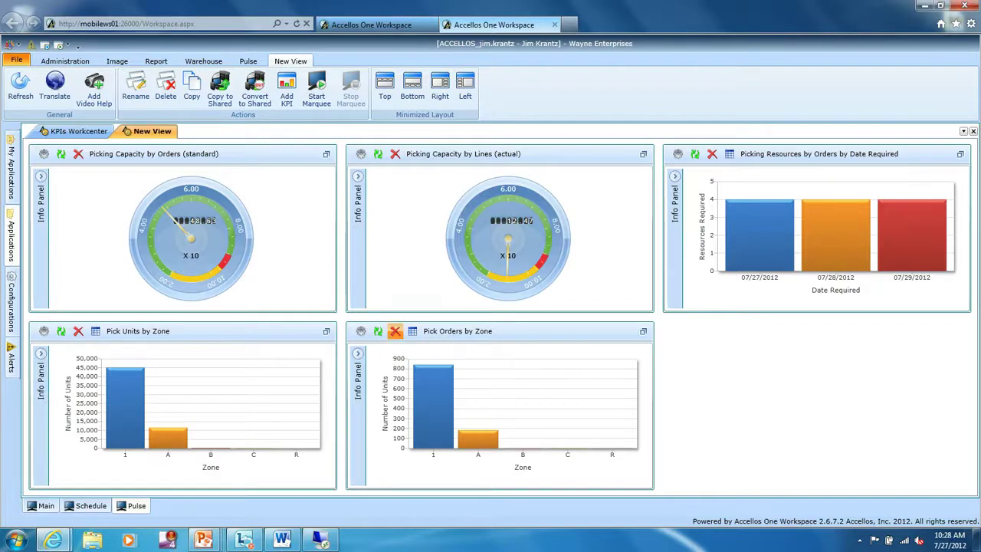
click(499, 307)
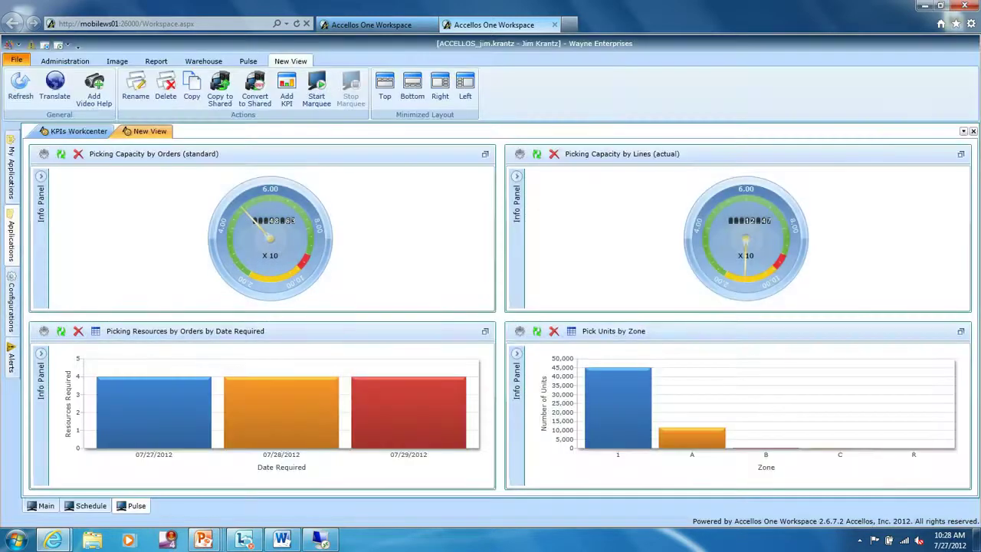
click(553, 330)
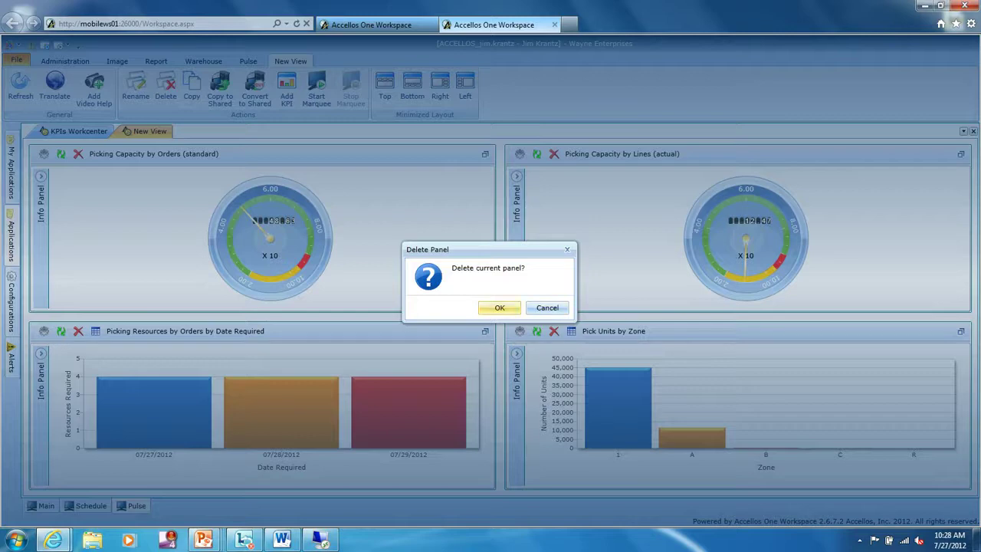
click(499, 307)
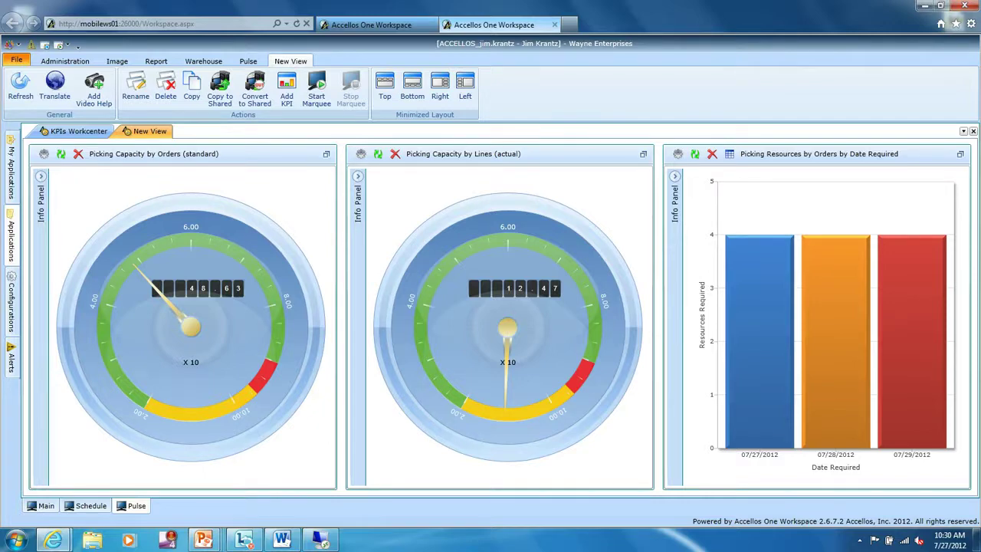
Check appointment 11's scheduled time in the Schedule workspace's receiving chart, and return to the Pulse workspace.
click(86, 506)
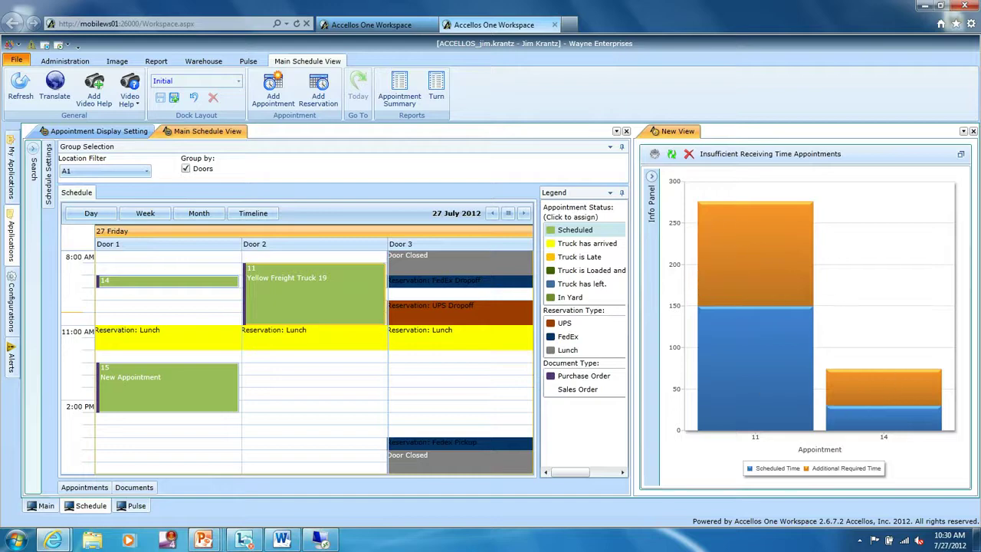
mouse_move(724, 315)
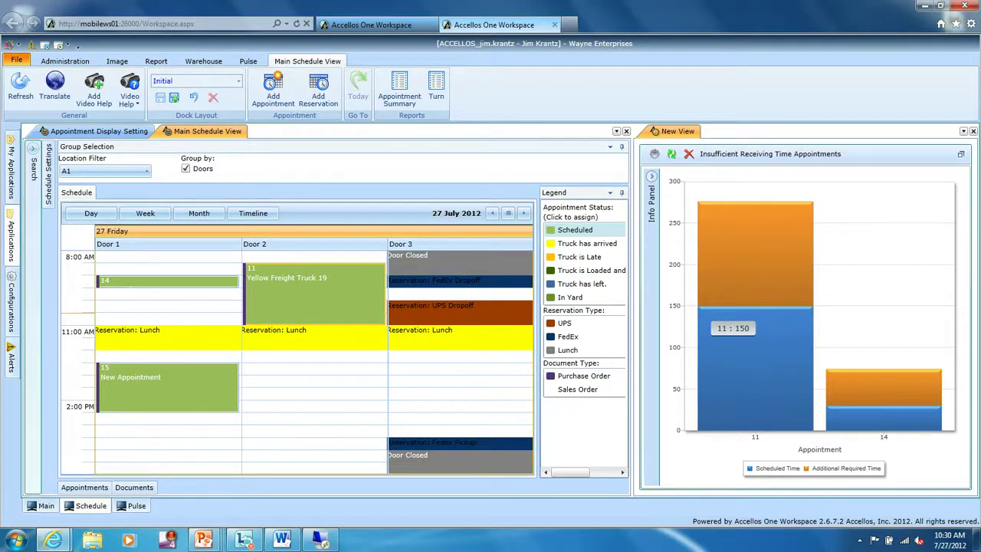
click(130, 506)
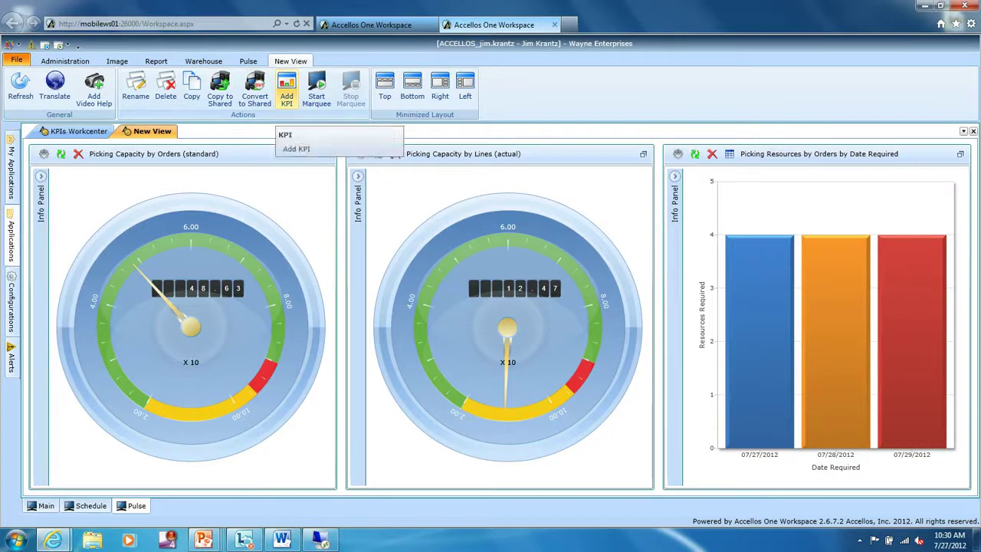
Add a KPI panel for the company AccellosGP and the product Accellos One Warehouse.
click(286, 89)
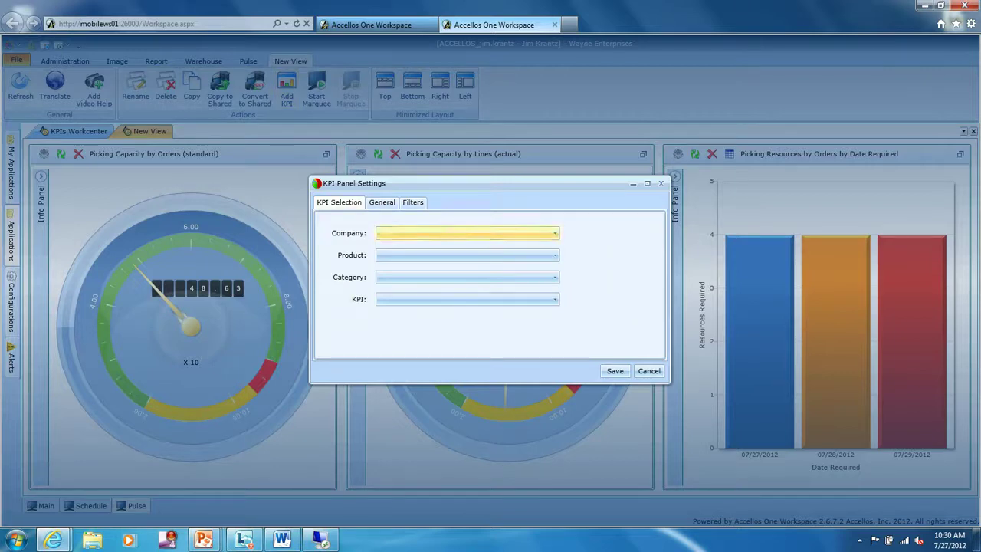
click(468, 233)
click(396, 247)
click(468, 254)
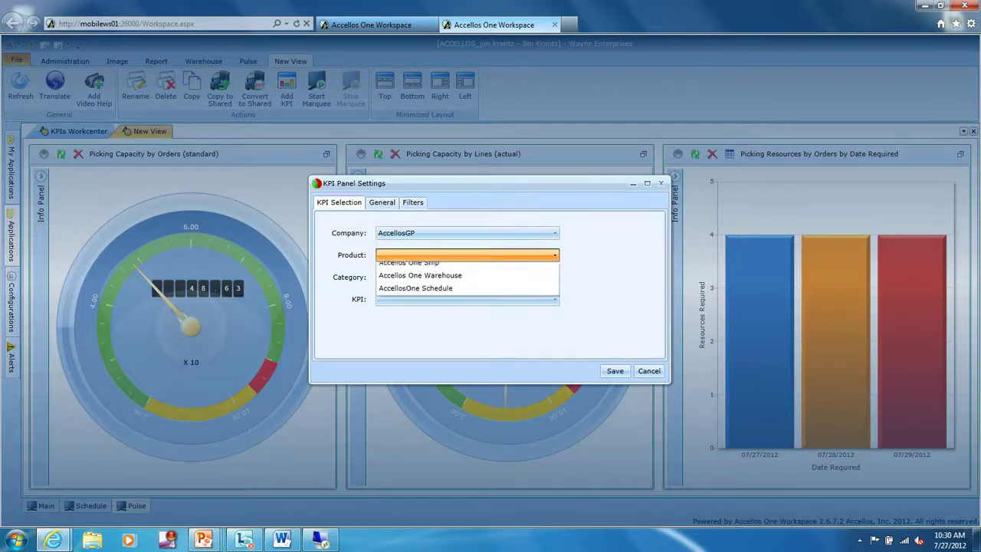
click(420, 282)
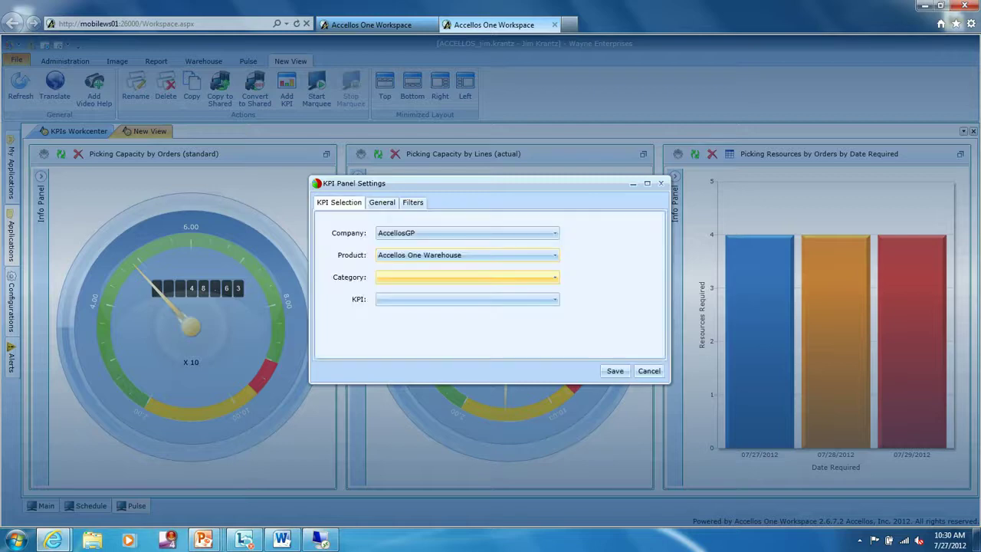
Choose the Picking category and the Picked Lines by User KPI for the new panel.
click(467, 276)
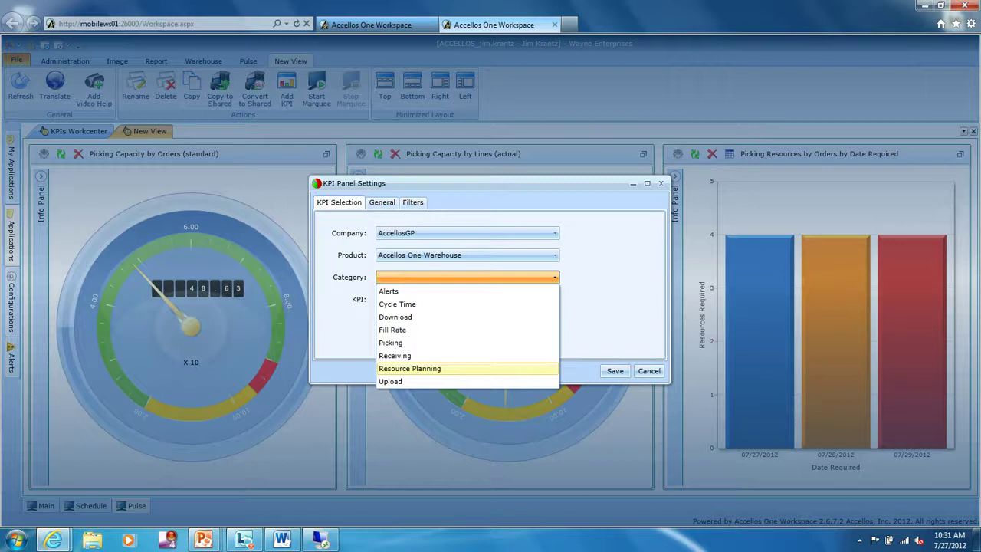
key(Up)
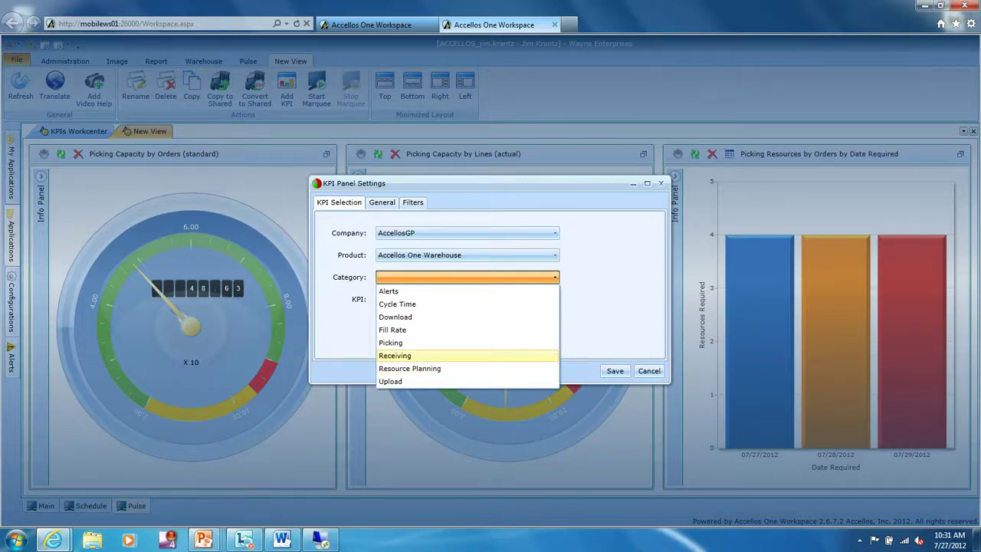
key(Up)
key(Return)
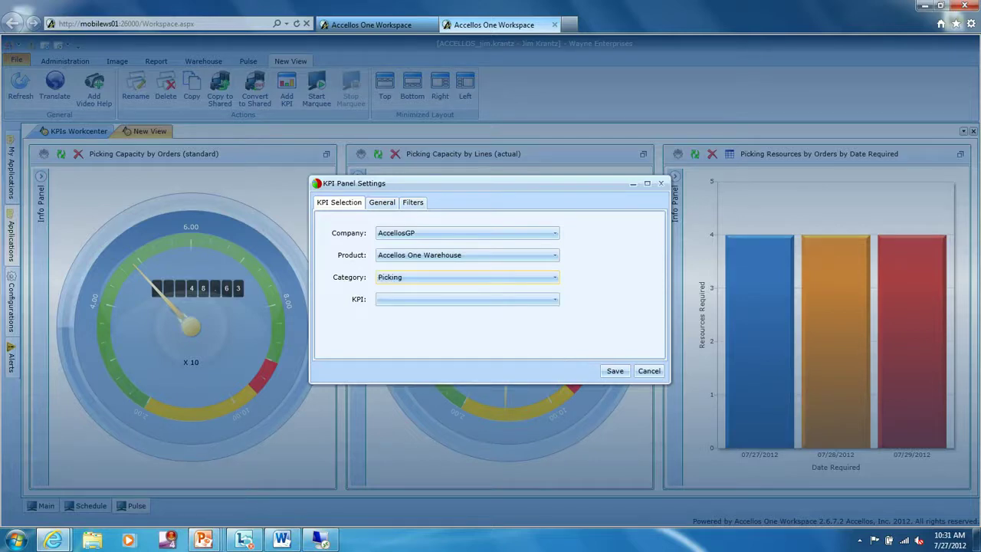
key(Tab)
key(alt+Down)
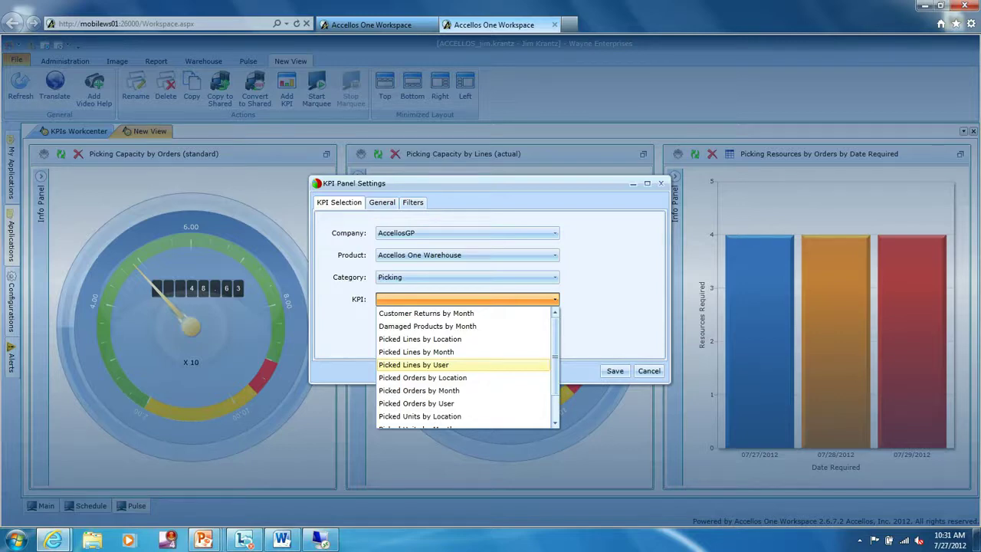
click(413, 365)
Set the Picked Lines by User panel's display type to Chart.
click(381, 202)
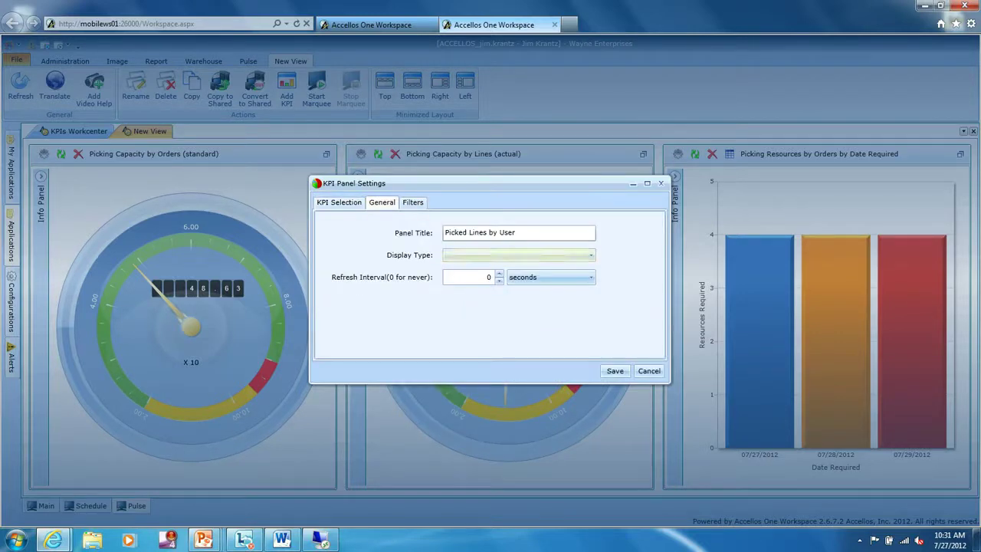
click(517, 255)
click(460, 267)
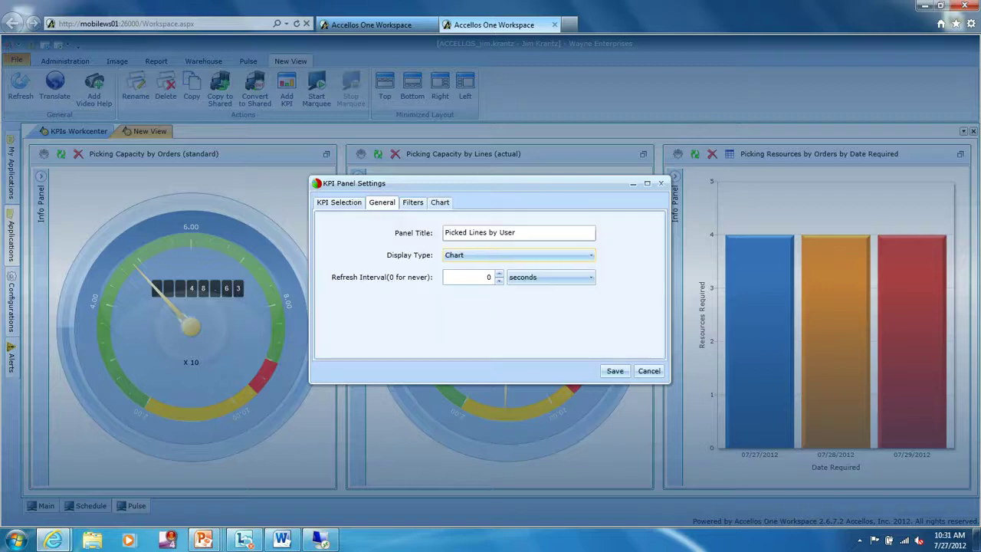
Filter the panel by a custom date range from 1/1/2001 to 7/1/2012 and save the panel.
click(413, 202)
click(447, 249)
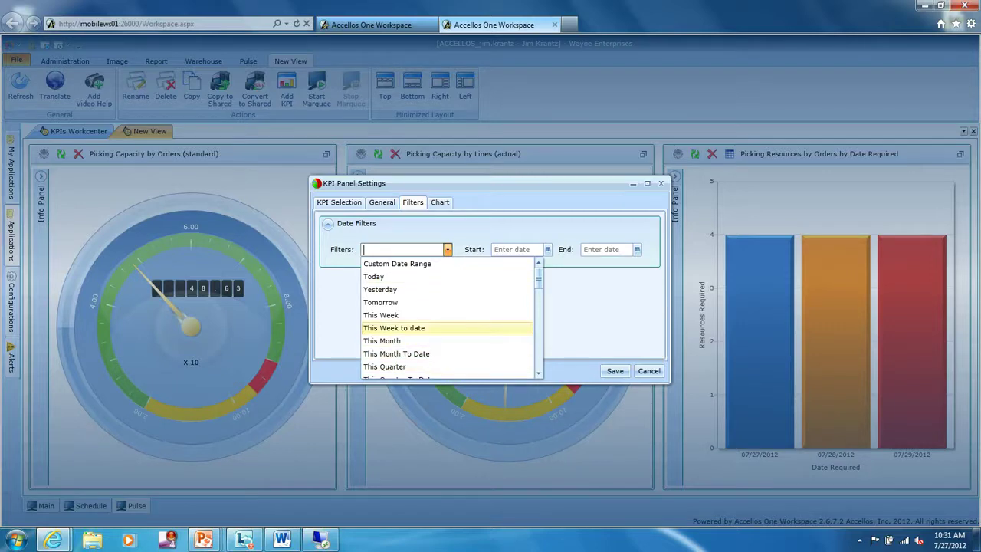
click(397, 264)
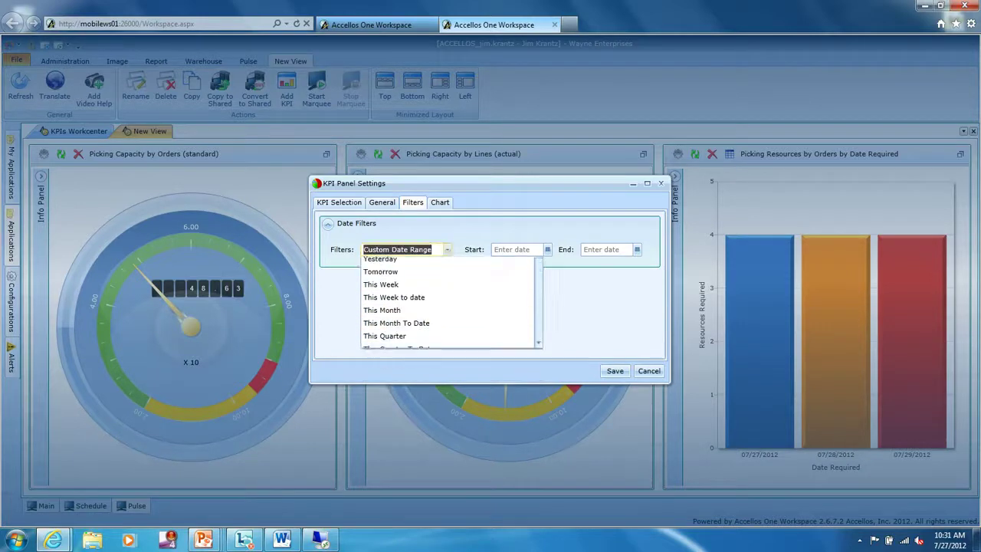
click(517, 250)
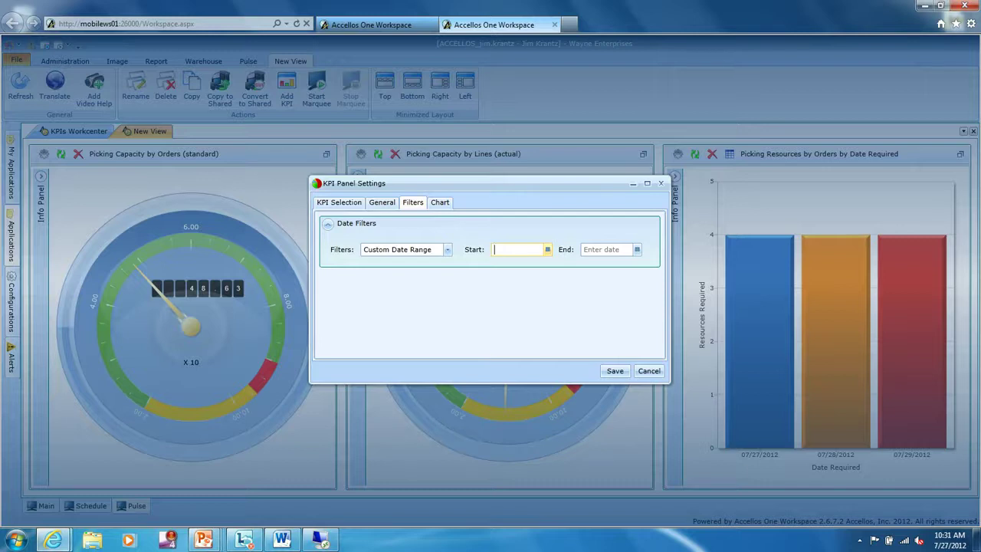
text(1/1/2001)
key(Tab)
text(7/1/2012)
click(615, 371)
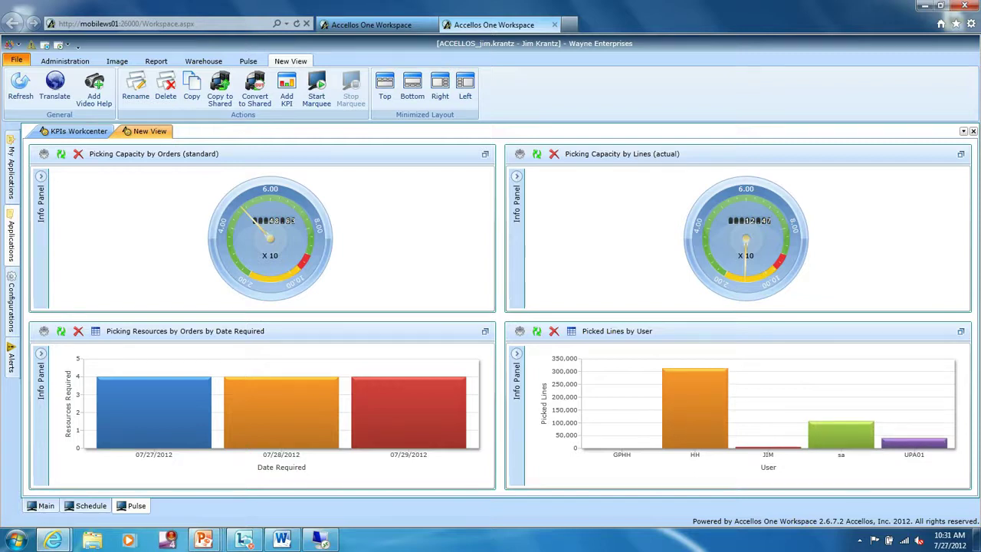
mouse_move(690, 390)
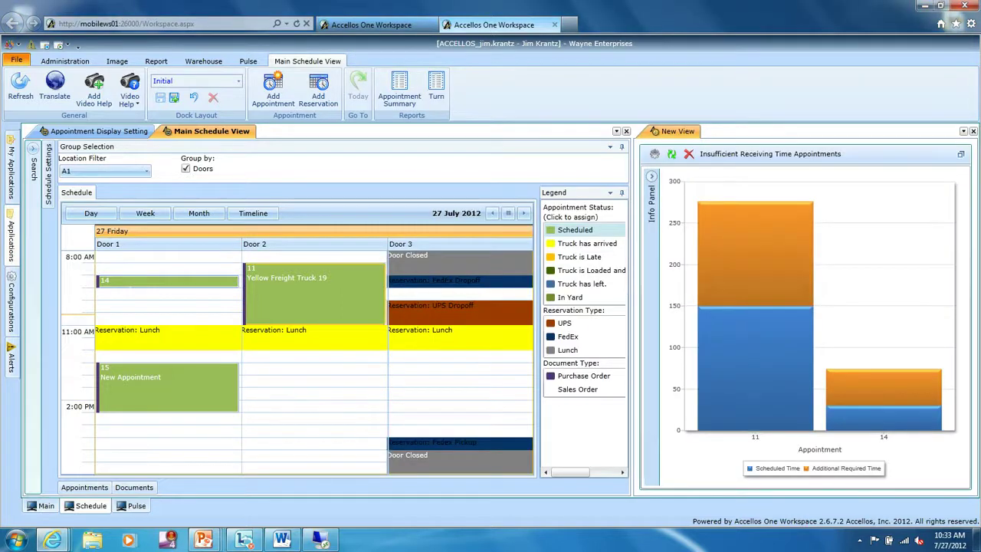
Switch to the Accellos One Warehouse handheld window and shrink it to fit around its menu, over the schedule.
mouse_move(53, 540)
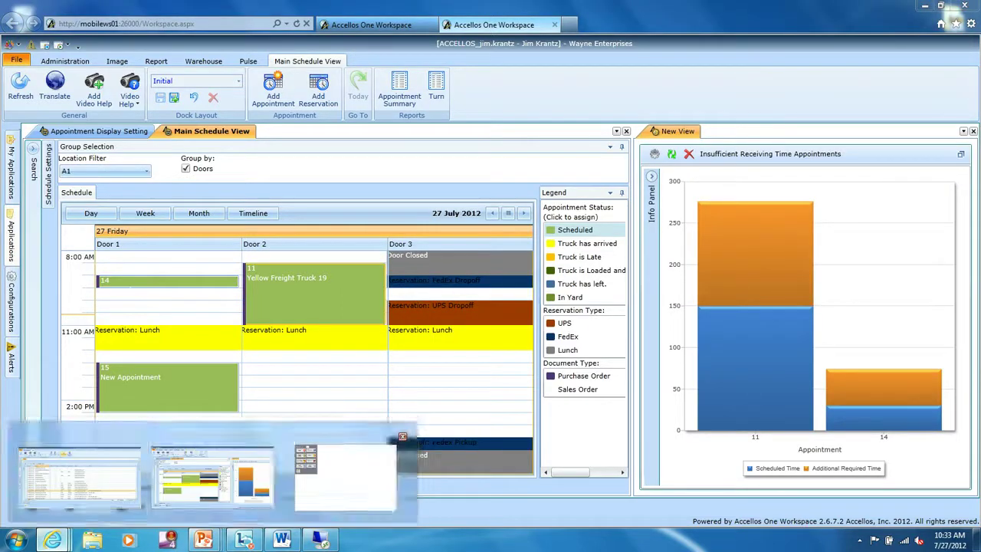
click(345, 475)
drag(644, 60, 572, 60)
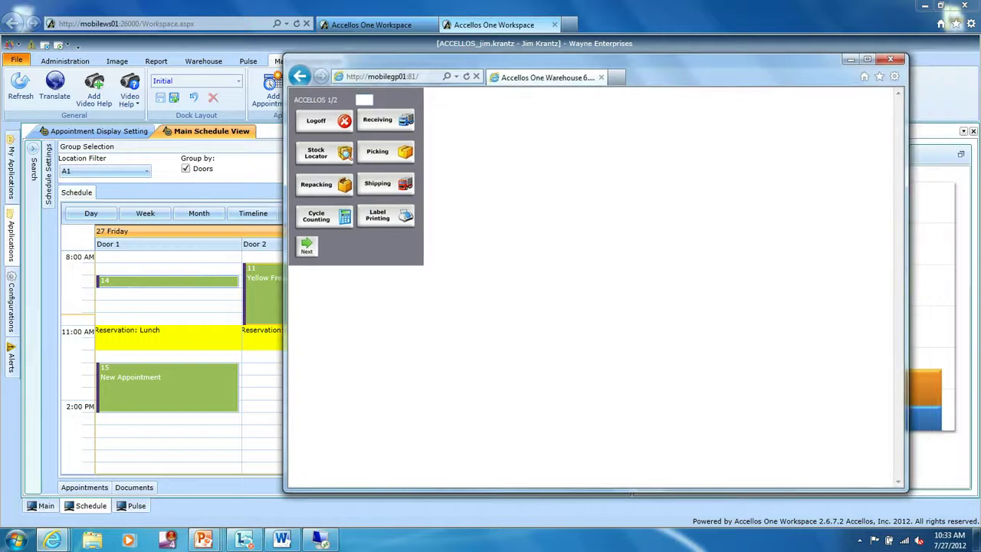
drag(907, 488, 462, 325)
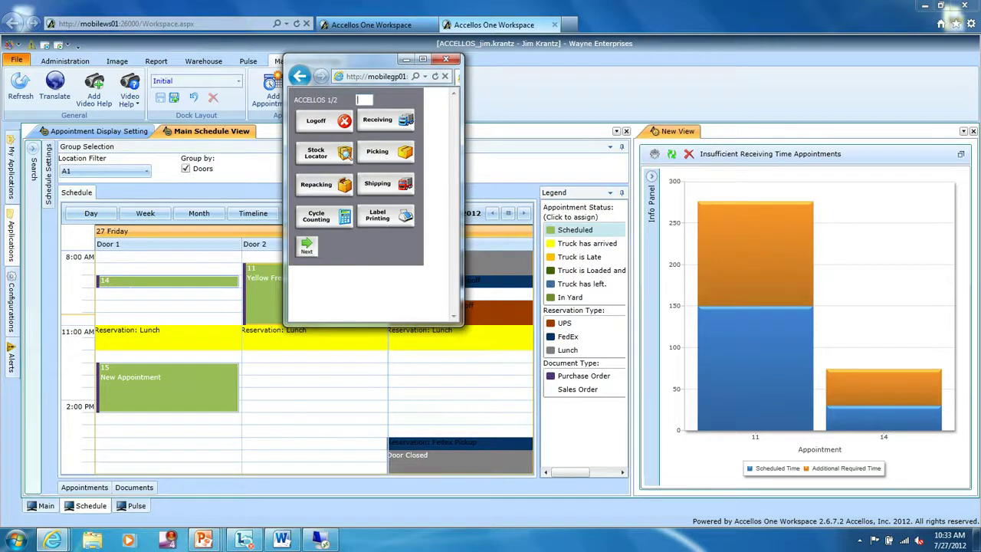
drag(462, 325, 460, 311)
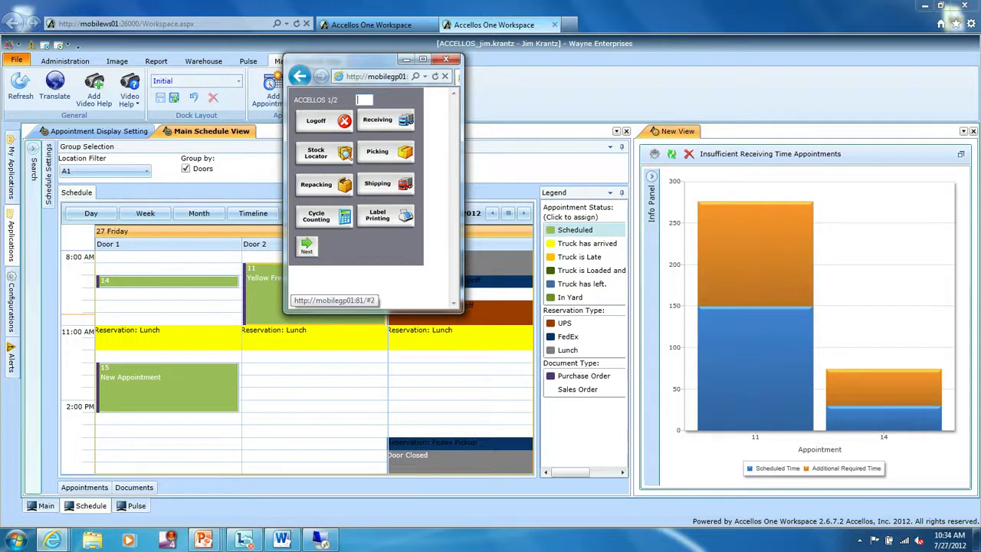
Start receiving for client UPA, enter the purchase order number and confirm the order.
click(384, 120)
click(322, 120)
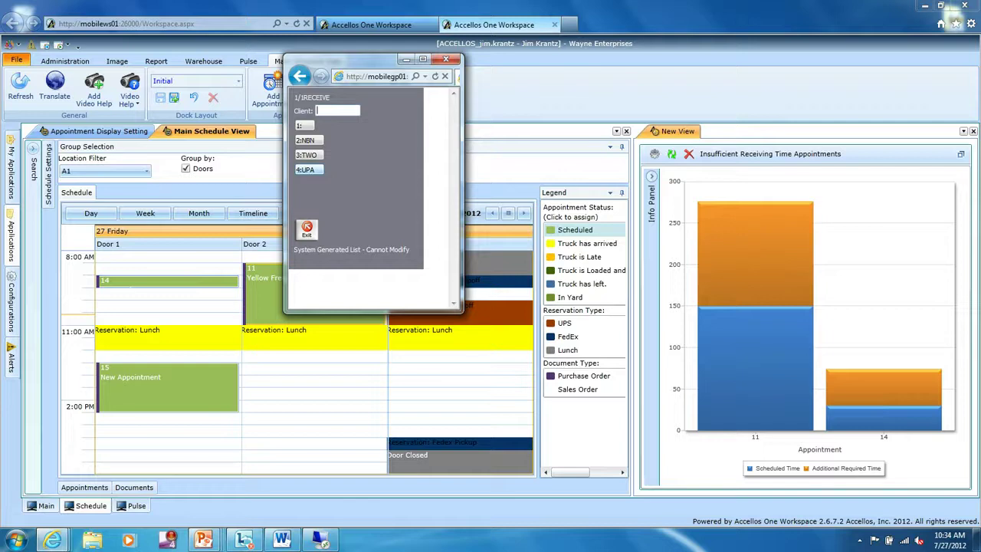
click(309, 170)
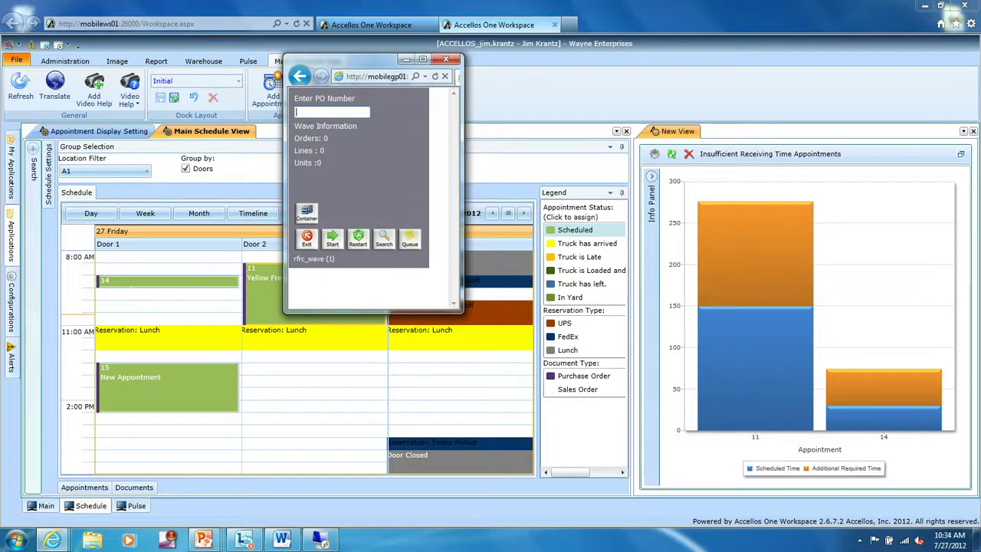
text(10153)
key(Return)
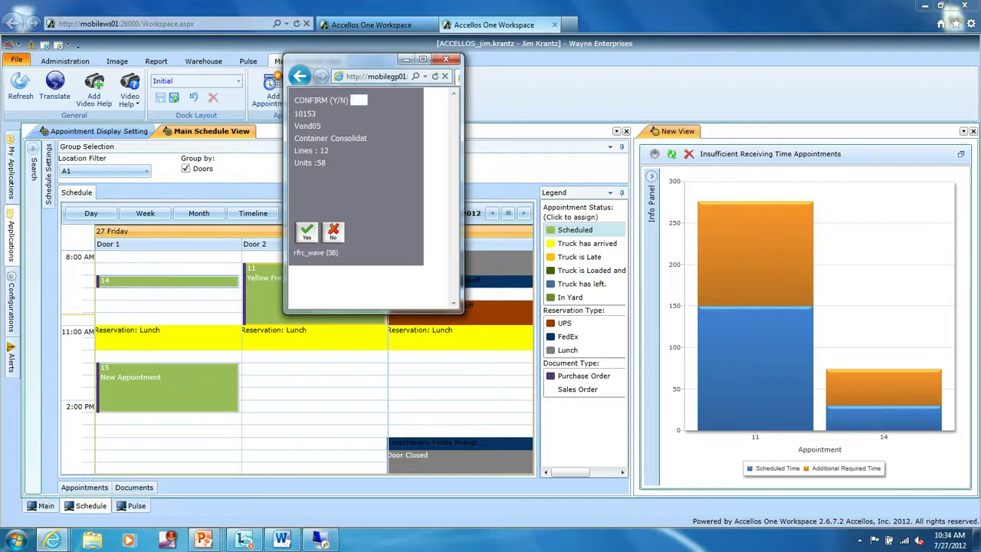
click(306, 232)
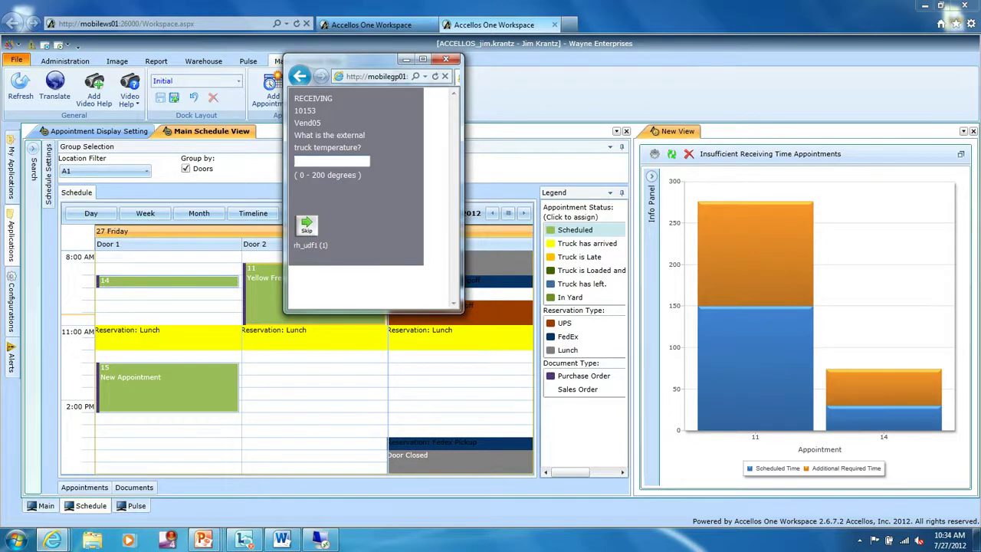
Return to the Main workspace and close the Labor Standards page.
click(383, 8)
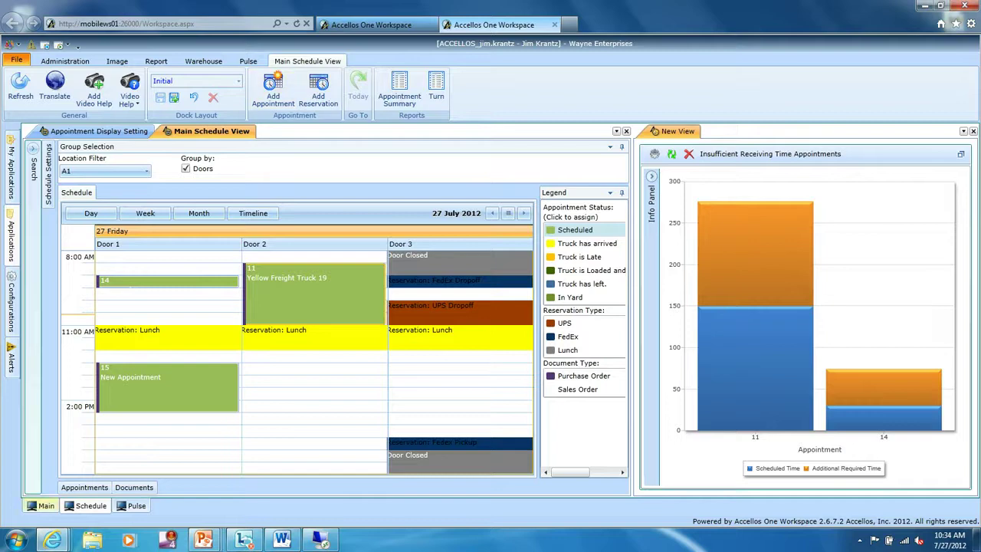
click(46, 506)
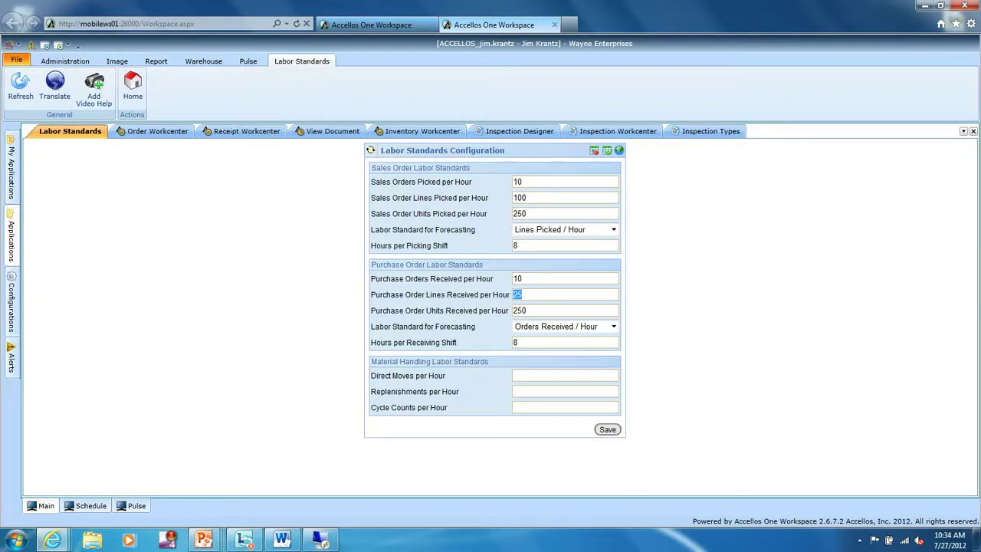
click(973, 131)
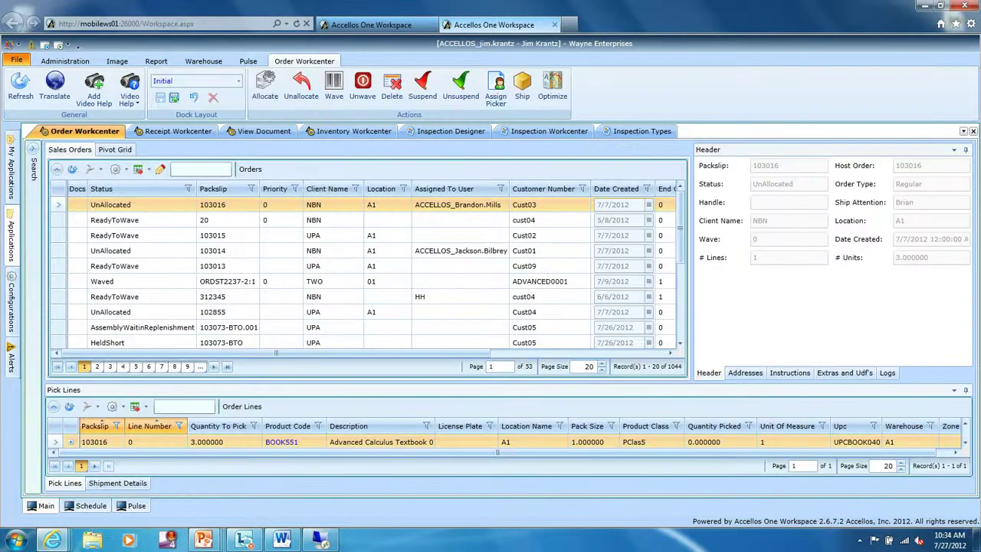
Search the Warehouse applications for "user", open User Defined Screens and show its Receiving settings.
click(10, 242)
click(76, 135)
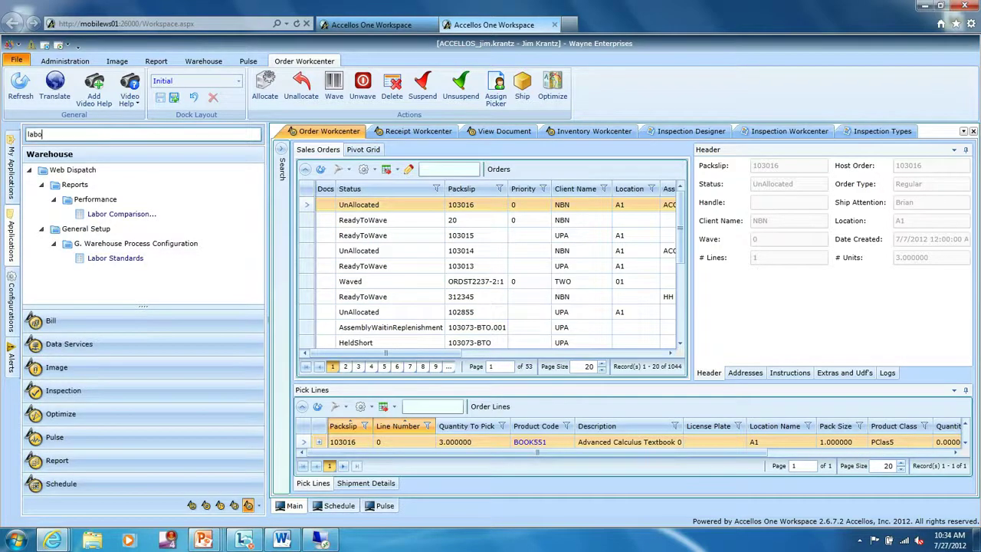
key(BackSpace)
key(BackSpace)
key(BackSpace)
key(BackSpace)
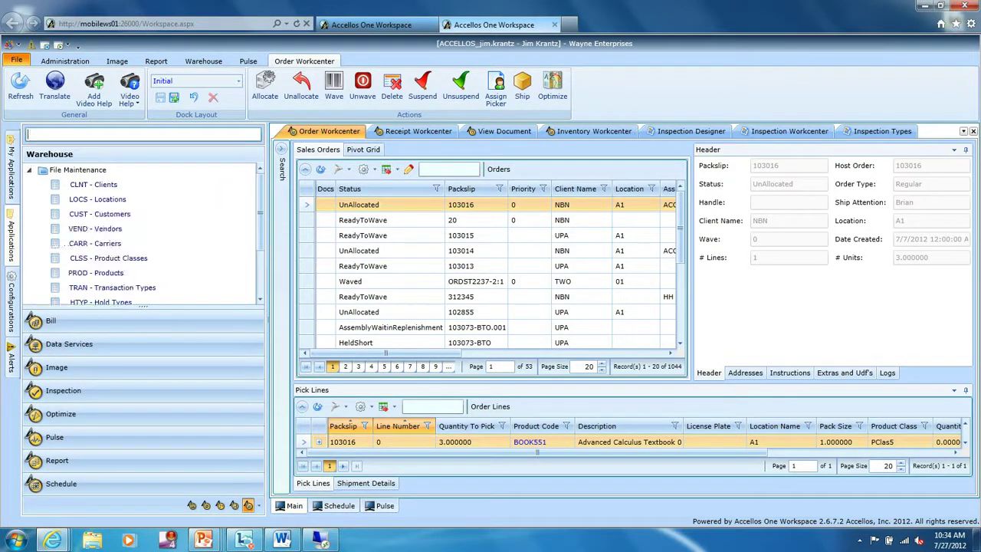
text(user)
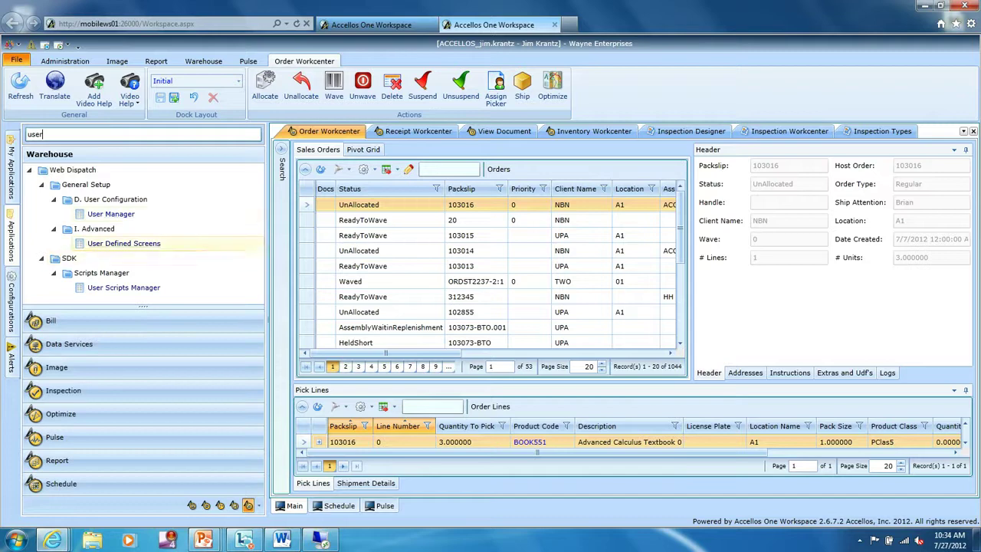
click(123, 243)
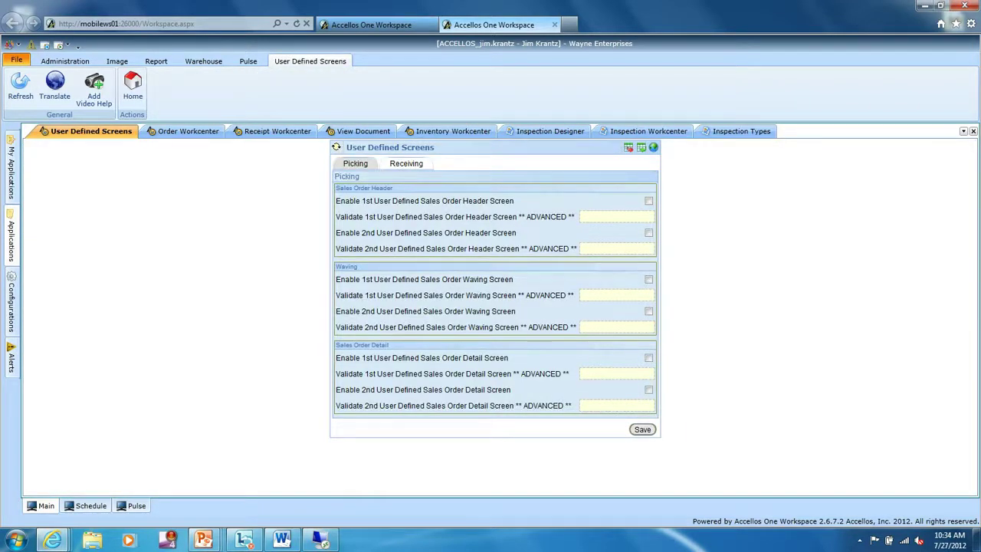
click(406, 164)
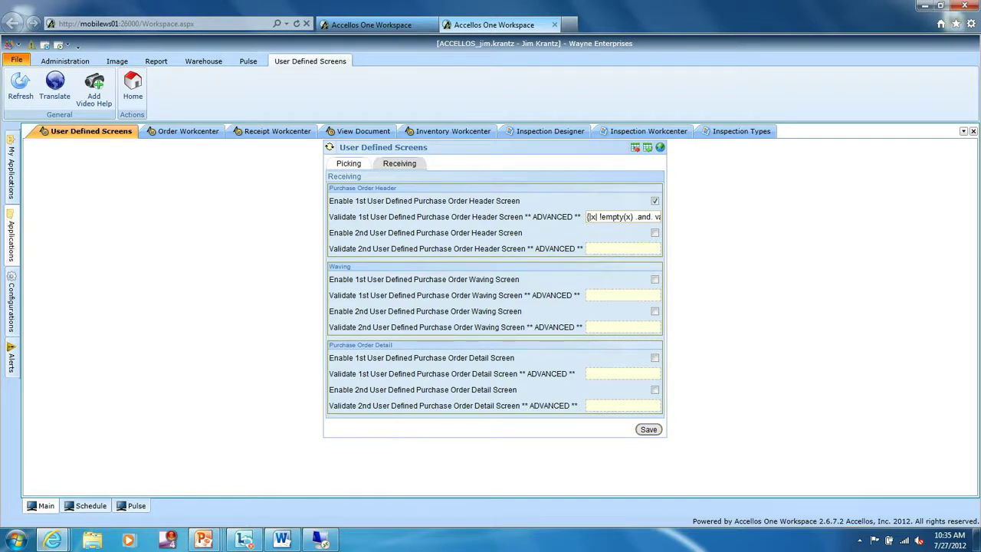
Compare the handheld's truck temperature question with the user-defined purchase order header setting, and return to the workspace.
mouse_move(52, 541)
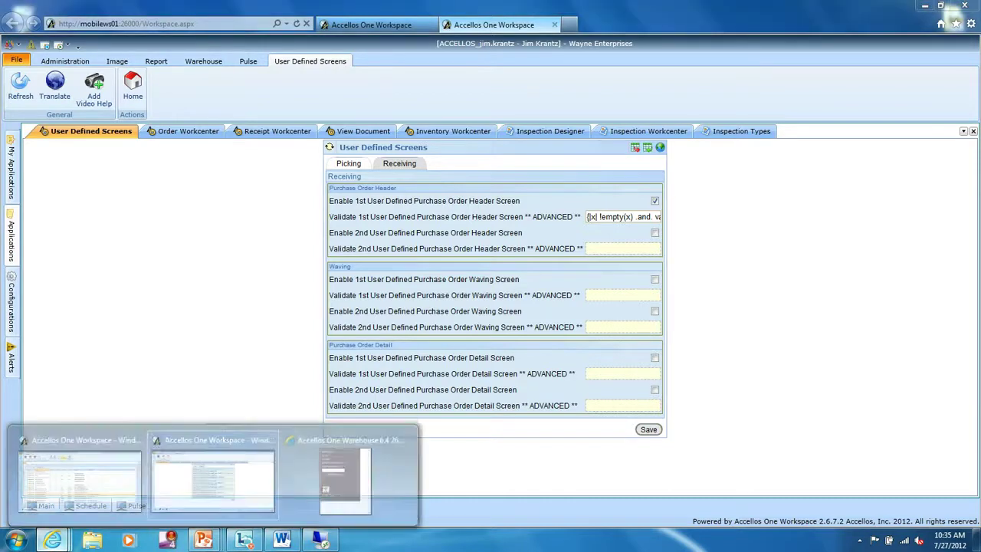
click(349, 467)
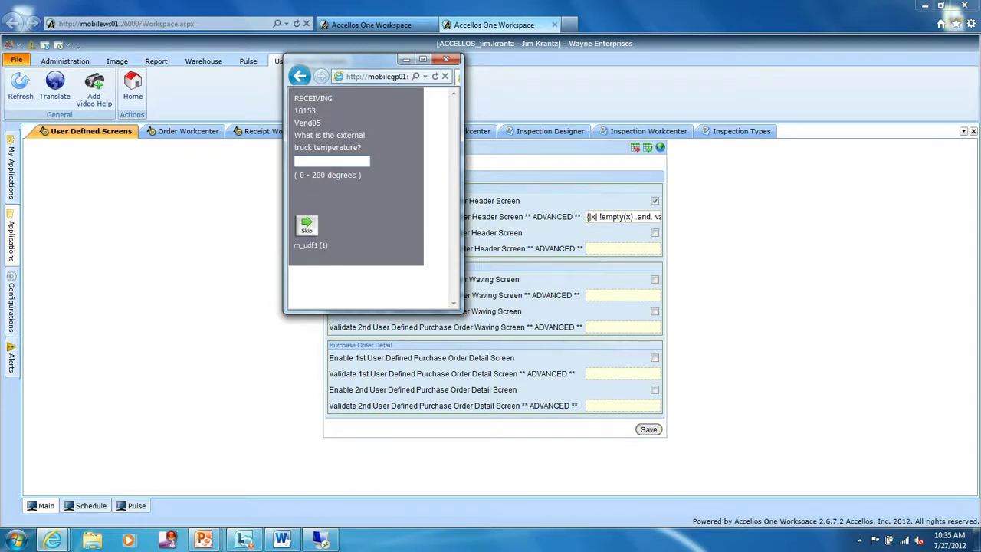
drag(344, 59, 310, 120)
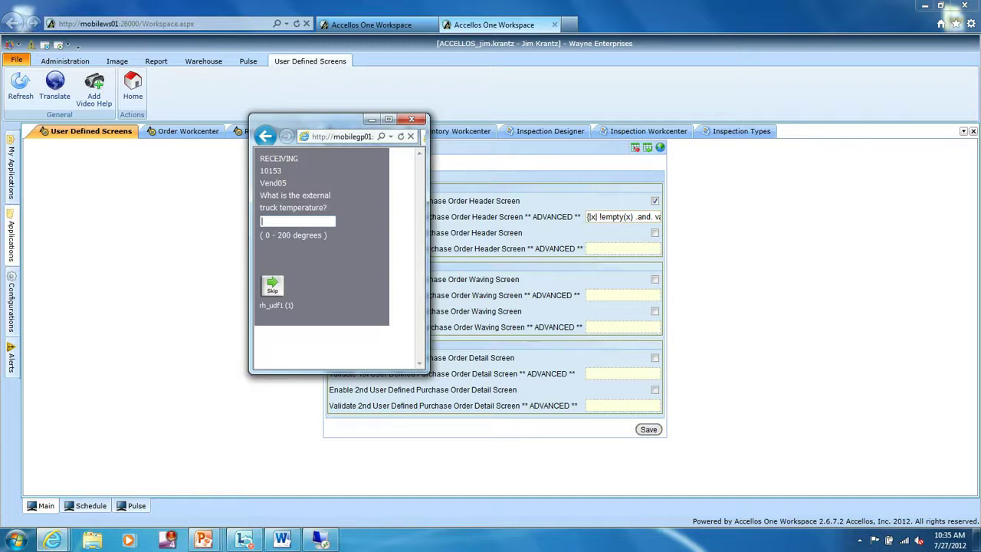
click(153, 269)
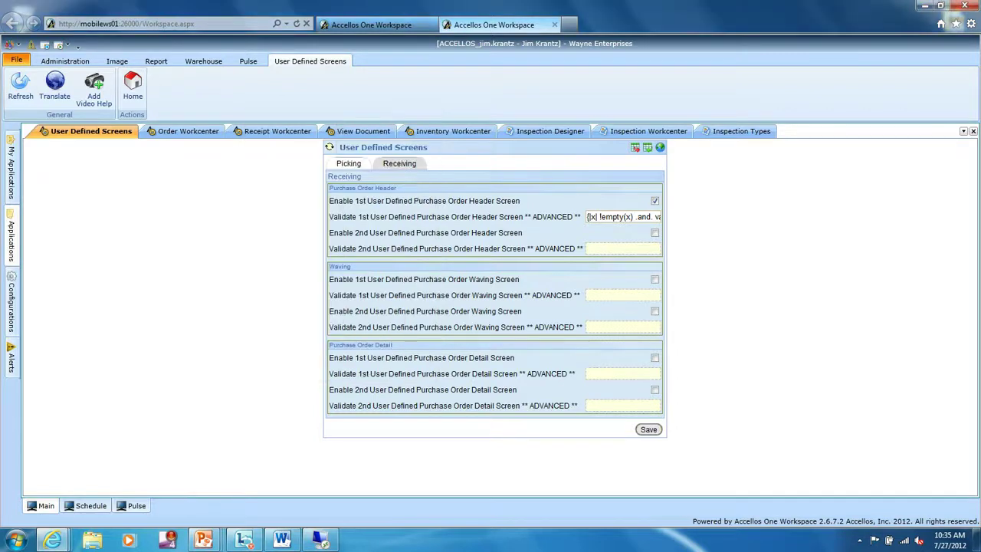
Open the Screen Designer application and bring up its list of existing screens to open.
click(11, 241)
click(92, 134)
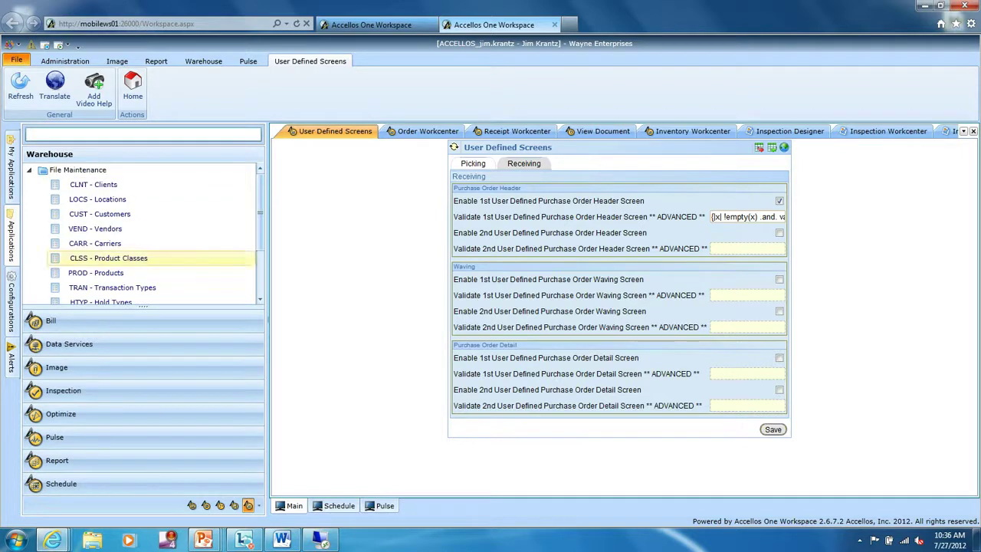
drag(143, 307, 143, 213)
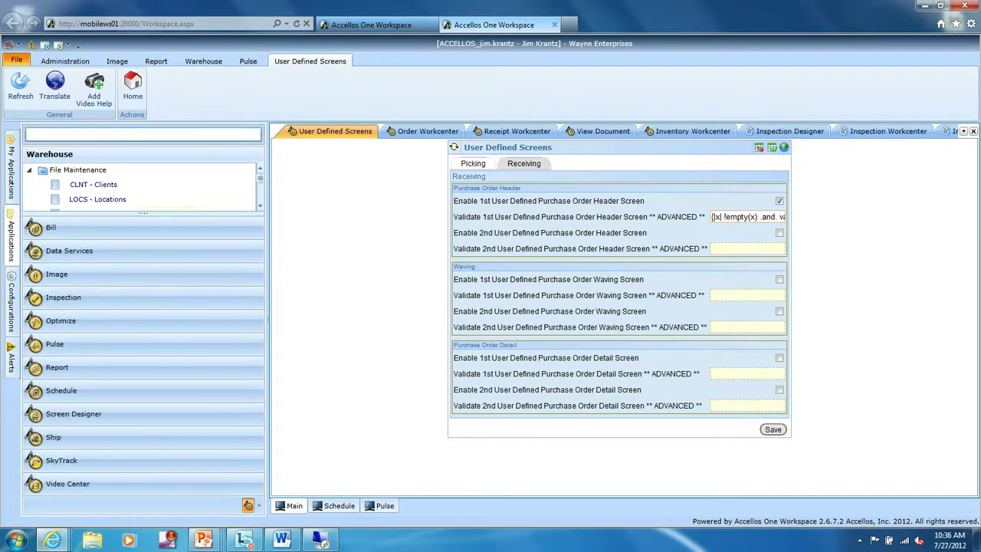
click(74, 414)
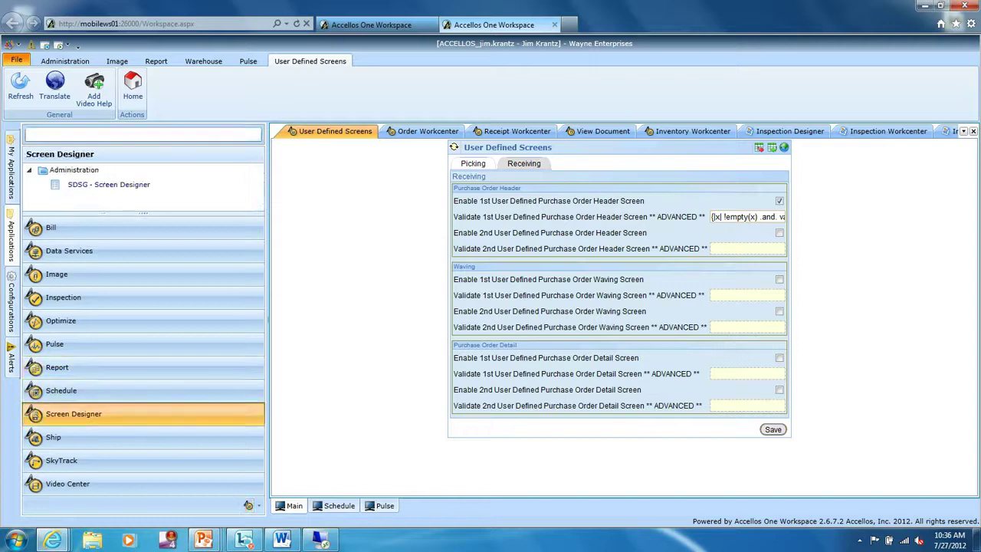
click(108, 184)
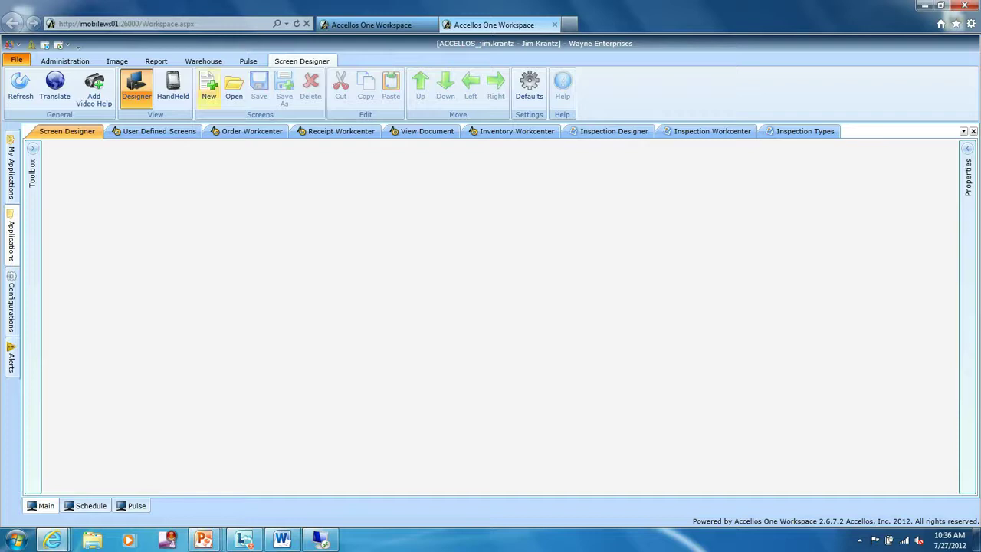
click(234, 86)
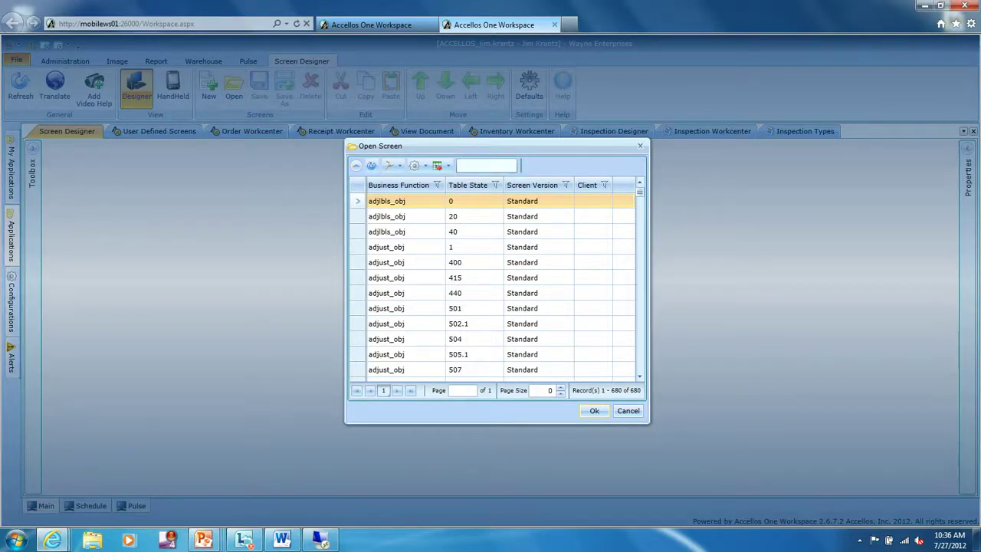
Check the screen name on the handheld's truck temperature question, search for "rh_udf1" and open its Alternate version.
mouse_move(53, 540)
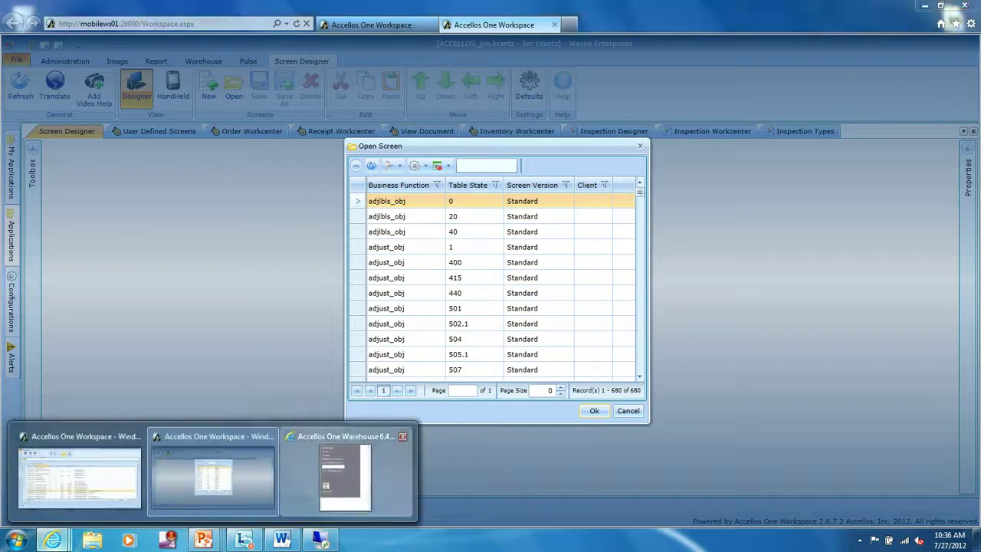
click(345, 471)
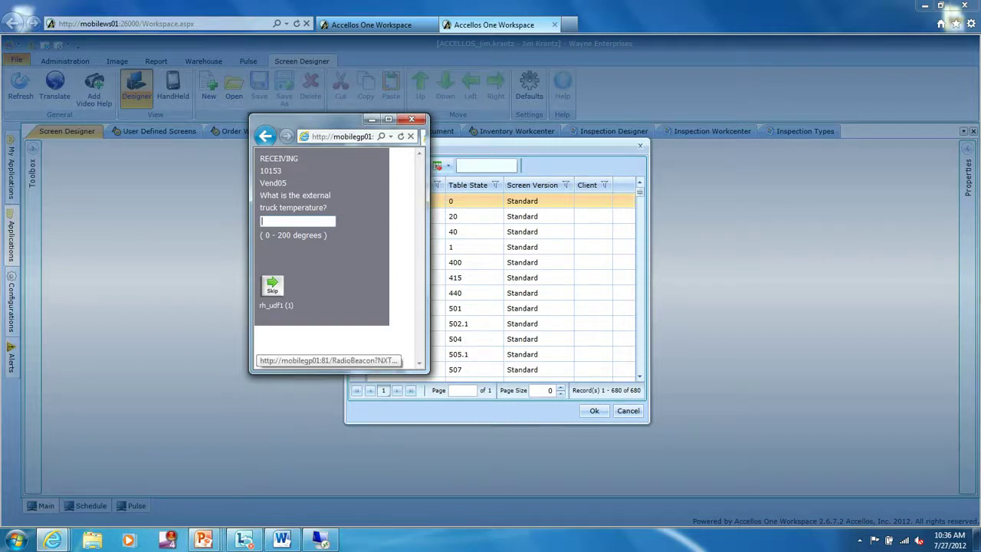
click(475, 166)
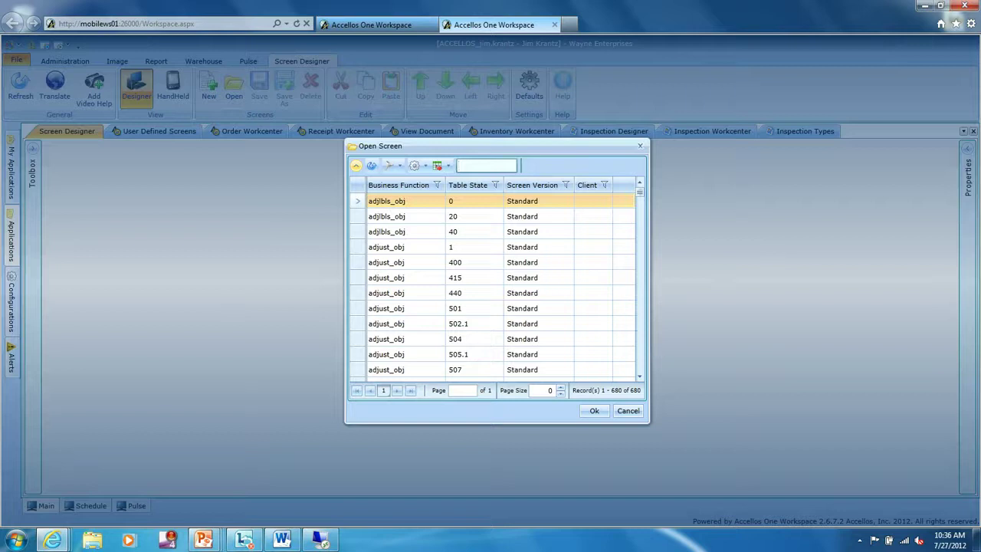
text(rh_udf1)
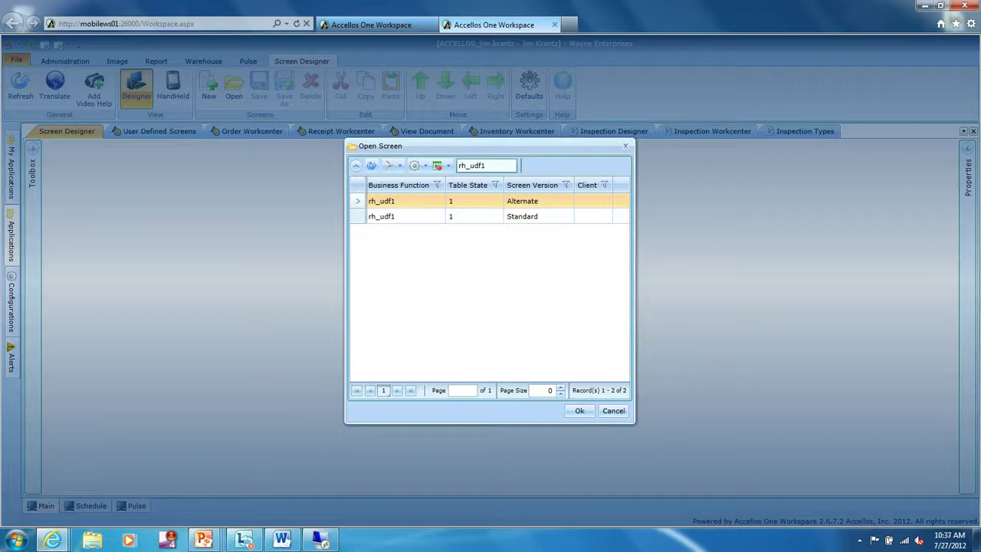
click(473, 217)
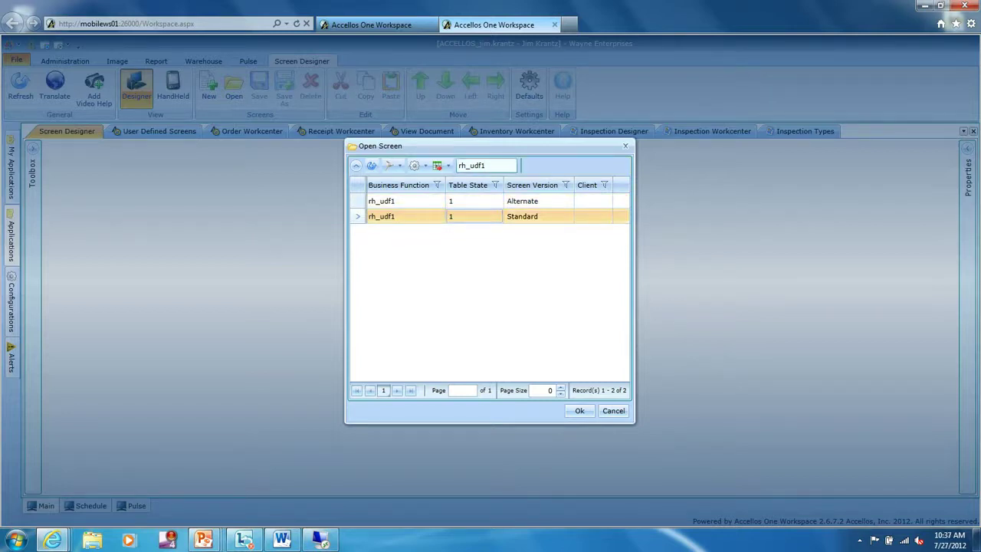
click(473, 200)
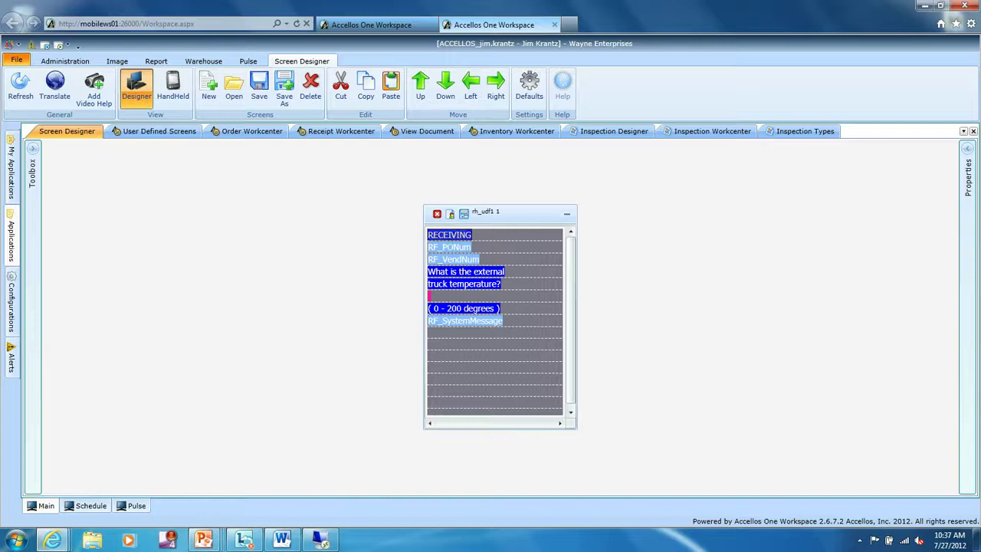
Show the Toolbox and Properties, and inspect the purchase order, vendor and "What is the external" labels.
click(33, 149)
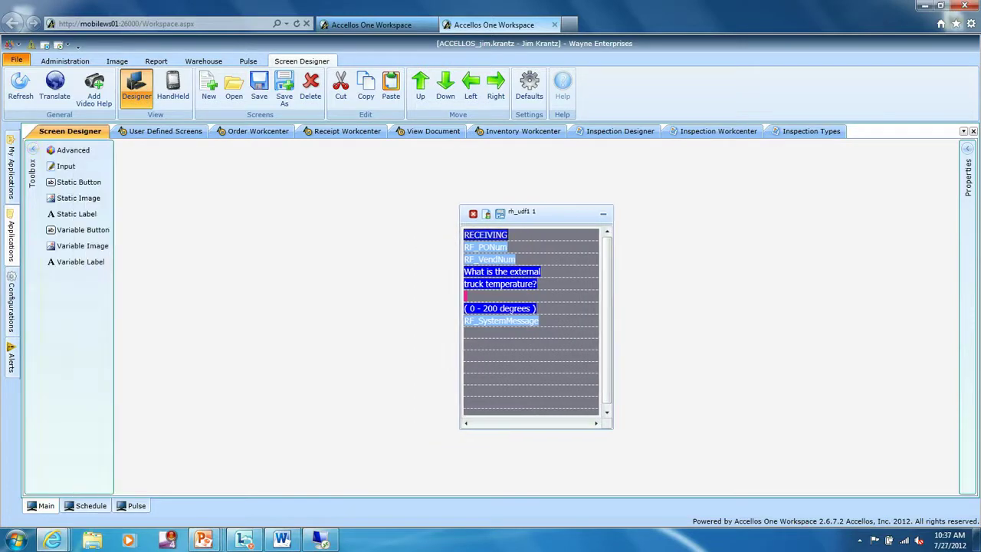
click(967, 149)
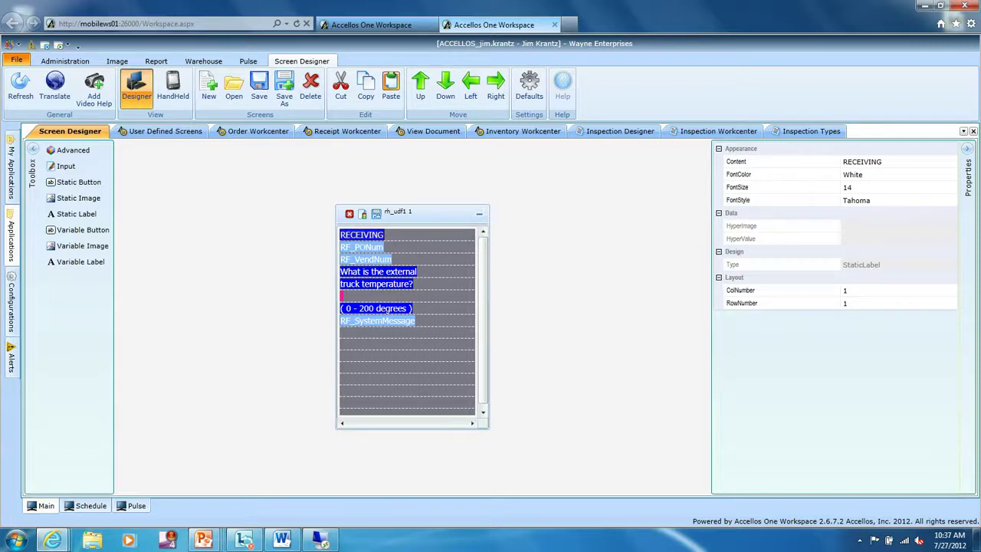
click(362, 247)
click(366, 259)
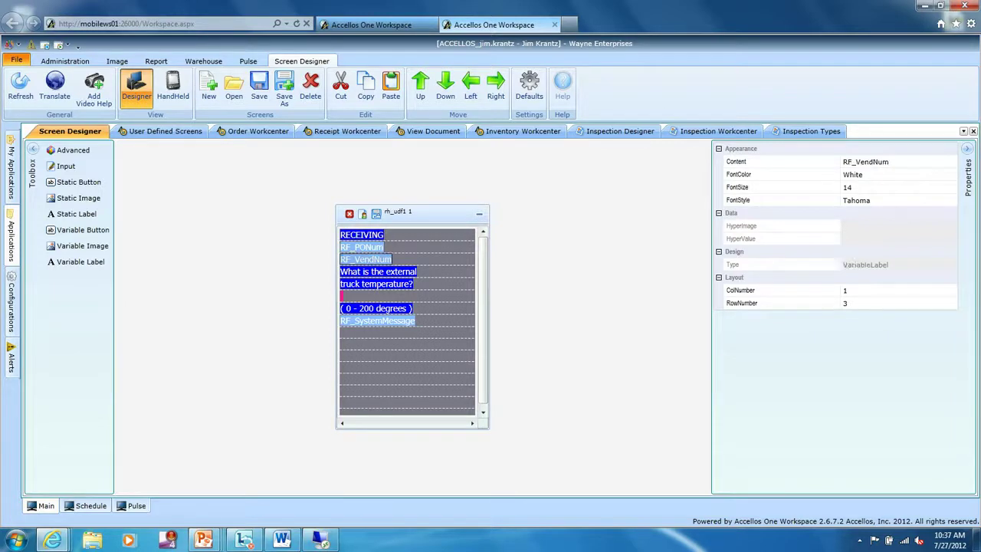
click(377, 272)
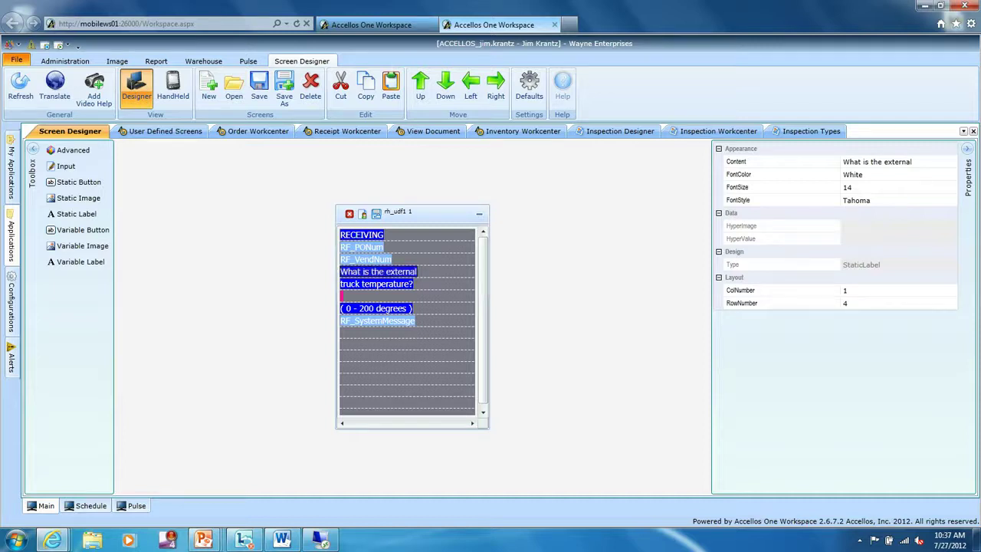
Try replacing the content of the "What is the external" label with random placeholder letters.
click(877, 162)
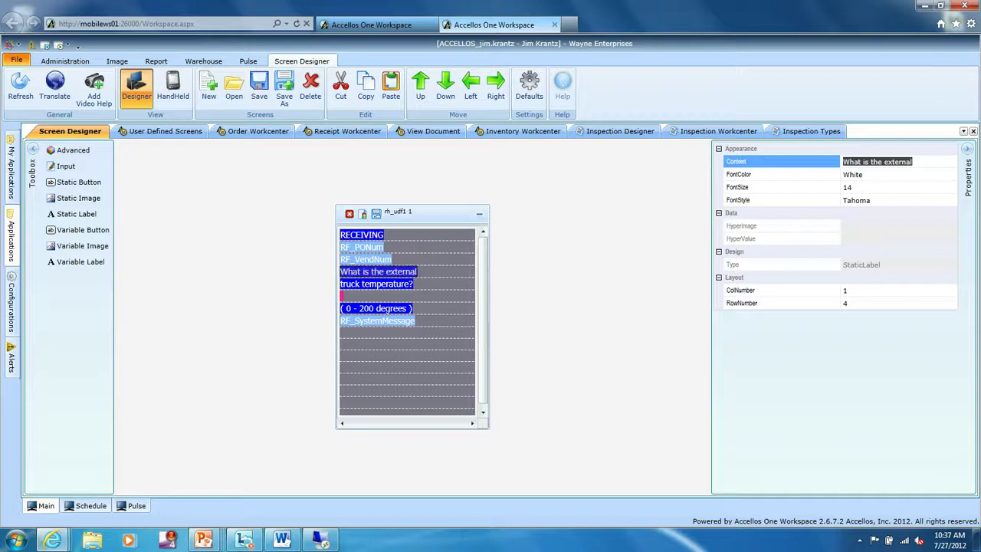
text(jkhjhkhhjhh)
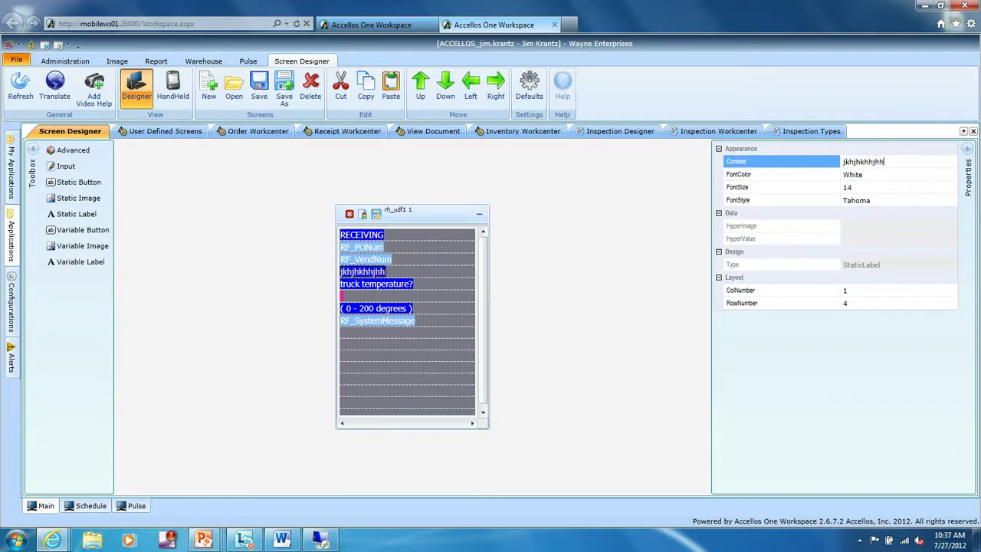
text(hhhjhk)
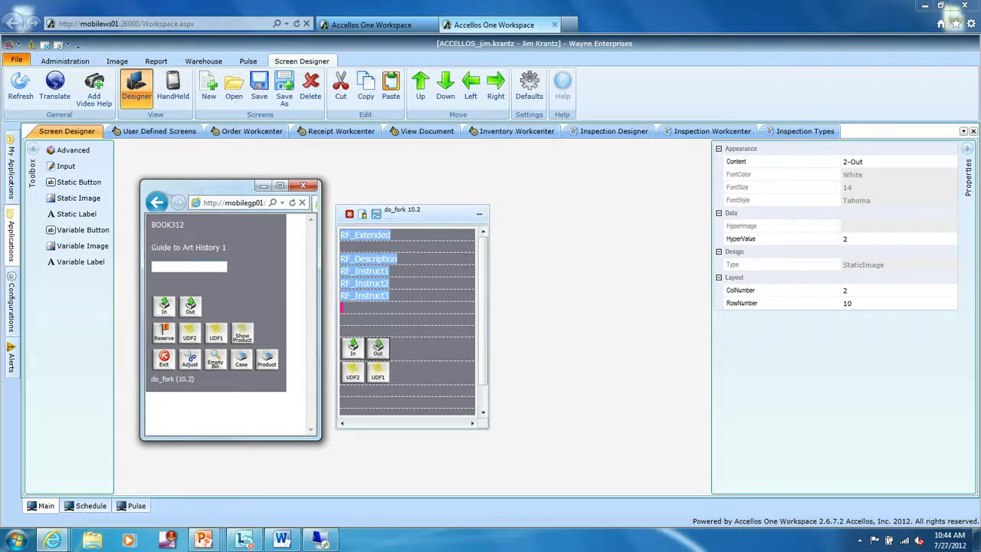
Walk through the handheld's two user-defined screens for product BOOK312 and return to the product move screen.
click(216, 333)
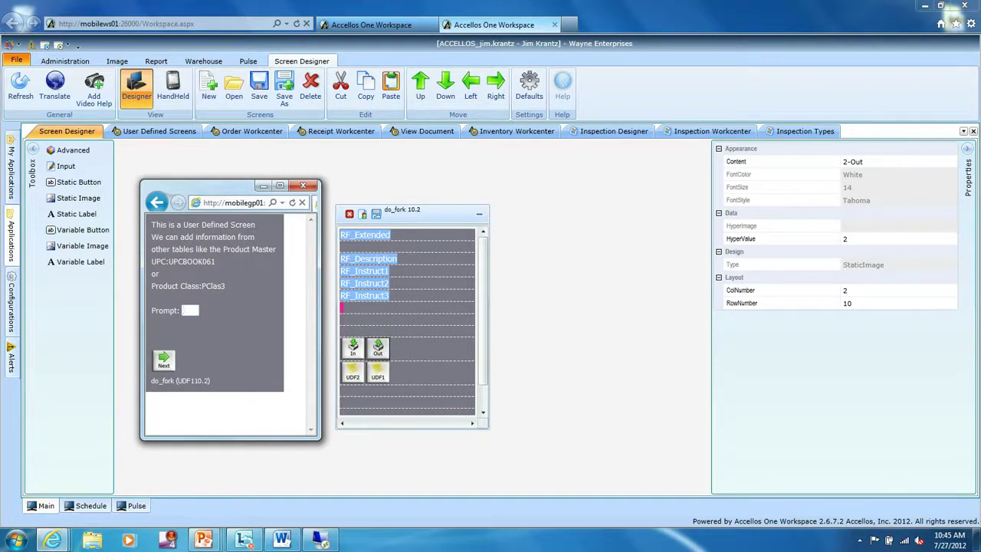
click(163, 360)
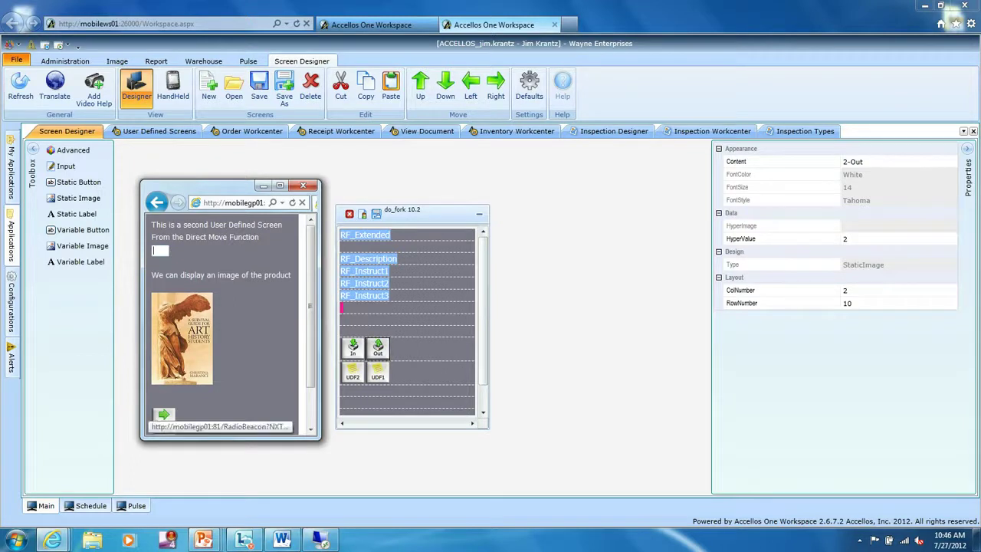
click(163, 414)
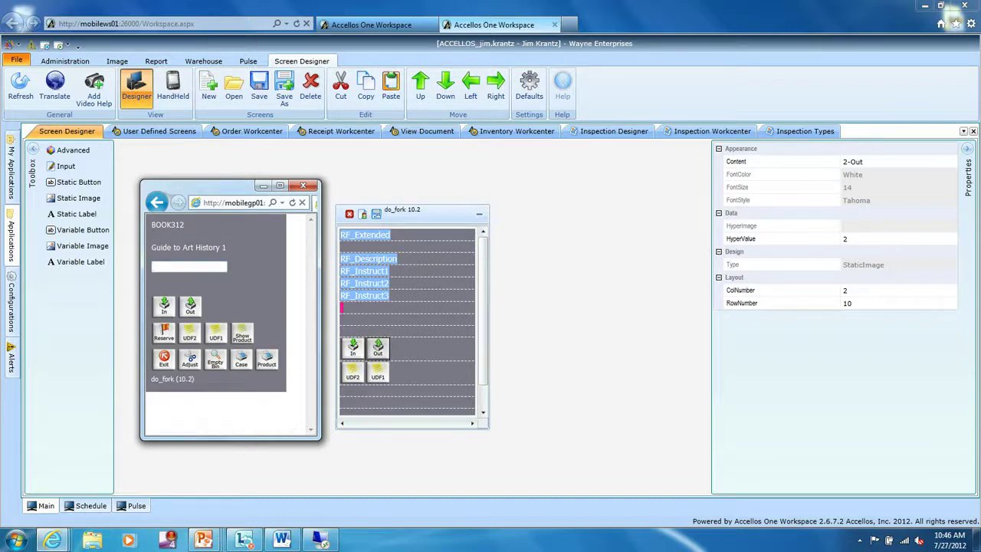
Leave the handheld's product move function and start Regular Receiving up to the purchase order prompt.
drag(203, 187, 371, 188)
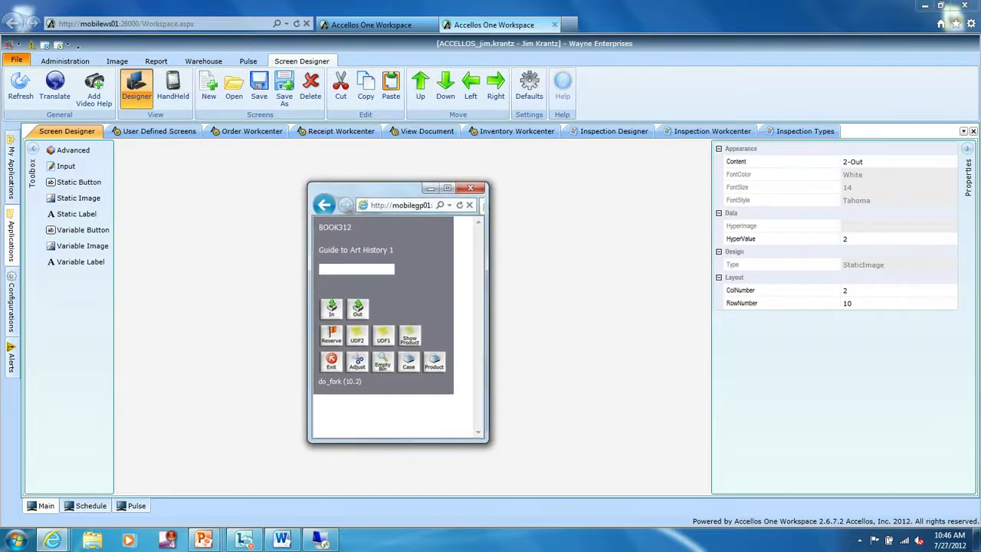
click(332, 360)
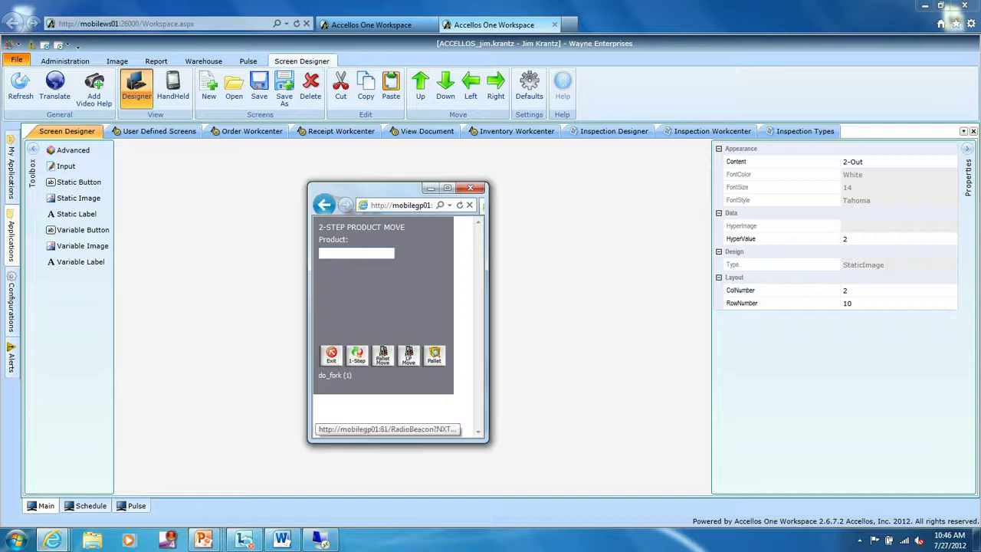
click(331, 357)
click(357, 375)
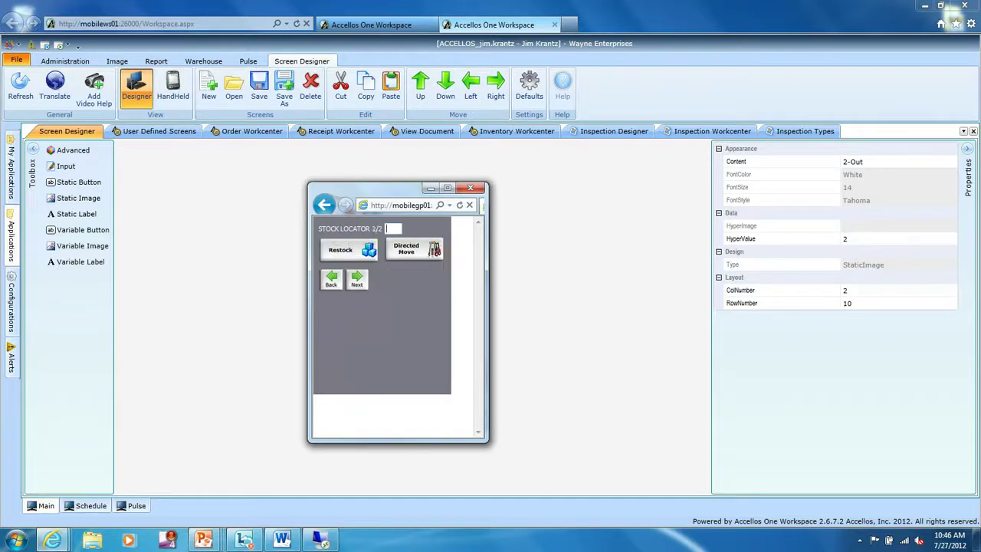
click(357, 279)
click(410, 248)
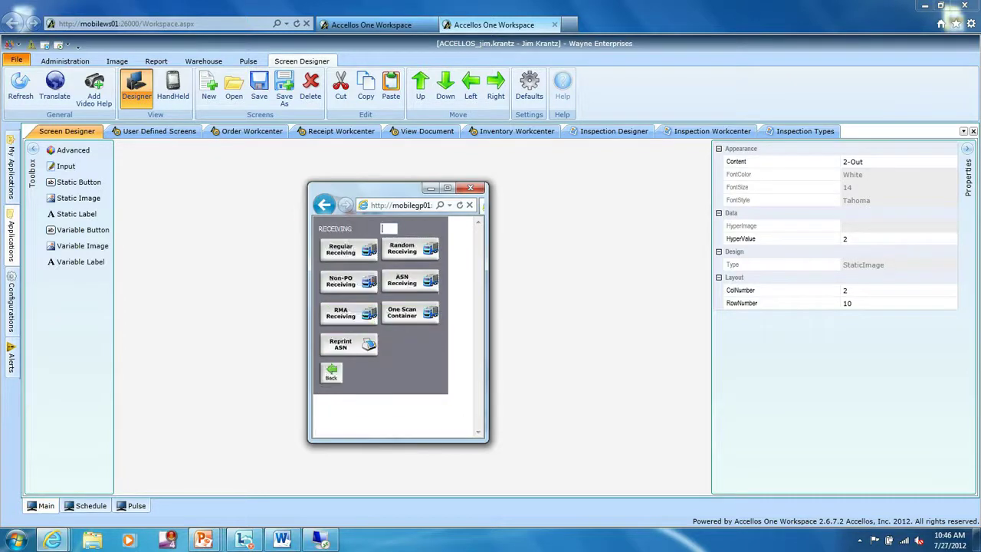
click(349, 247)
click(333, 298)
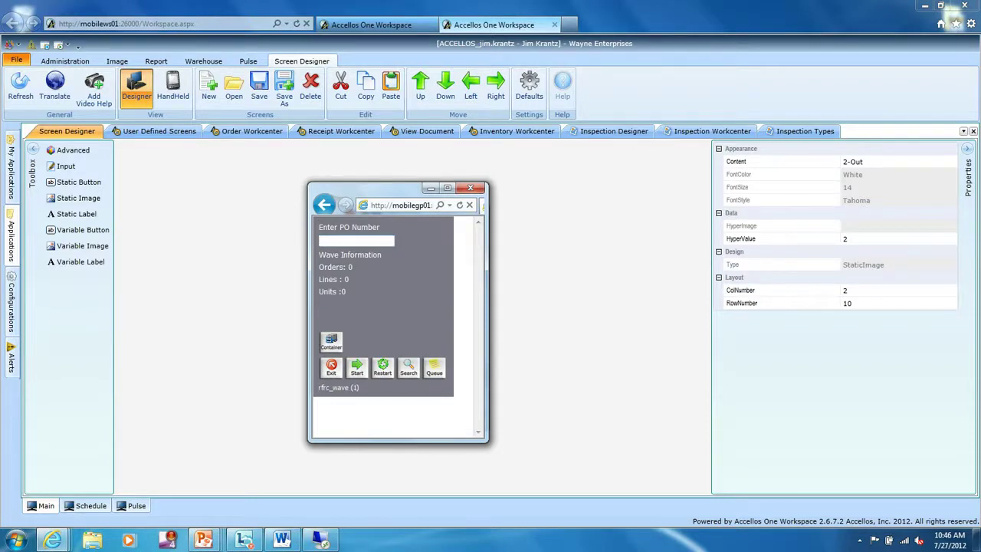
Enter the purchase order number, confirm the order and record an external truck temperature of 110.
text(10151-1)
key(Return)
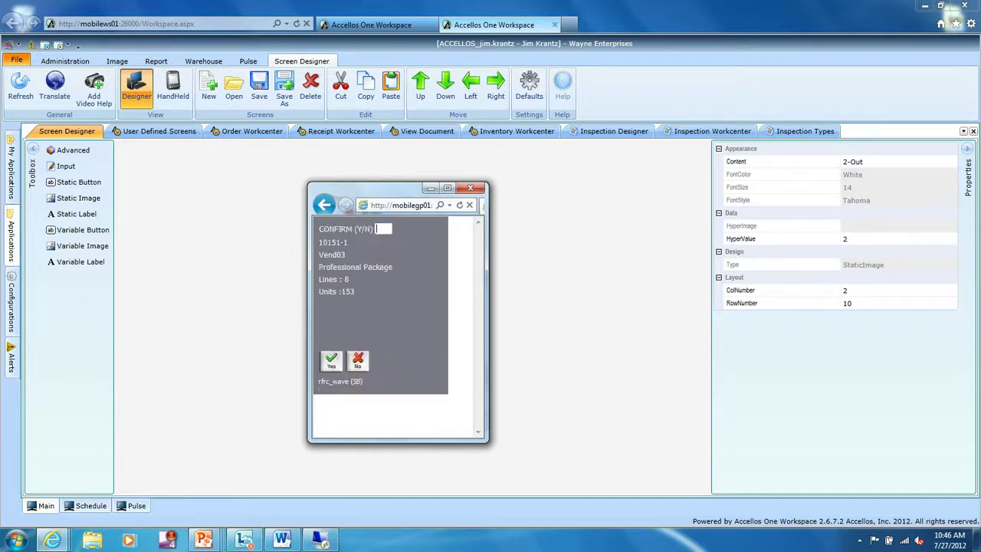
key(Return)
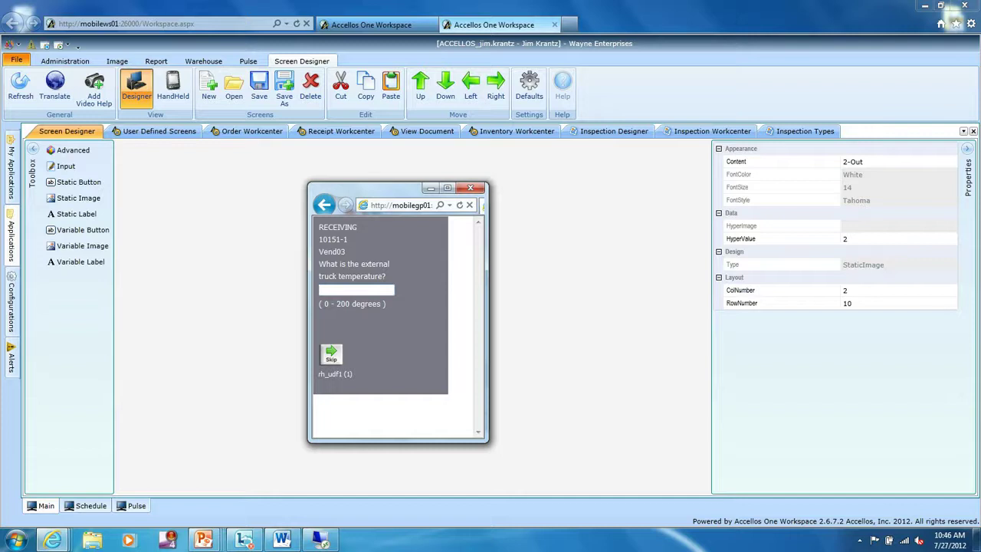
text(110)
key(Return)
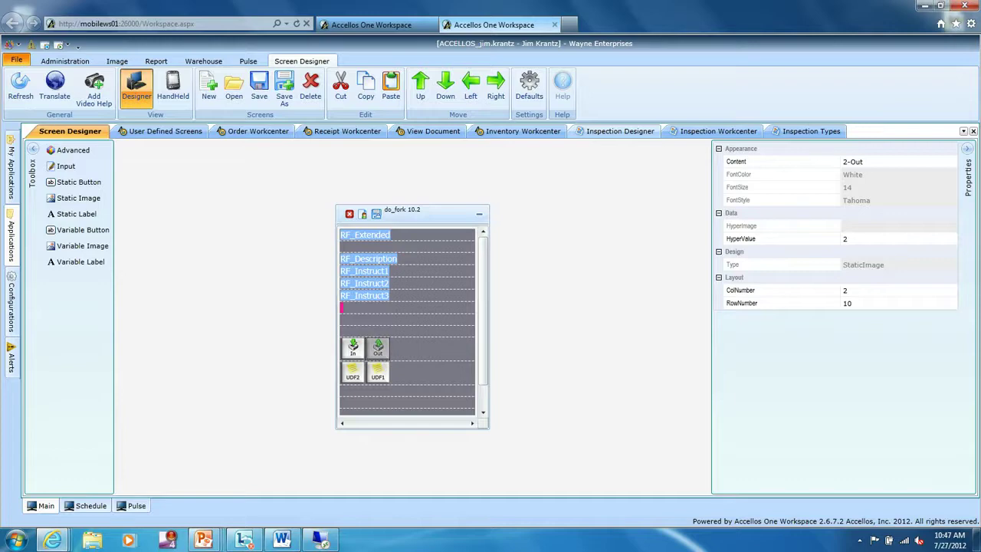
In Inspection Designer, open the Temperature inspection for editing and show its retrieval query.
click(620, 131)
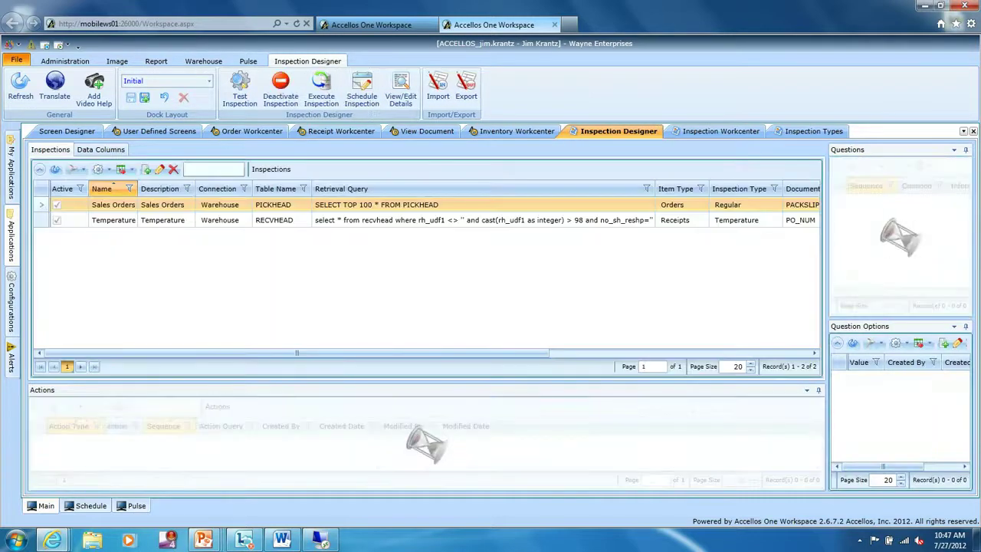
click(483, 220)
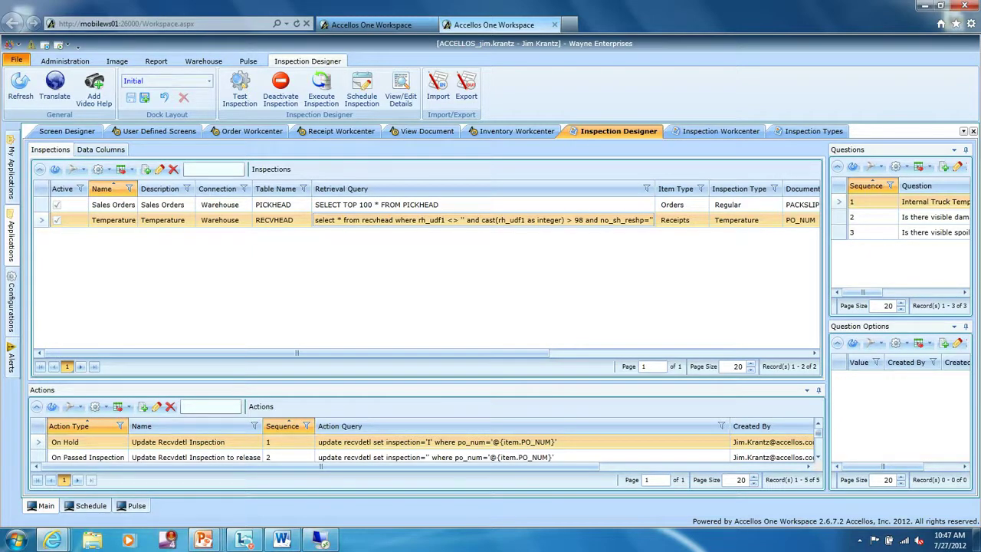
double_click(484, 220)
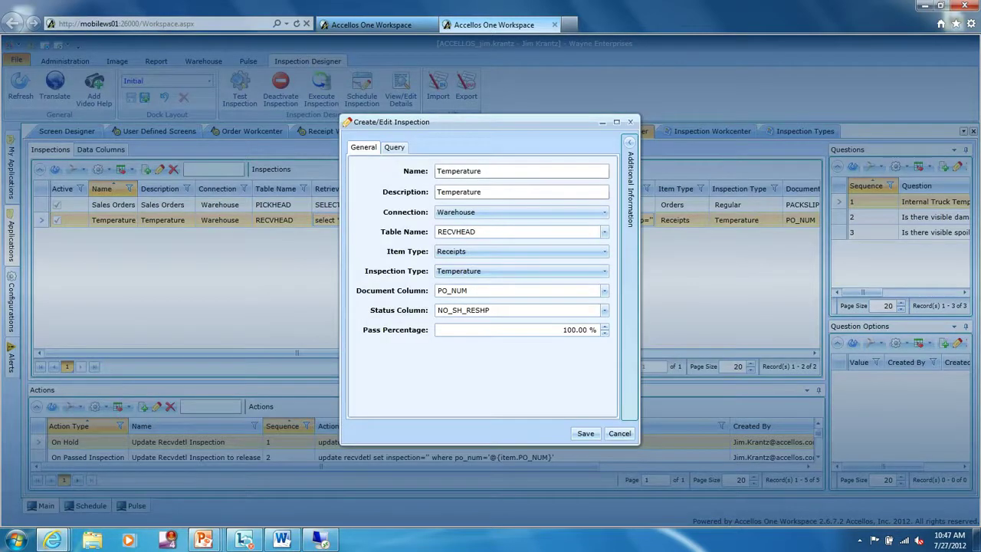
click(394, 147)
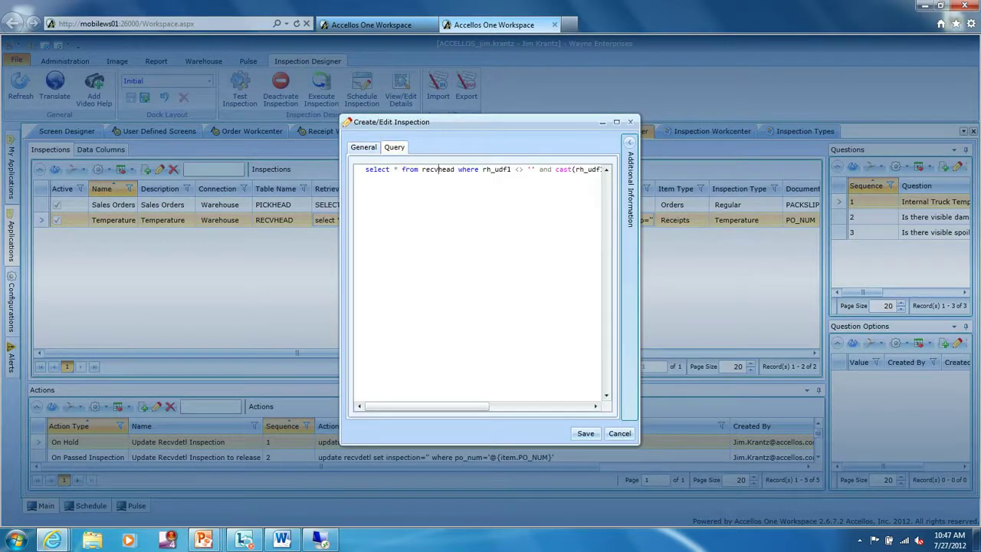
Break the Temperature query into separate lines after "where" and after the first "and" for easier reading.
click(478, 168)
key(Return)
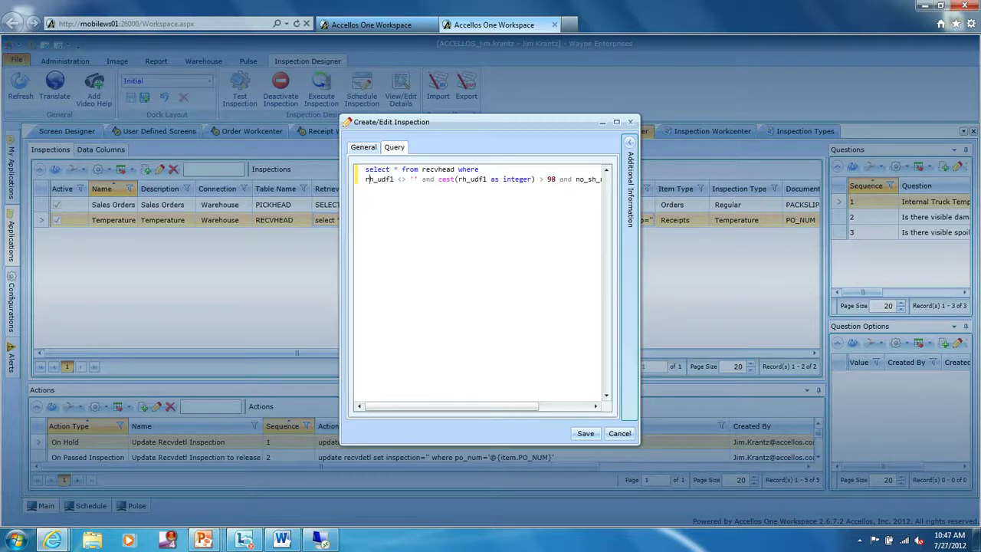
click(439, 178)
key(Return)
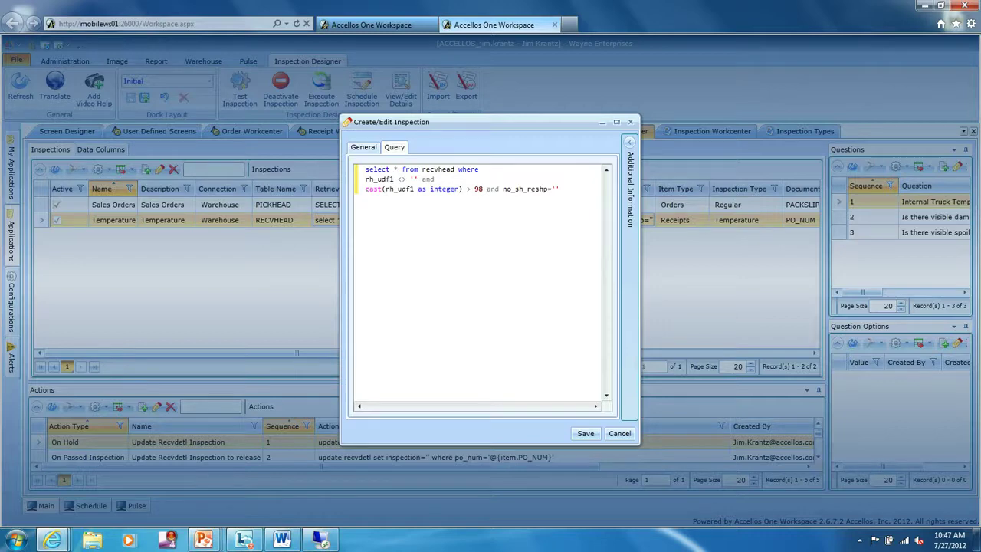
Discard the Temperature query edits and set the Inspection Workcenter's inspection items page size to 222.
click(619, 433)
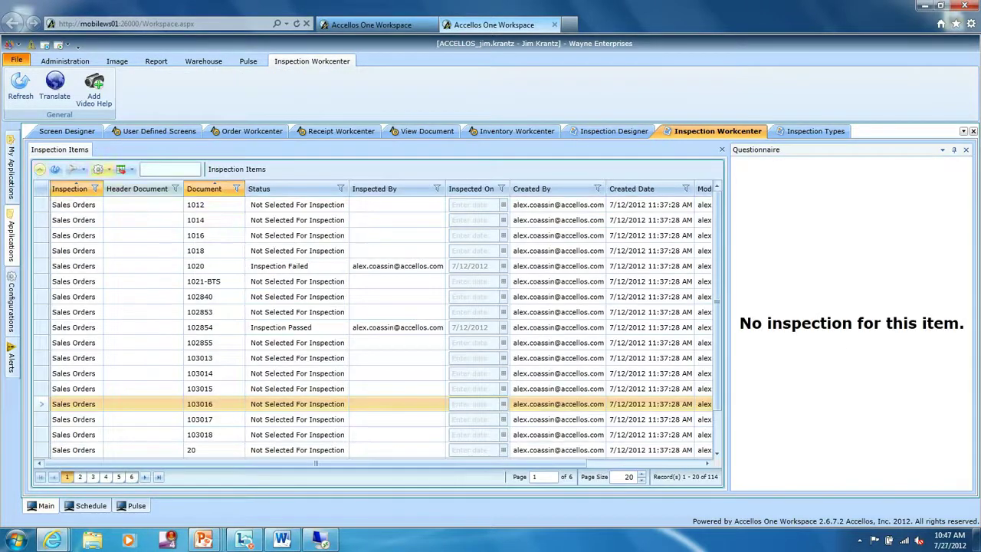
click(628, 477)
click(641, 473)
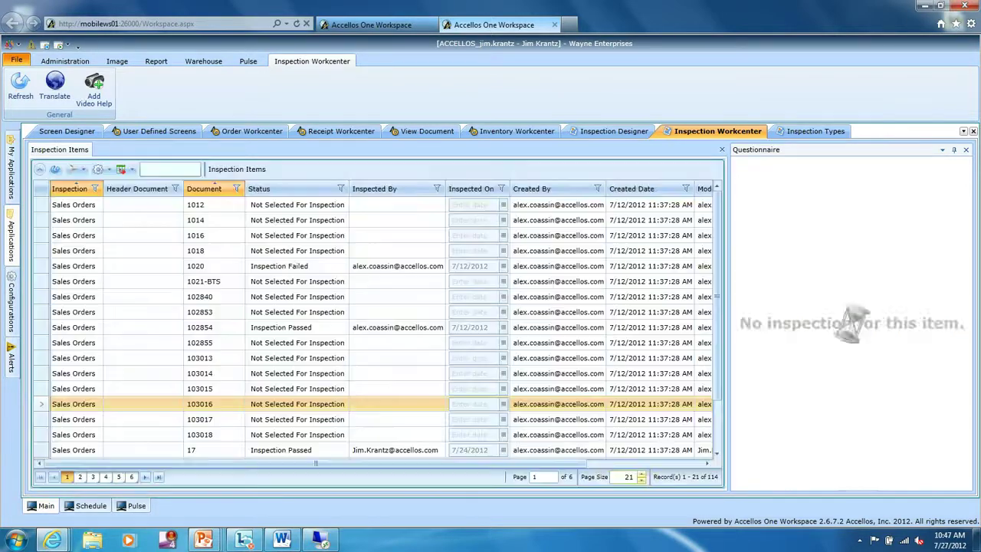
text(222)
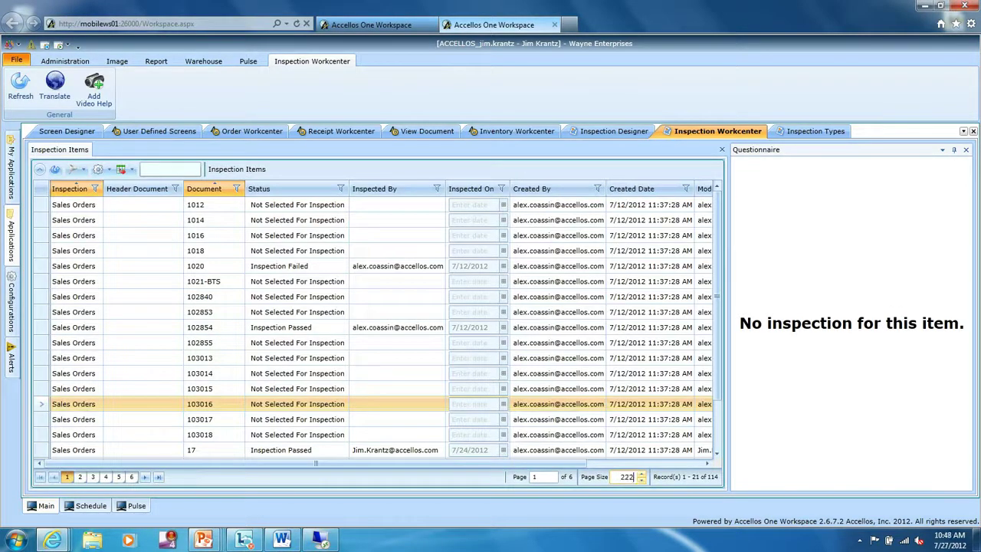
key(Return)
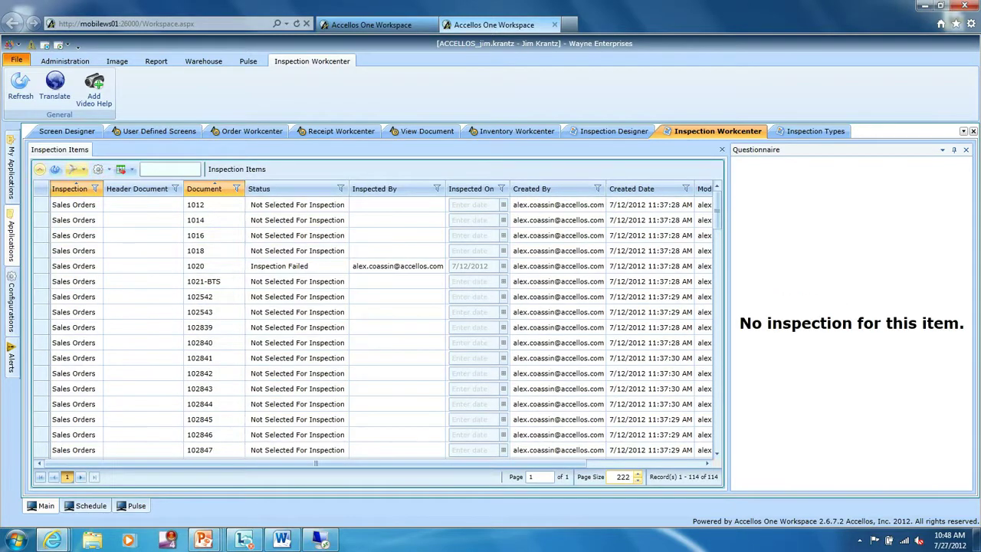
Filter the inspection items to Temperature and select the held receipt created 7/27/2012 10:47:53 AM.
click(77, 169)
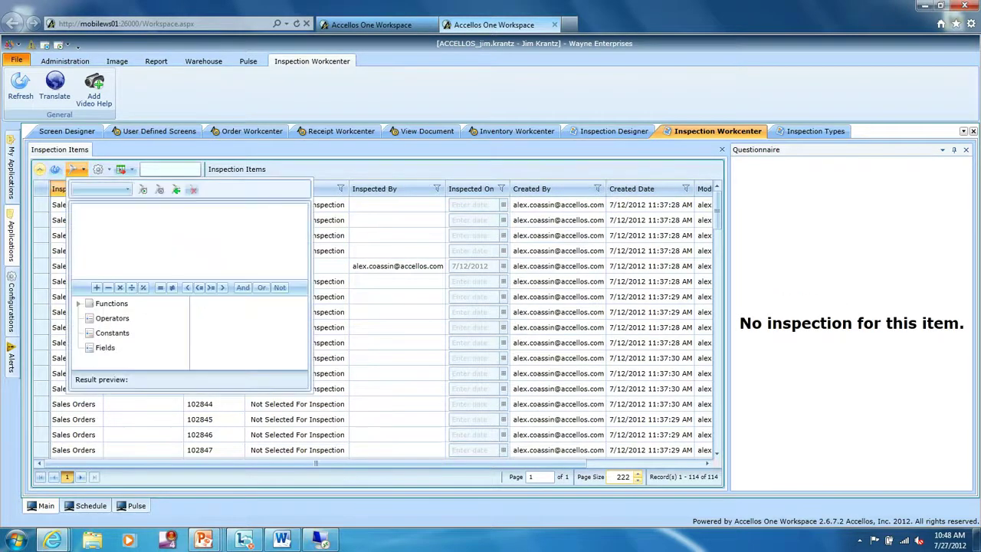
click(78, 170)
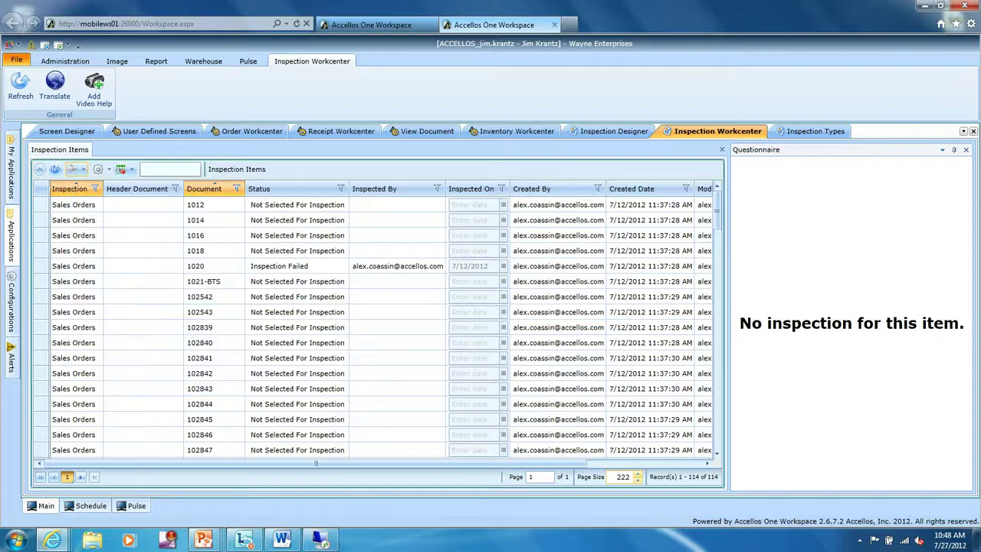
click(94, 188)
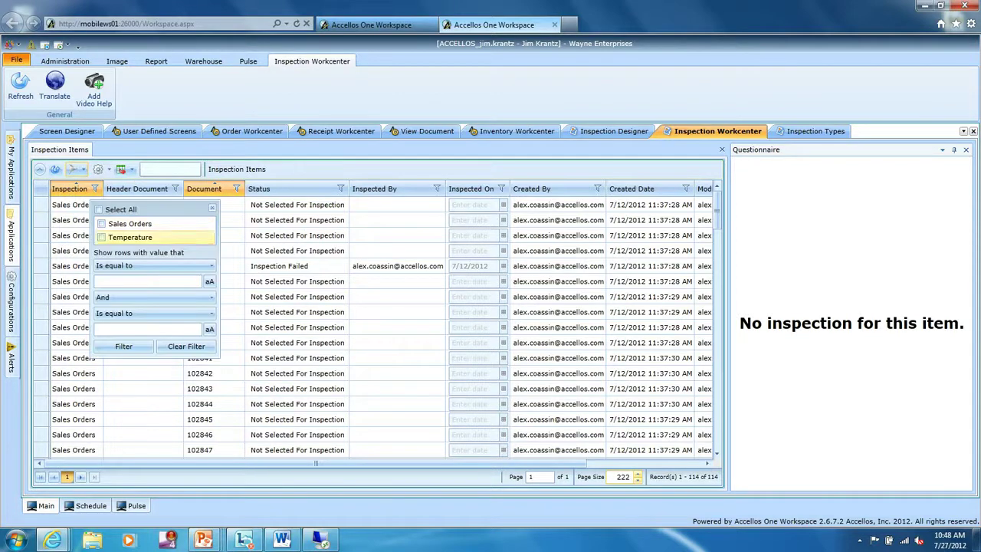
click(101, 236)
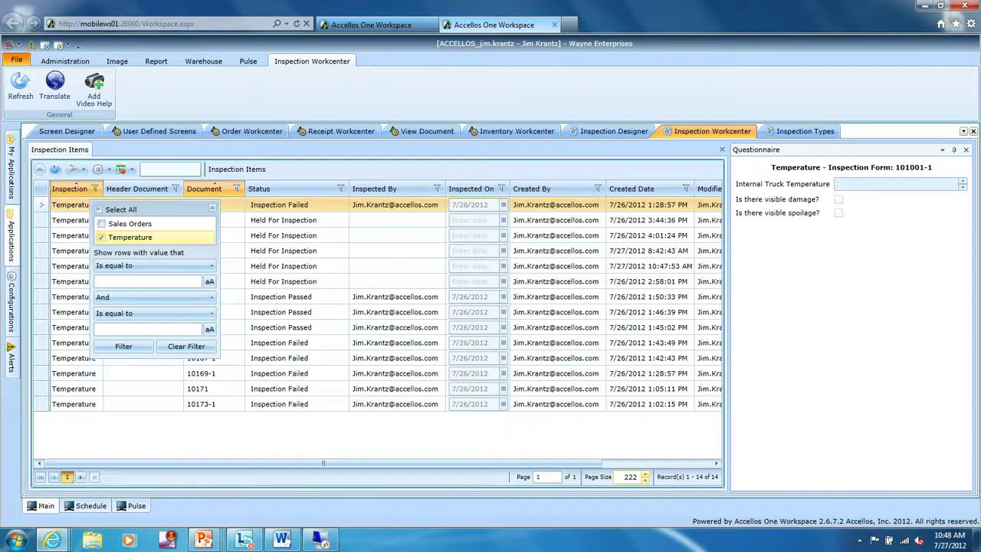
click(264, 435)
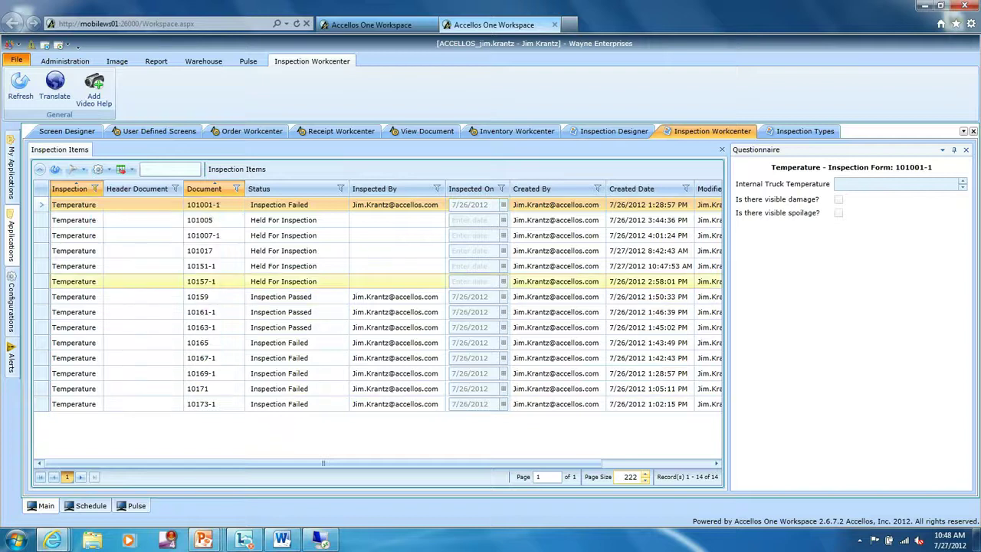
click(201, 266)
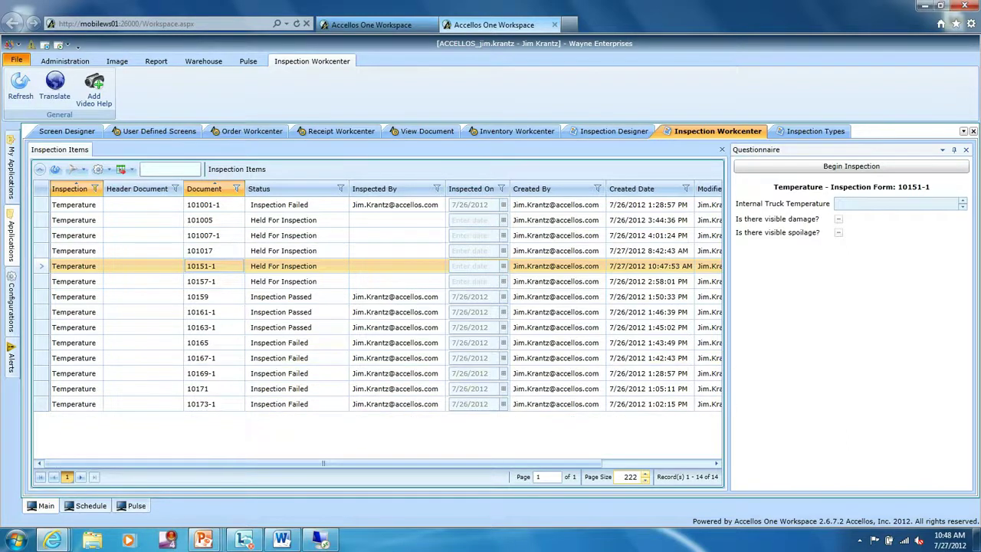
Switch to the handheld receiving session and receive a quantity of 1 of World Atlas from the open products.
mouse_move(52, 540)
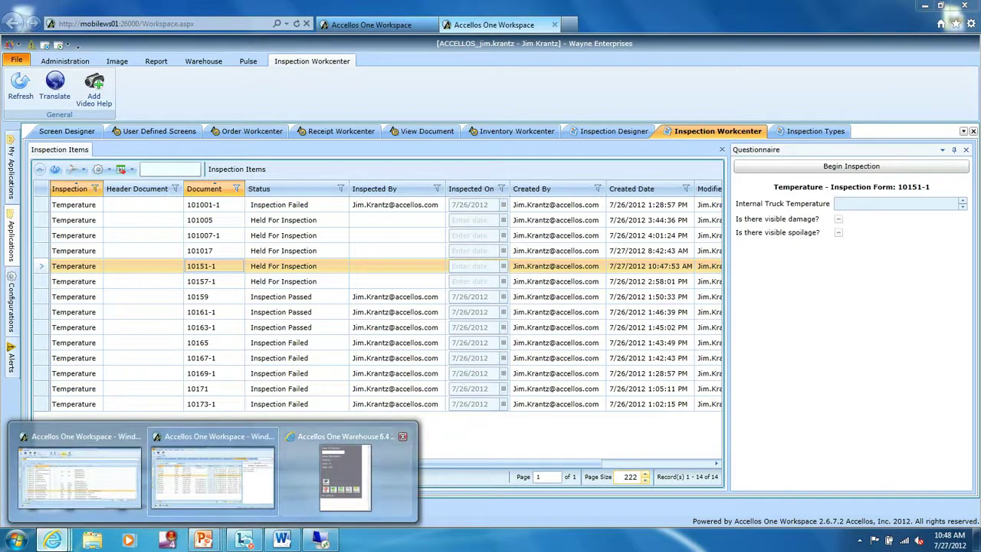
click(346, 471)
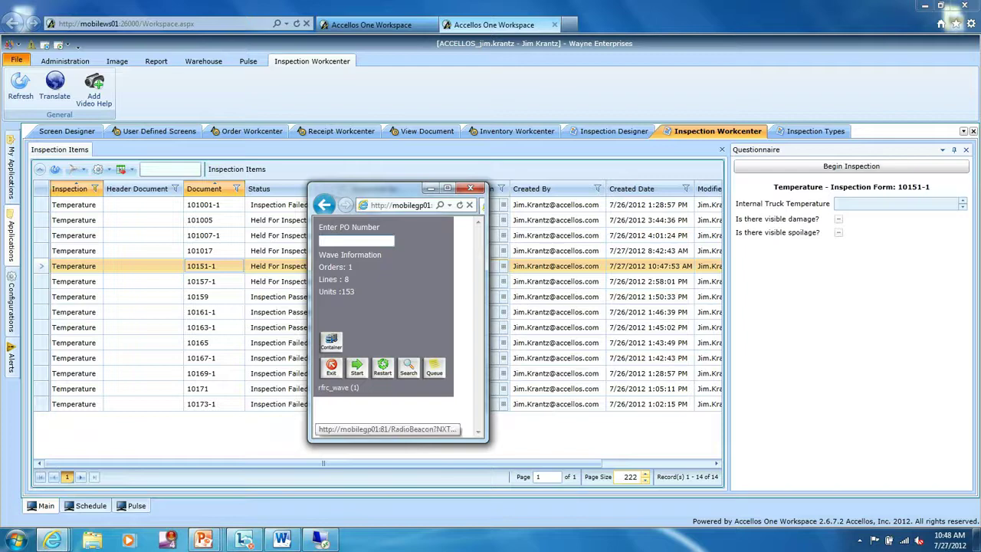
click(356, 368)
click(382, 346)
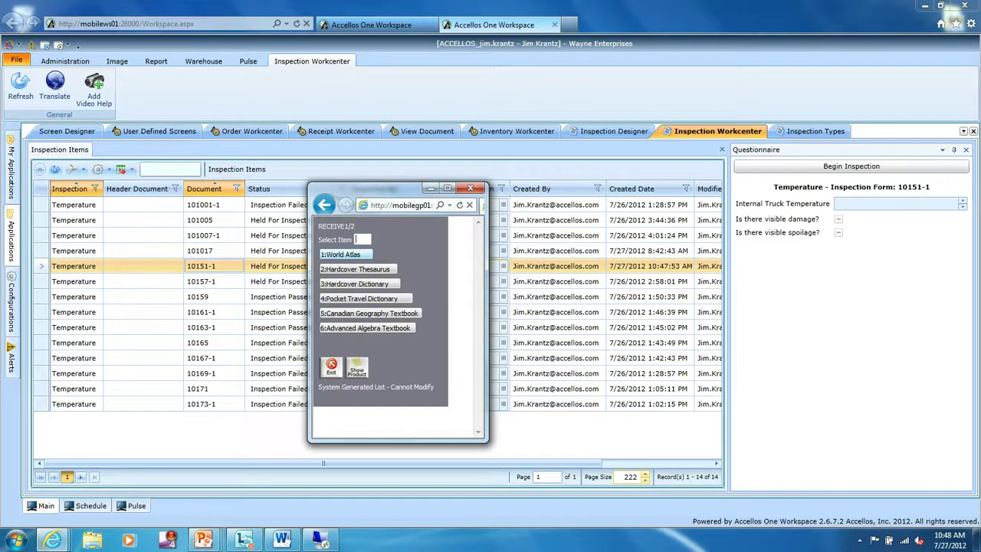
click(340, 254)
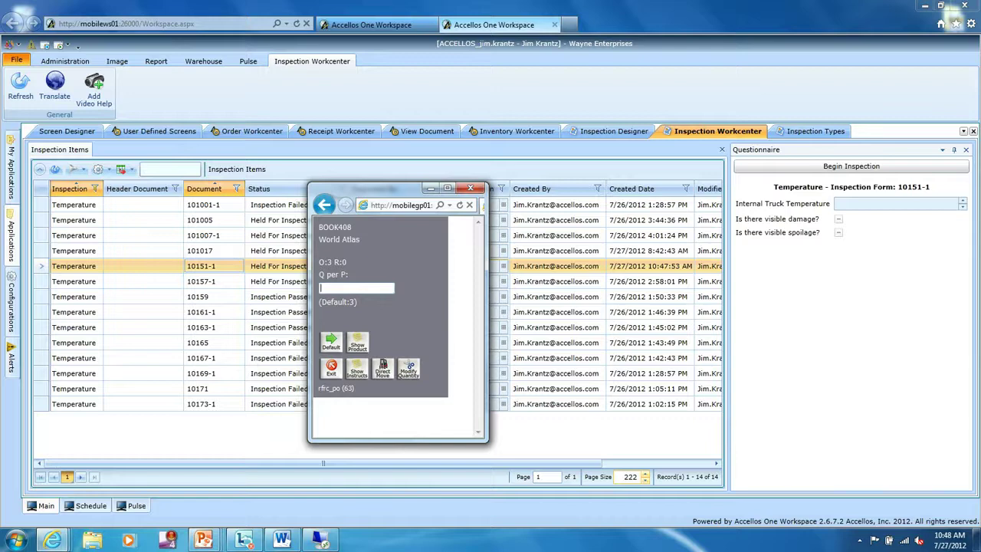
text(1)
key(Return)
key(Return)
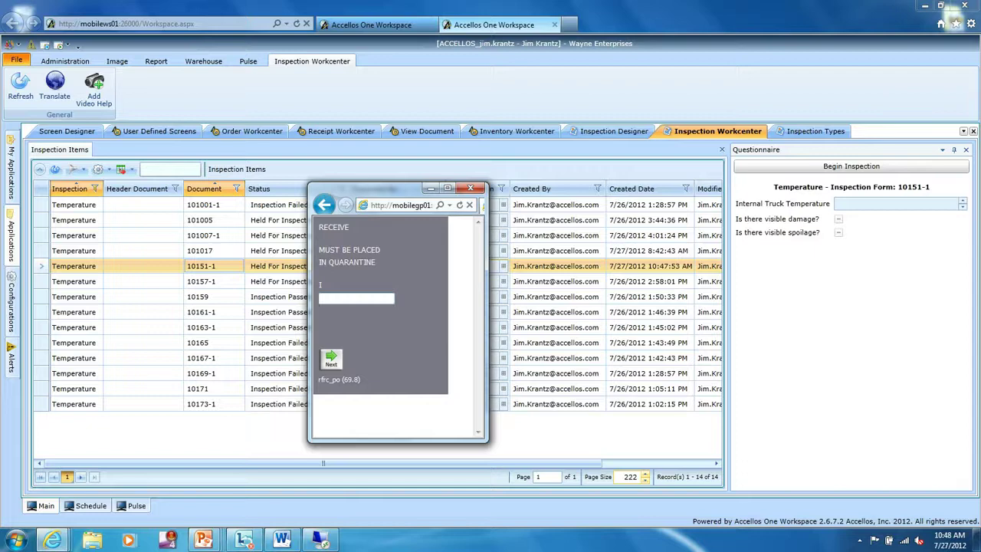
Return to Inspection Designer and enlarge the Actions pane to show all Temperature inspection actions.
key(alt+Tab)
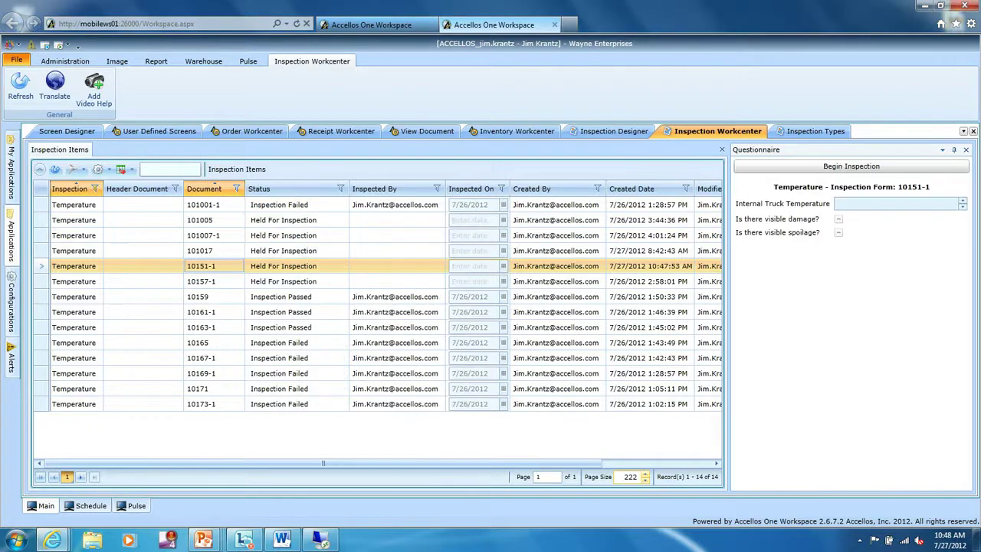
click(613, 131)
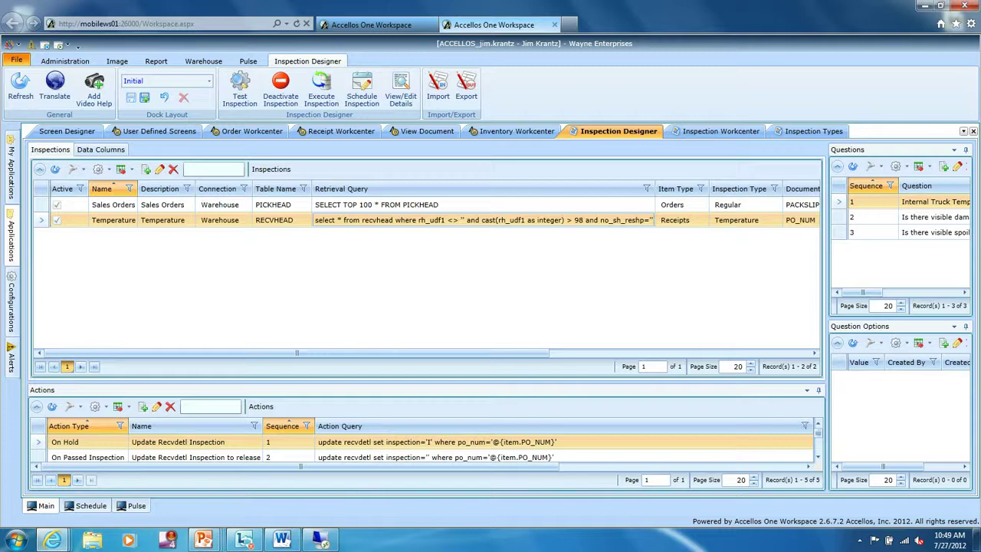
drag(425, 381, 425, 290)
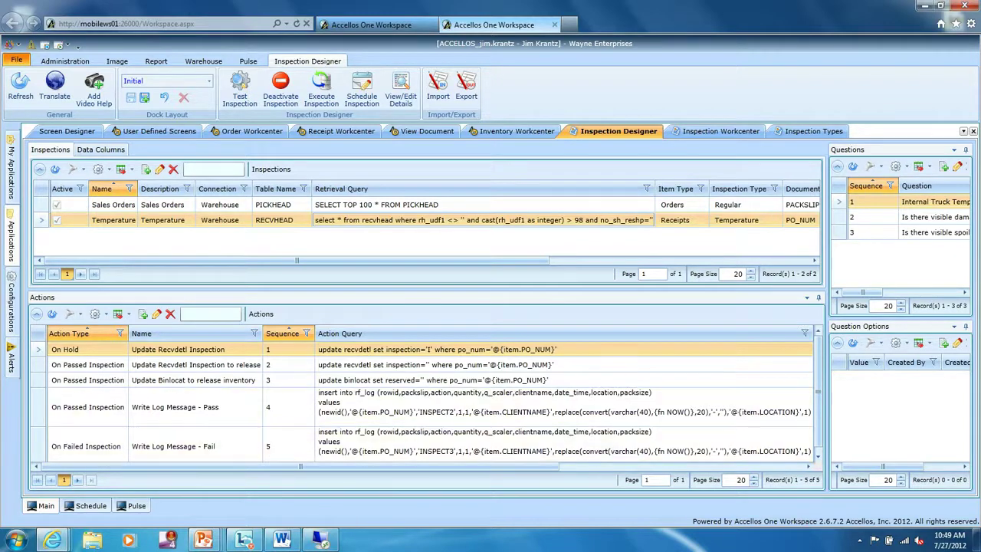
On the handheld, acknowledge the quarantine notice, put World Atlas away in new bin RLJK9999, and minimize the handheld window.
mouse_move(53, 541)
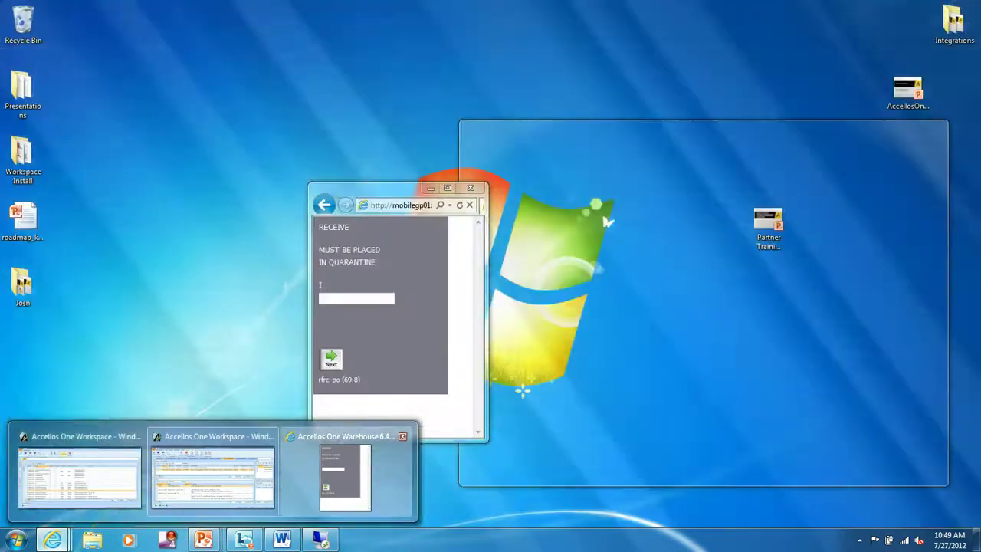
click(345, 472)
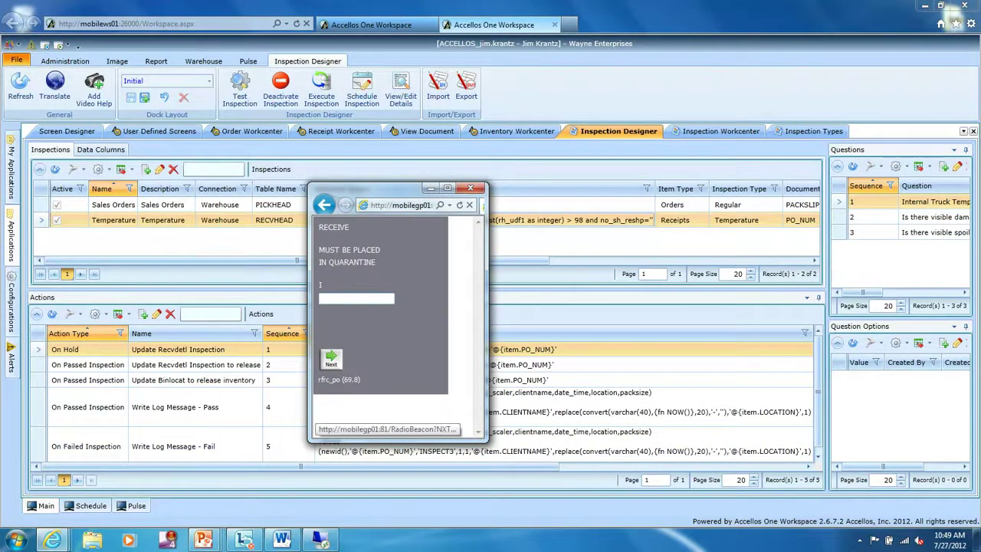
key(Return)
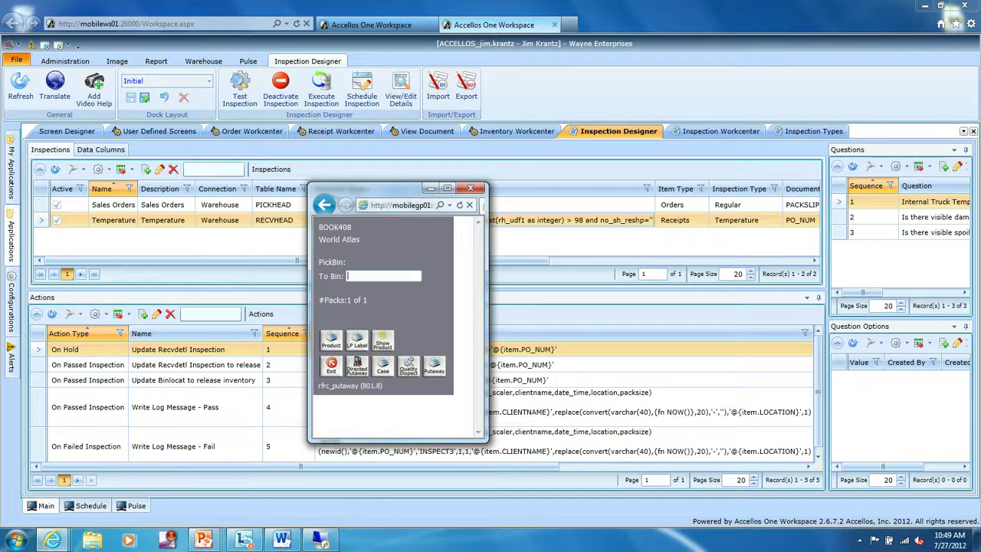
text(rljk9999)
key(Return)
text(y)
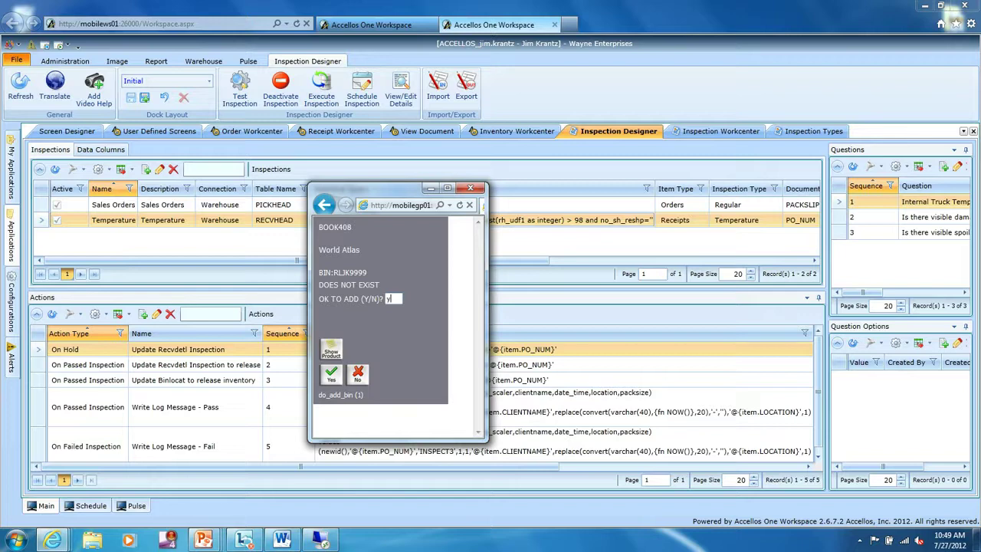
key(Return)
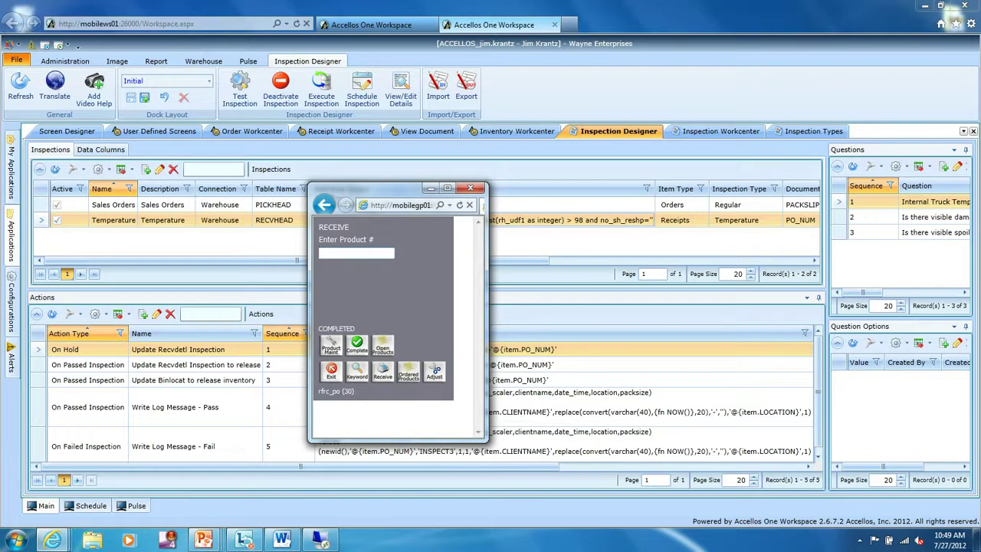
click(431, 188)
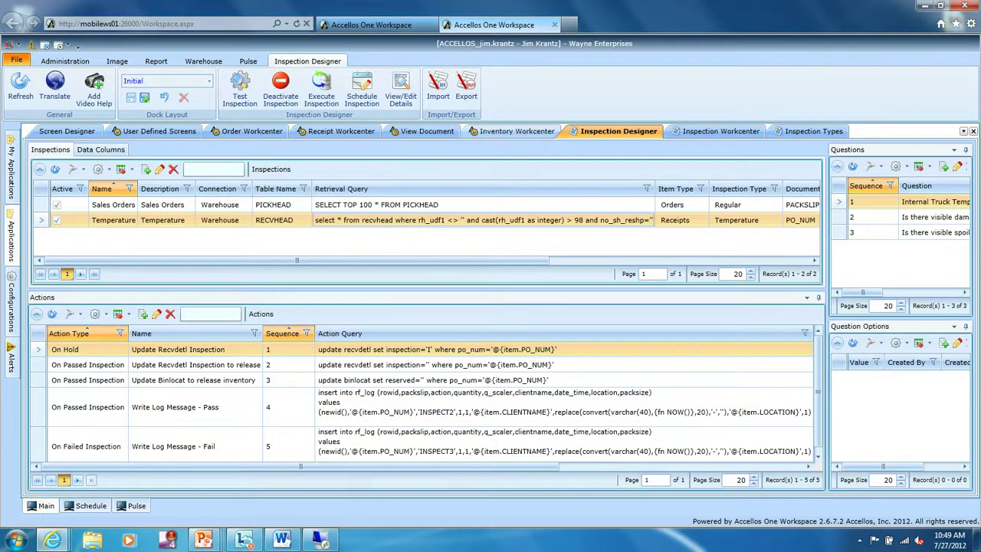
Refresh the inventory in Inventory Workcenter and set its page size to 999.
click(517, 131)
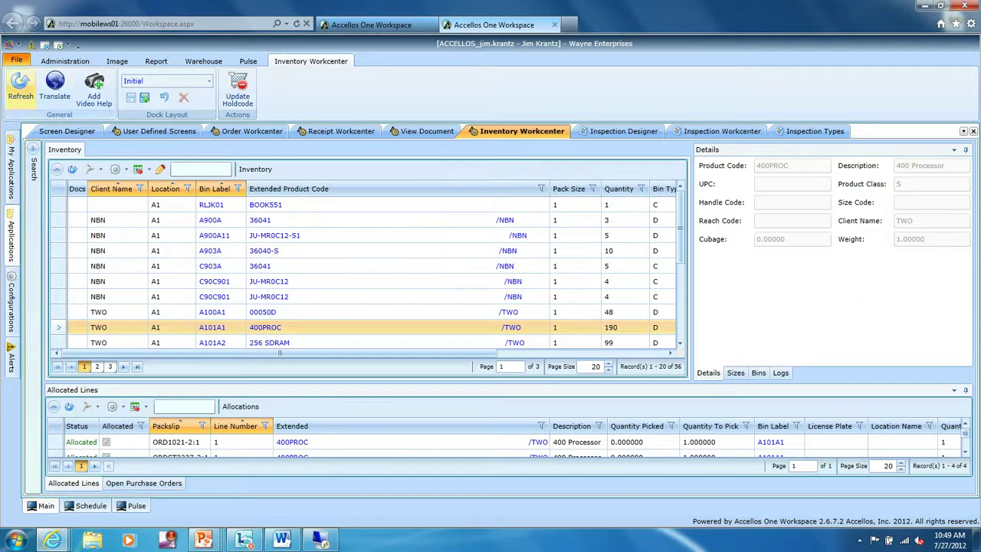
click(21, 86)
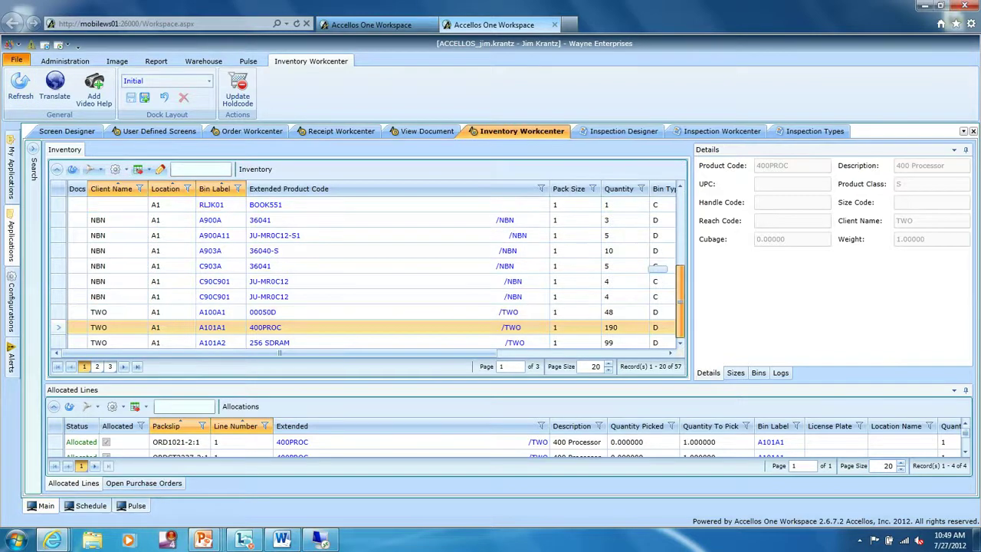
scroll(657, 268, down, 3)
double_click(595, 366)
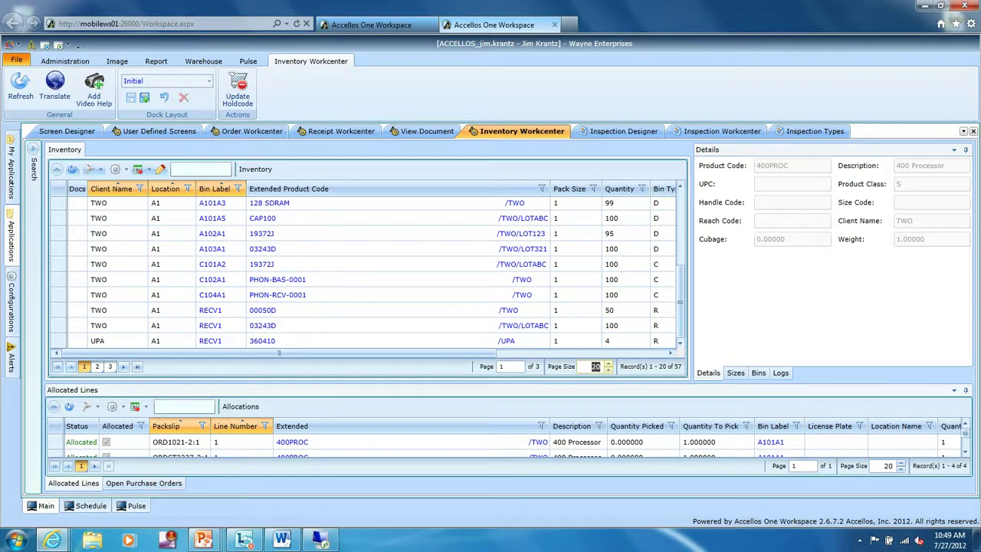
text(999)
key(Return)
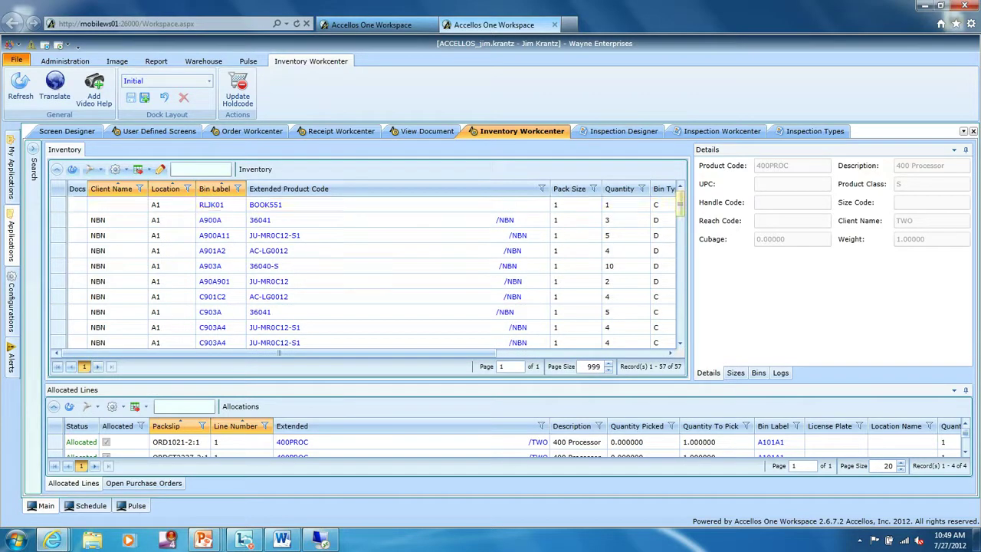
Select the BOOK408 inventory row in bin RLJK9999 and show its Reservation value, closing the product details that open.
drag(679, 325, 680, 331)
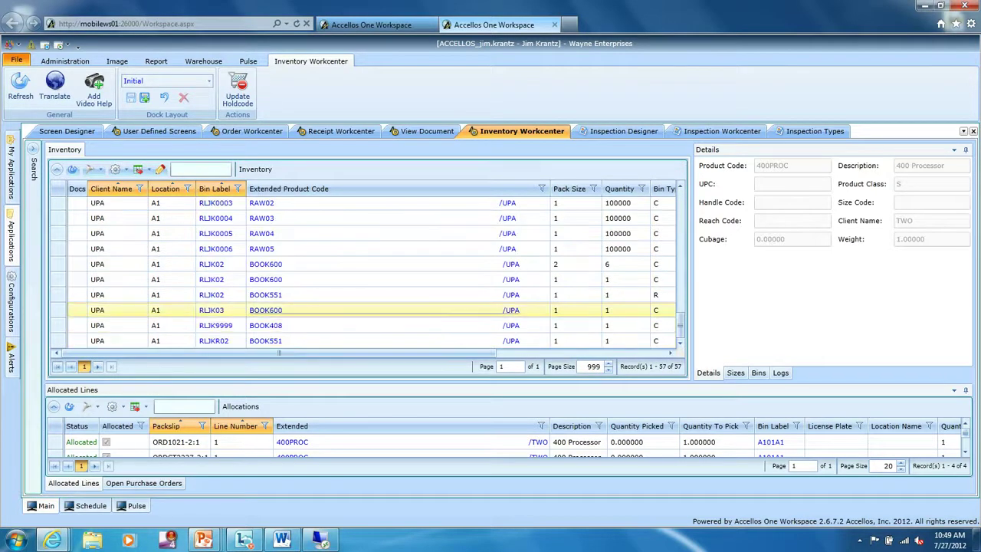
click(307, 326)
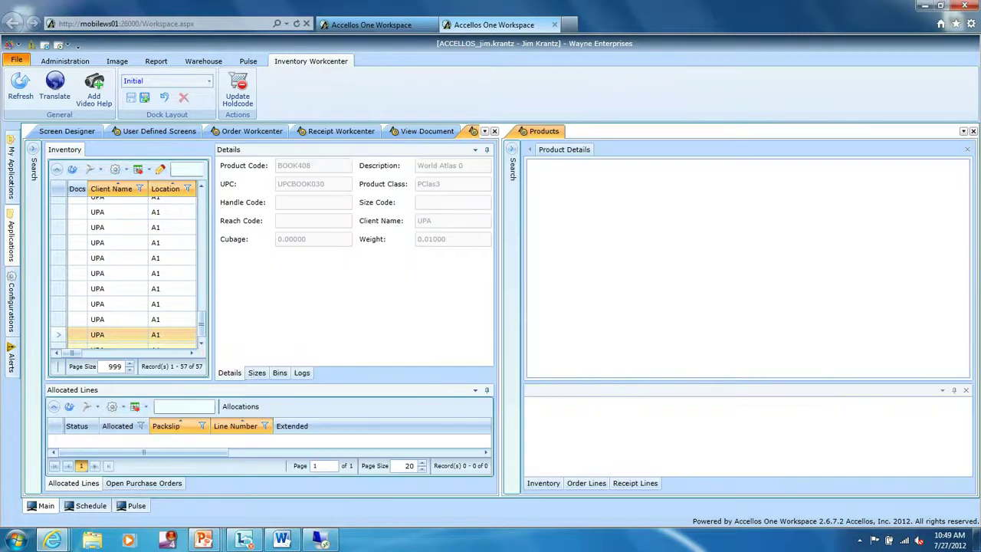
click(973, 131)
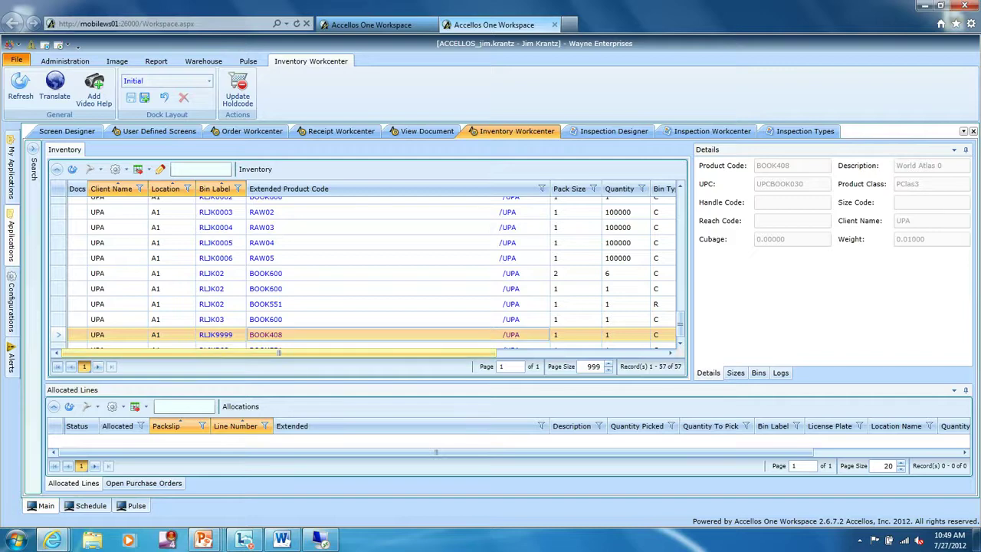
drag(279, 352, 448, 352)
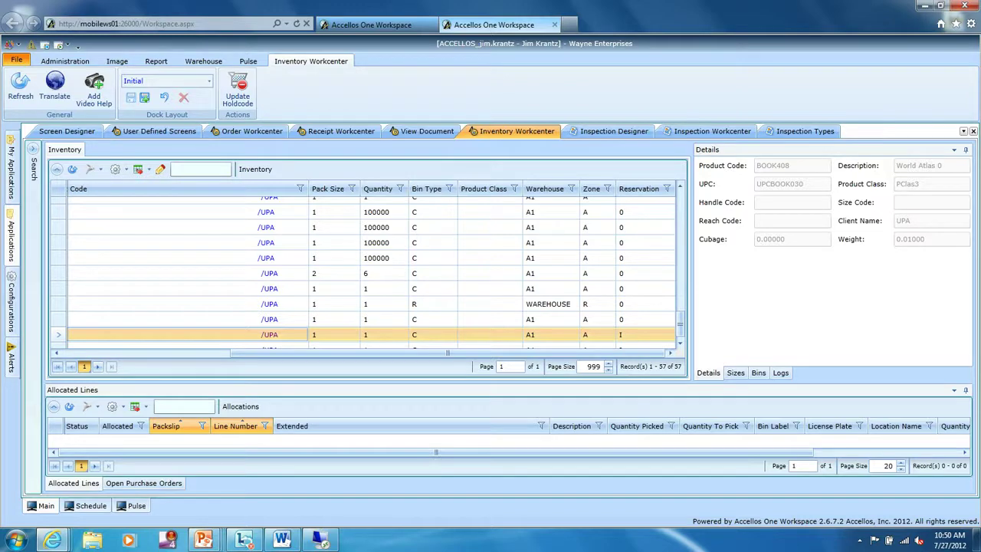
Review the Temperature actions in Inspection Designer and show the first passed inspection's questionnaire in Inspection Workcenter.
click(613, 131)
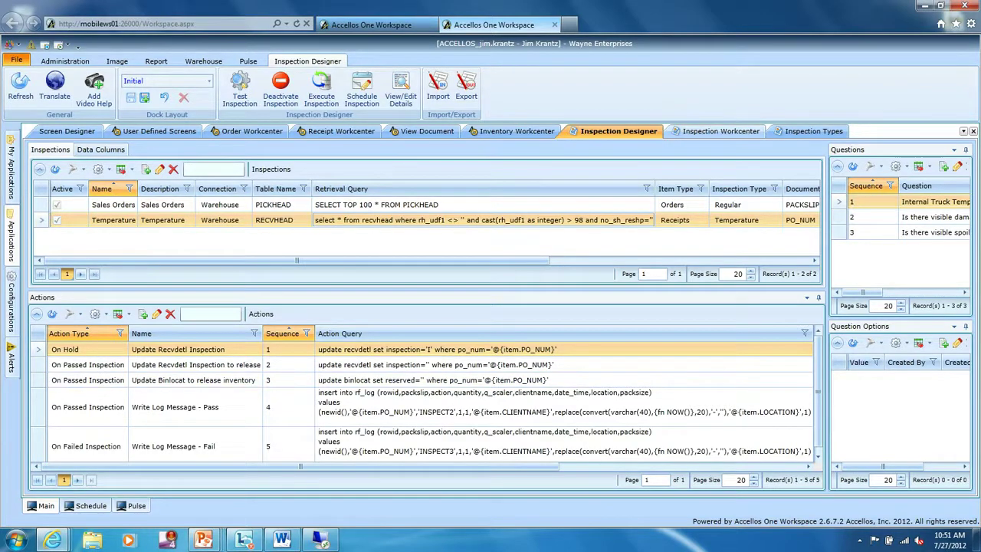
click(717, 131)
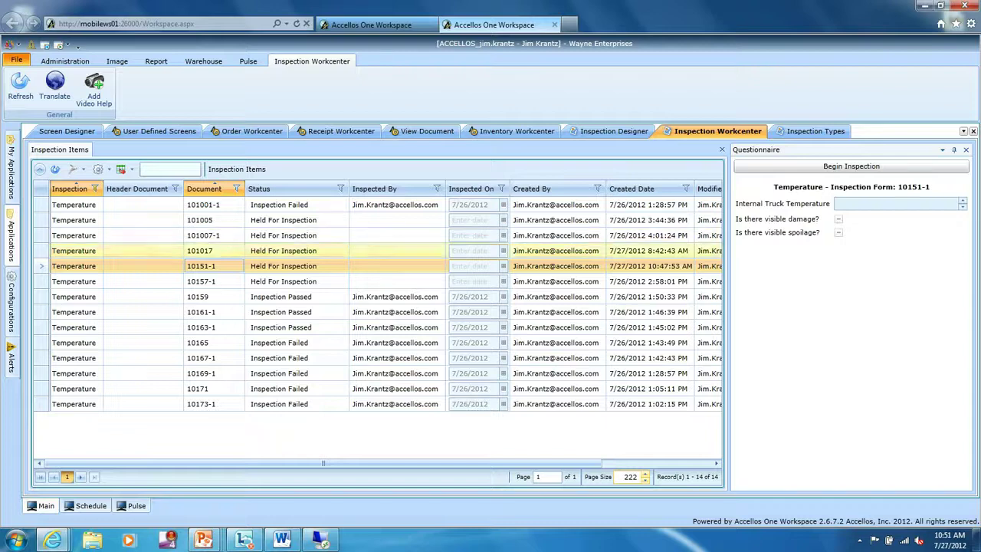
click(296, 296)
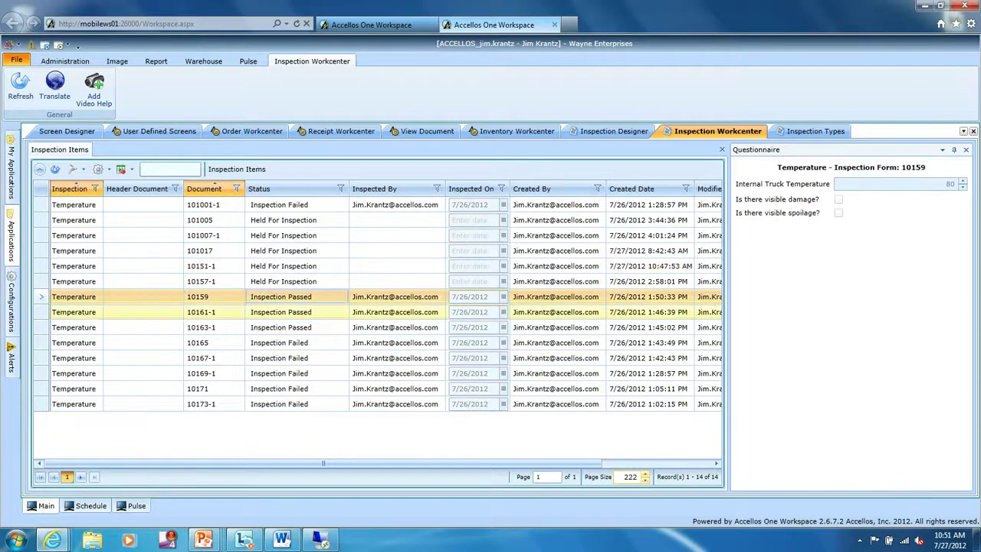
Review the questionnaires of the second passed and following failed Temperature inspections, and show the Inspection Types list.
click(297, 312)
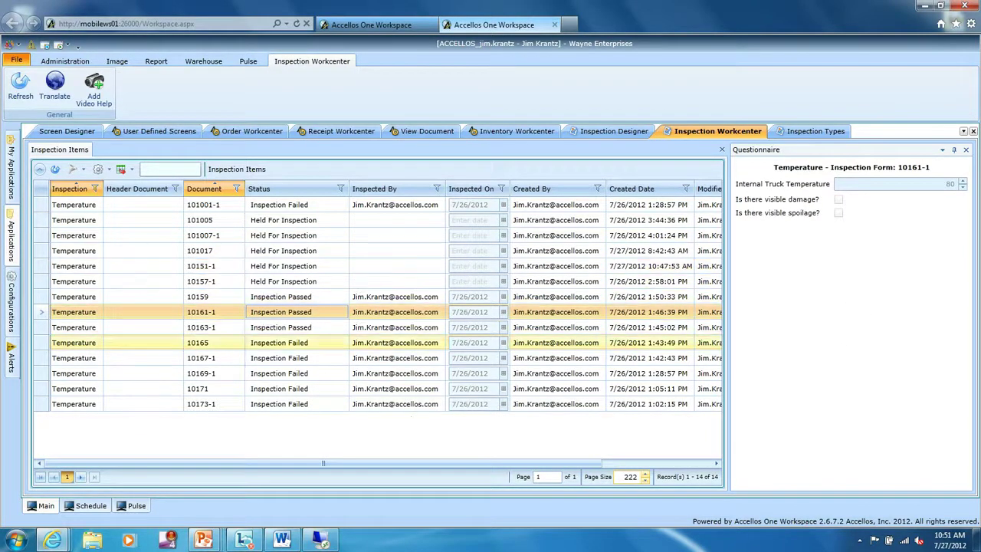
click(296, 342)
click(297, 358)
click(297, 373)
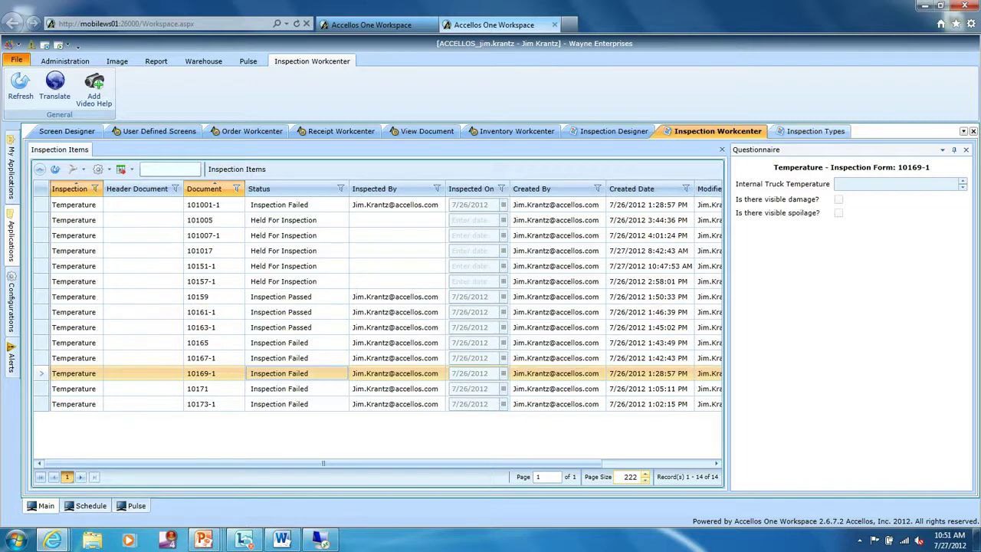
click(814, 131)
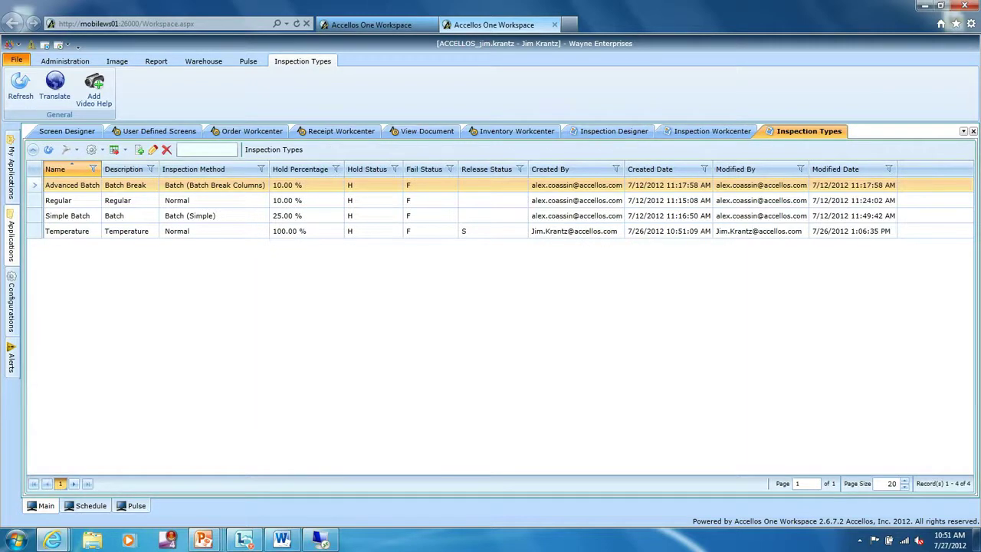
Open Transaction Types from the Warehouse file maintenance applications and compare it with the Temperature log message actions in Inspection Designer.
click(10, 241)
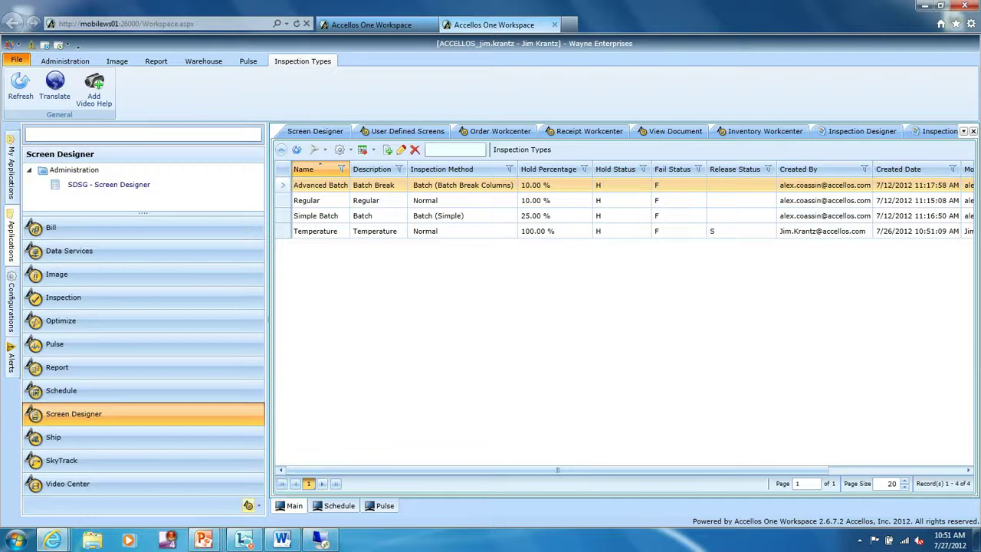
click(248, 505)
drag(144, 213, 143, 375)
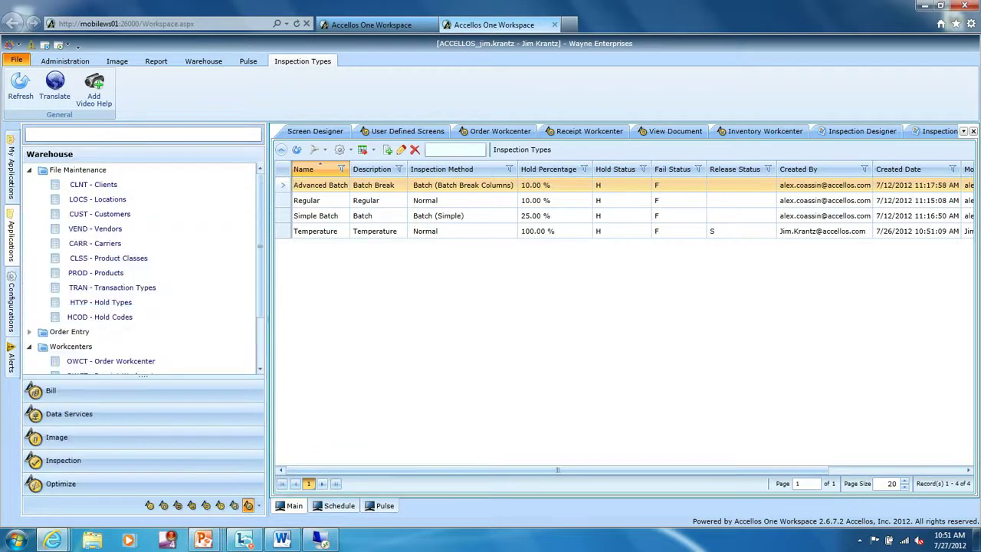
click(112, 287)
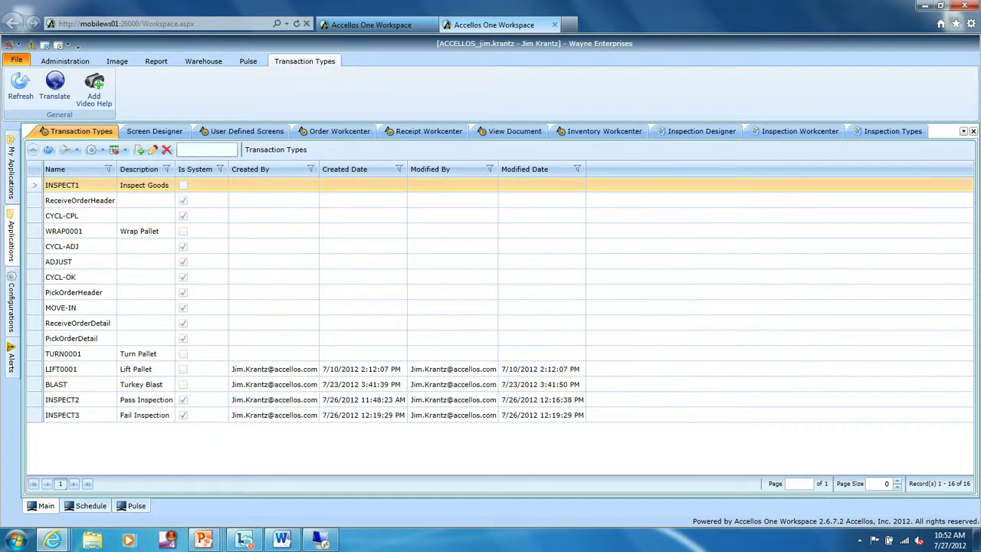
click(701, 131)
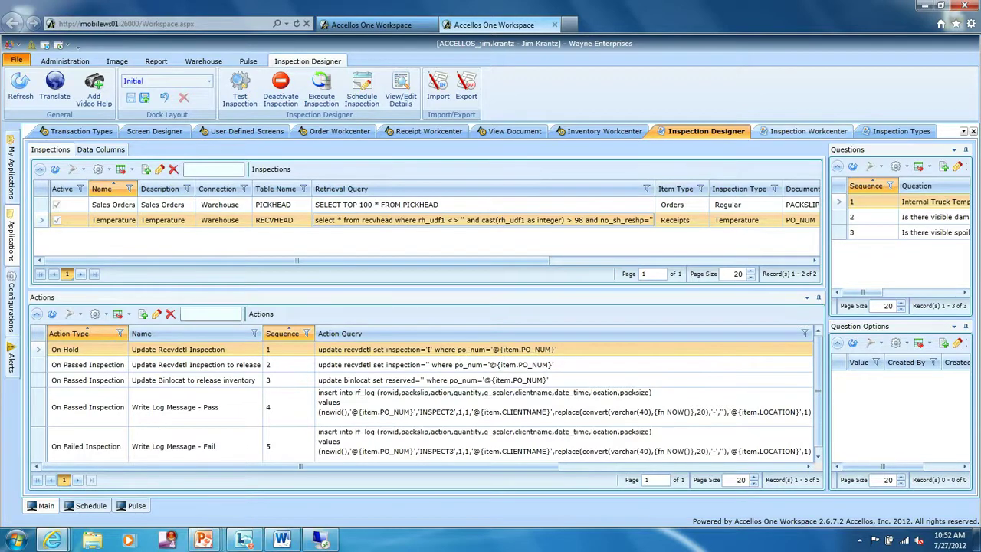
Find a failed inspection's receipt by purchase order number in Receipt Workcenter, and show its log entries and attached document.
click(809, 131)
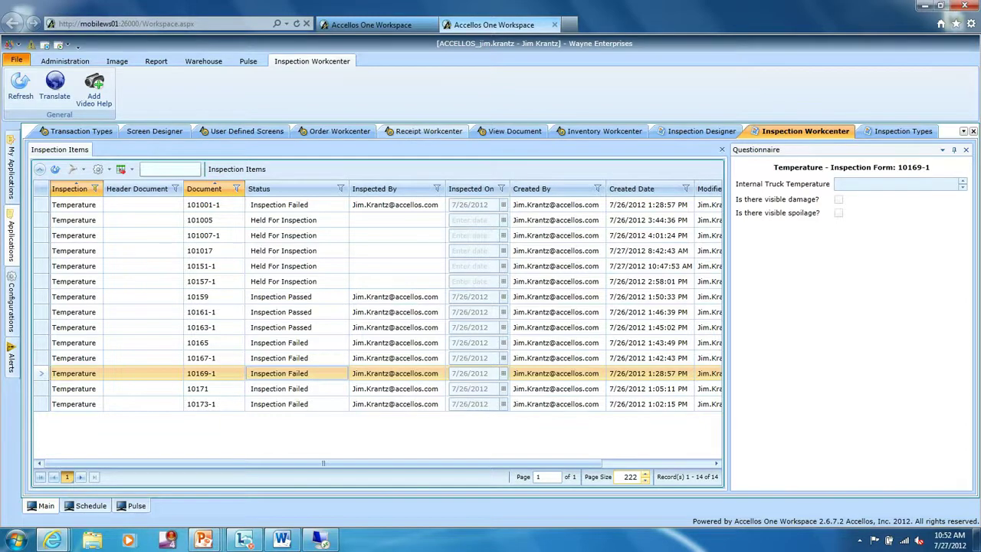
click(428, 131)
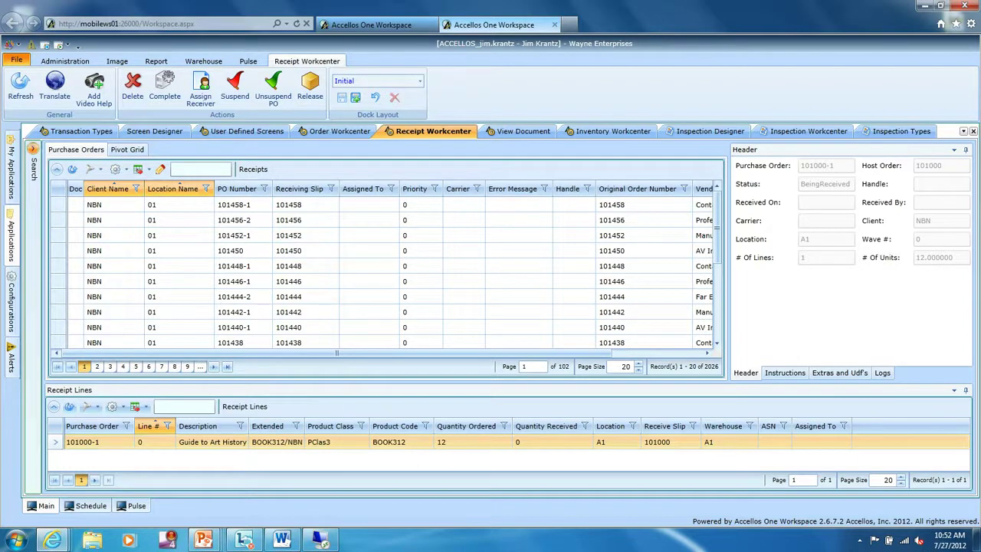
click(33, 149)
click(182, 274)
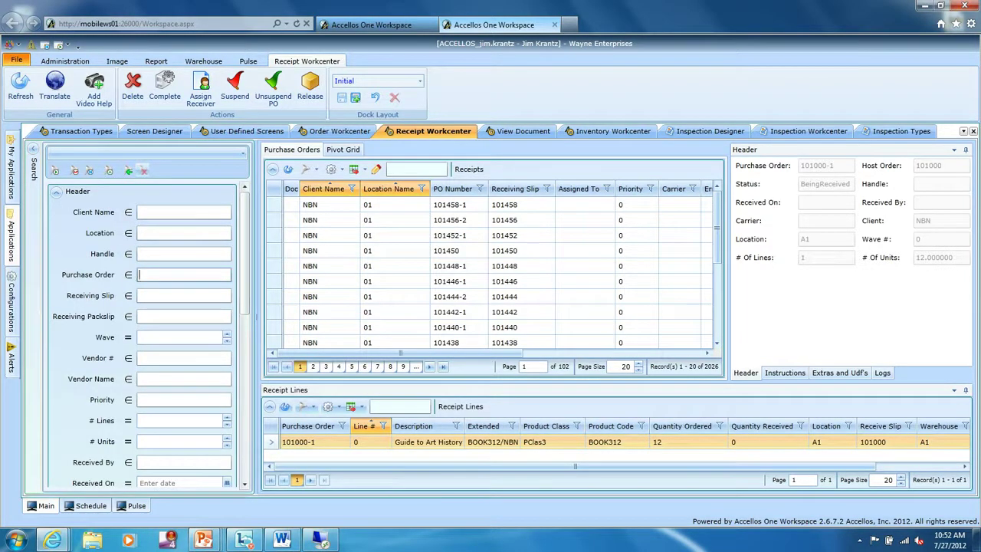
text(10167-1)
key(Return)
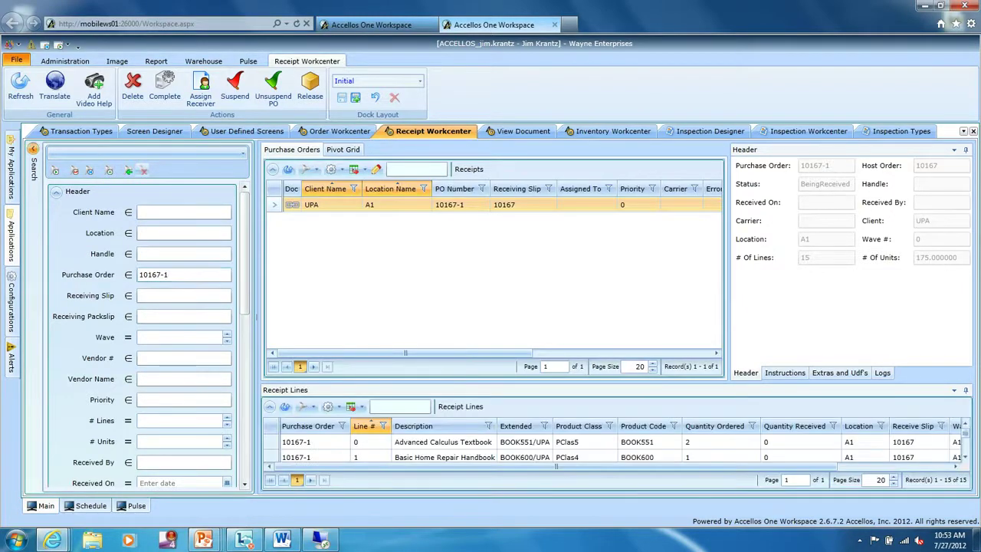
click(33, 149)
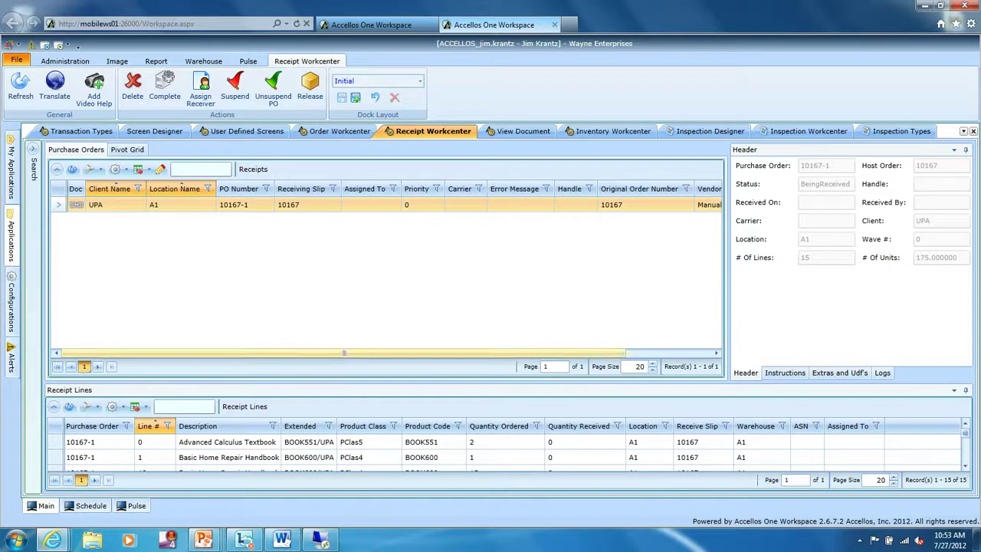
click(882, 372)
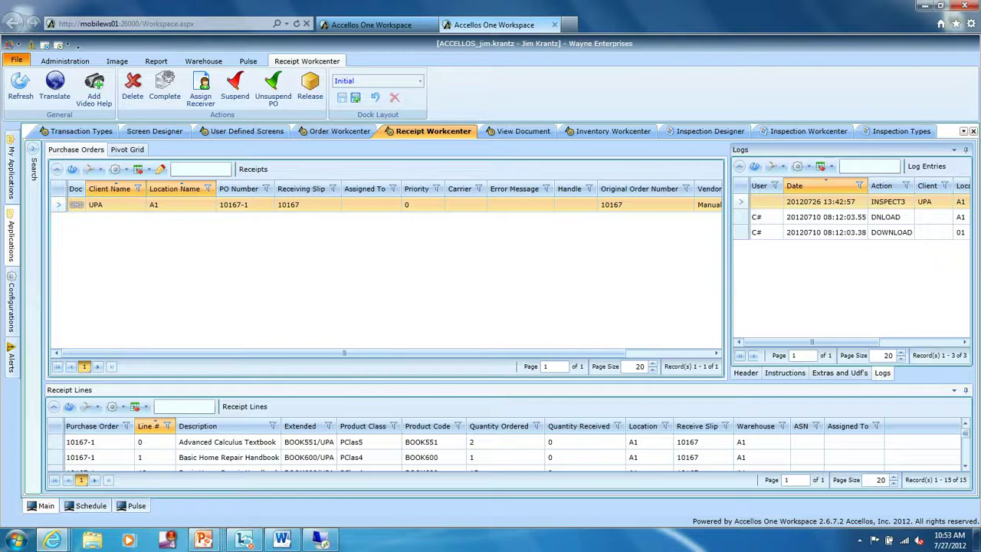
click(76, 205)
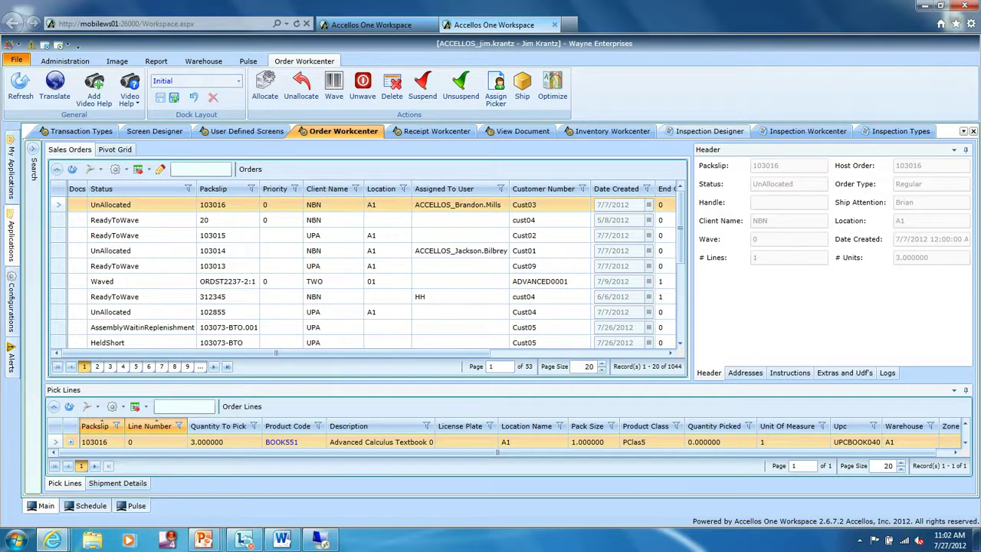
Show the detail inspections of the Temperature inspection in Inspection Designer and return to the header view.
click(710, 131)
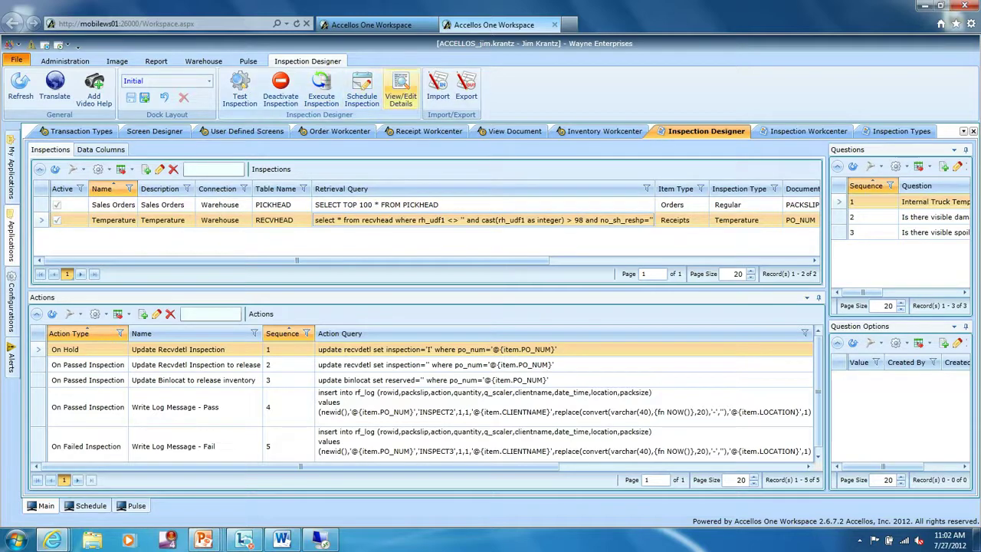
click(400, 91)
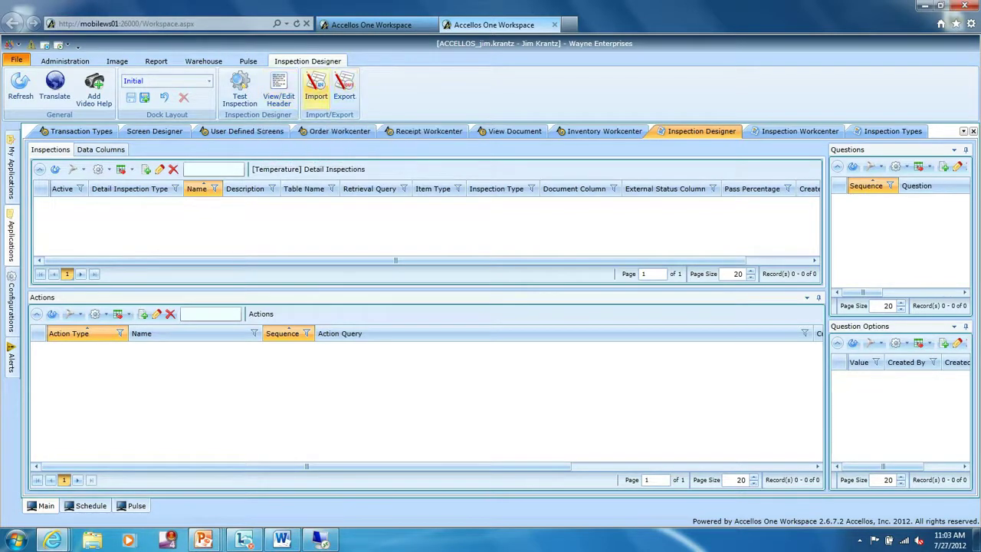
click(278, 88)
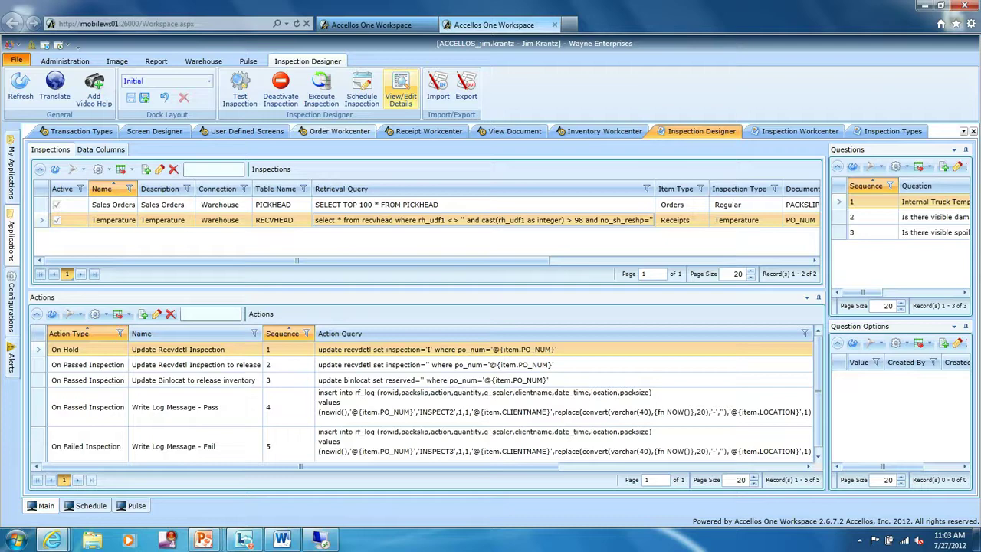
In Order Workcenter, display the Orders by Client pivot grid and list the sales orders for client NBN in Rating status.
click(340, 131)
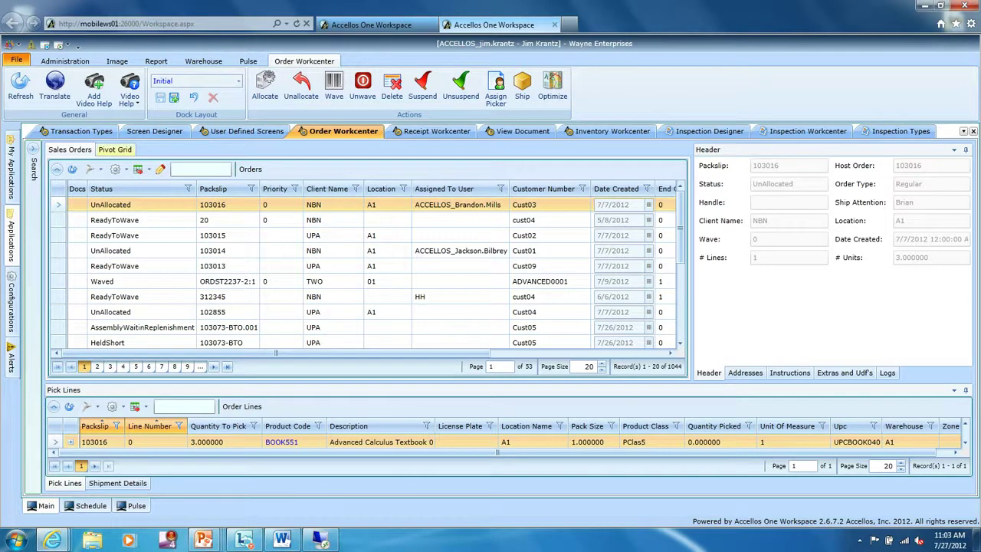
click(115, 149)
click(447, 169)
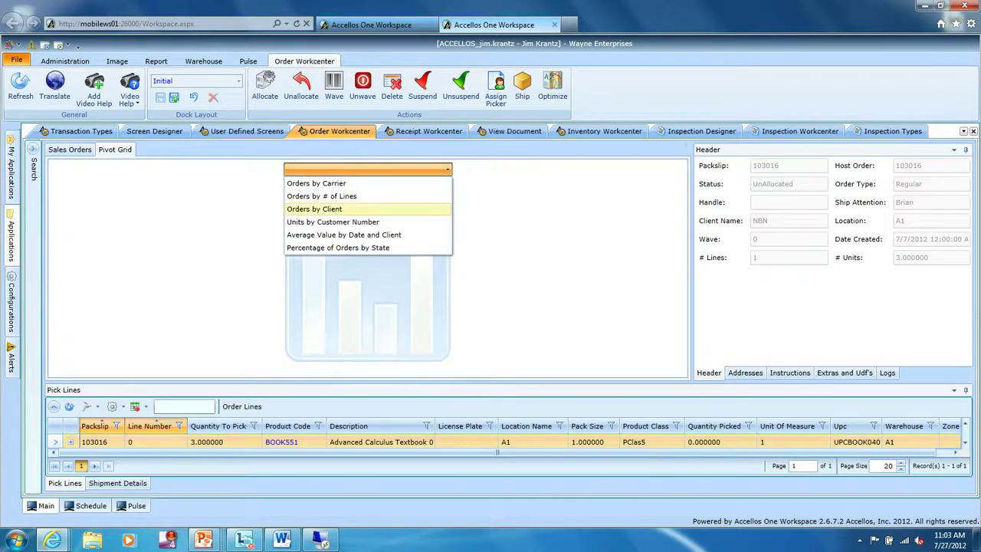
click(314, 208)
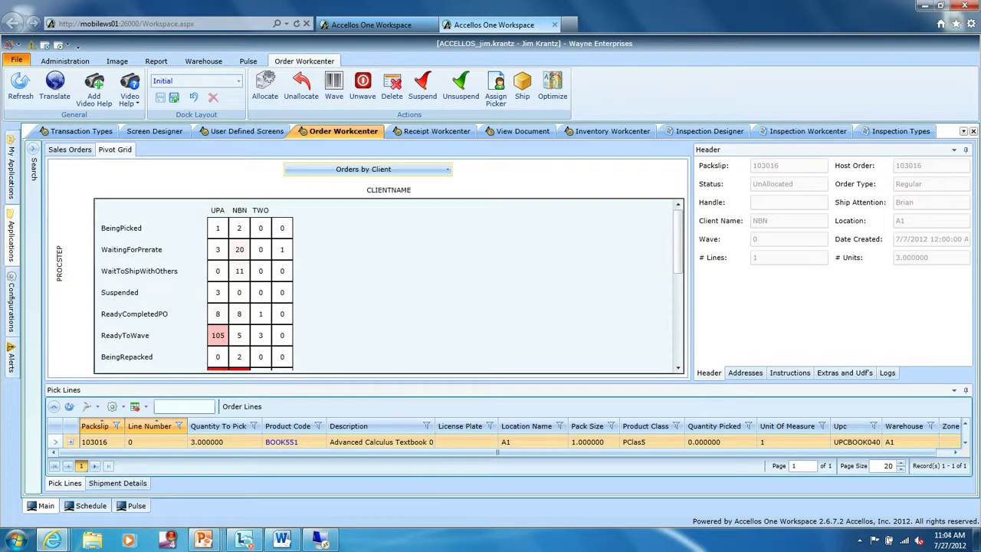
scroll(389, 286, down, 3)
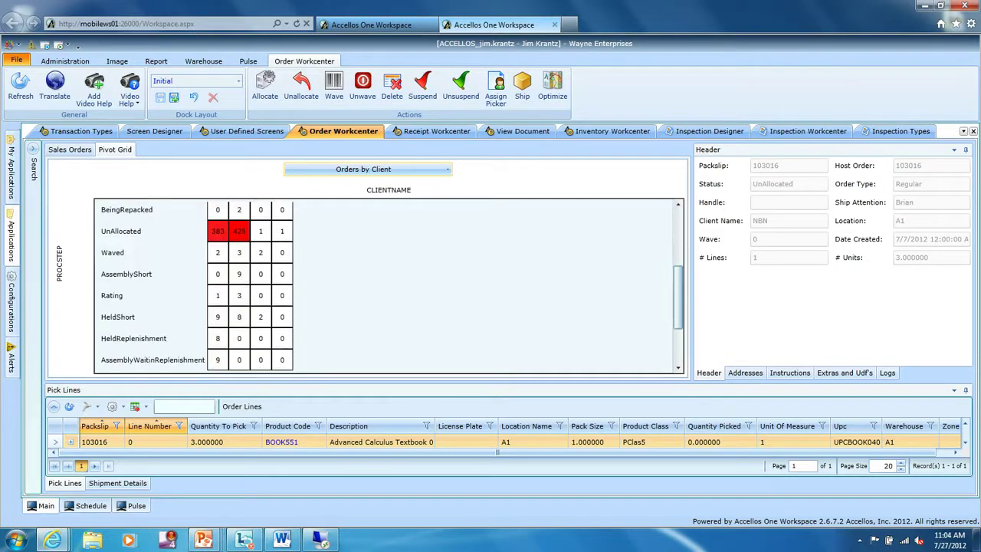
drag(679, 297, 678, 298)
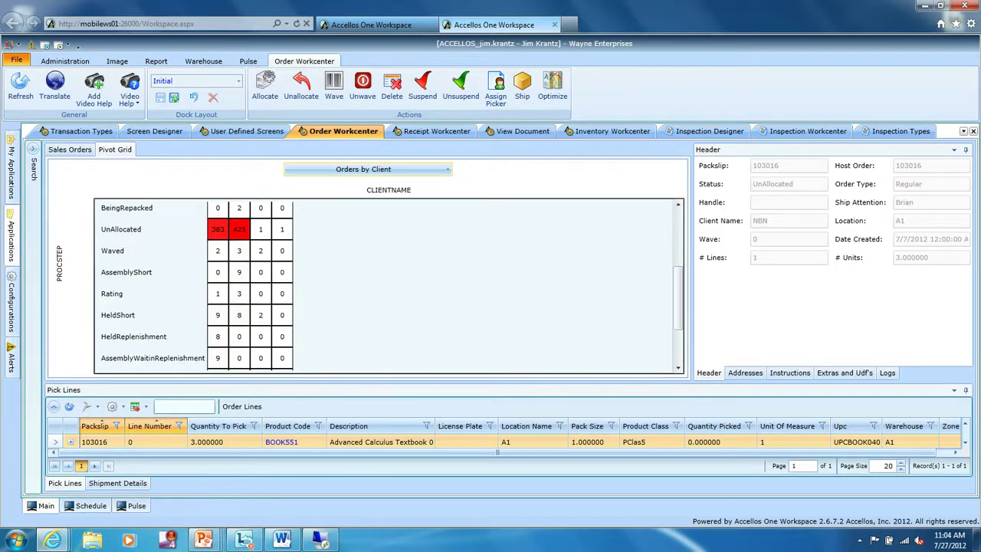
click(239, 294)
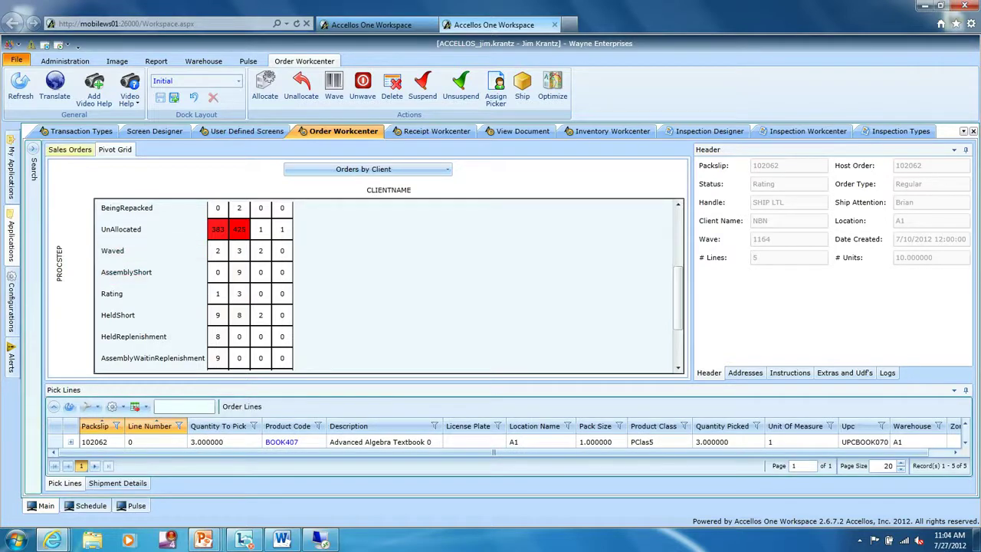
click(70, 150)
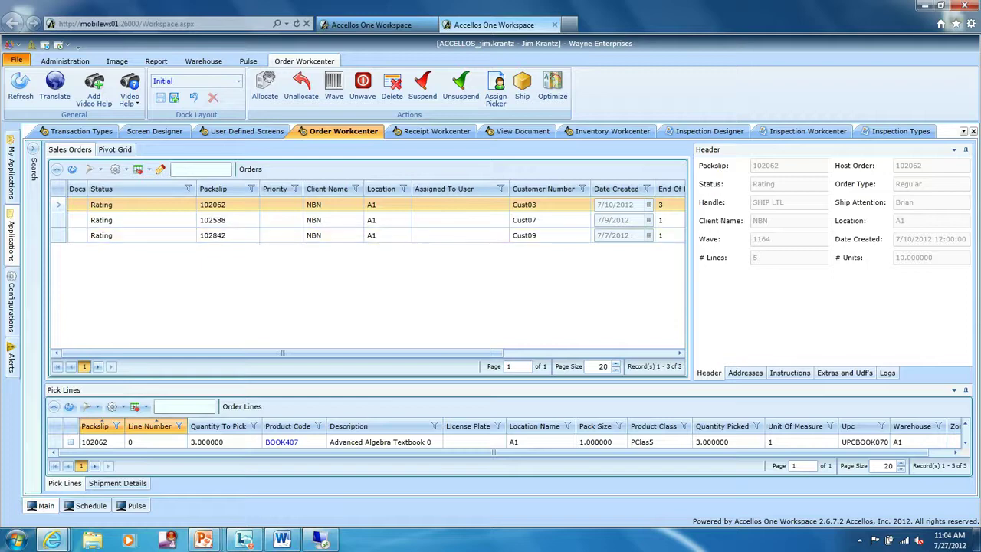
Add the Truck Route and Truck Stop columns to the sales orders grid.
drag(283, 352, 260, 353)
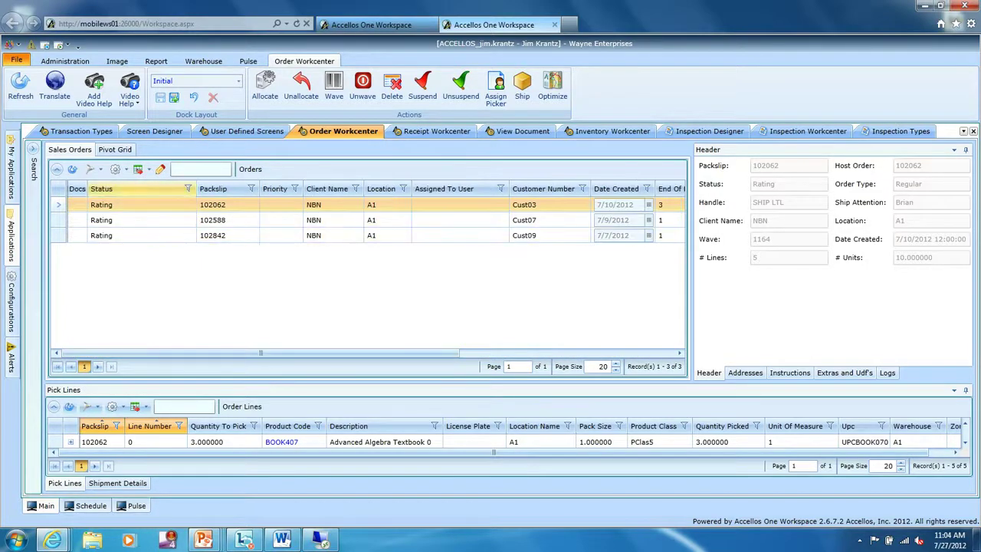
right_click(170, 190)
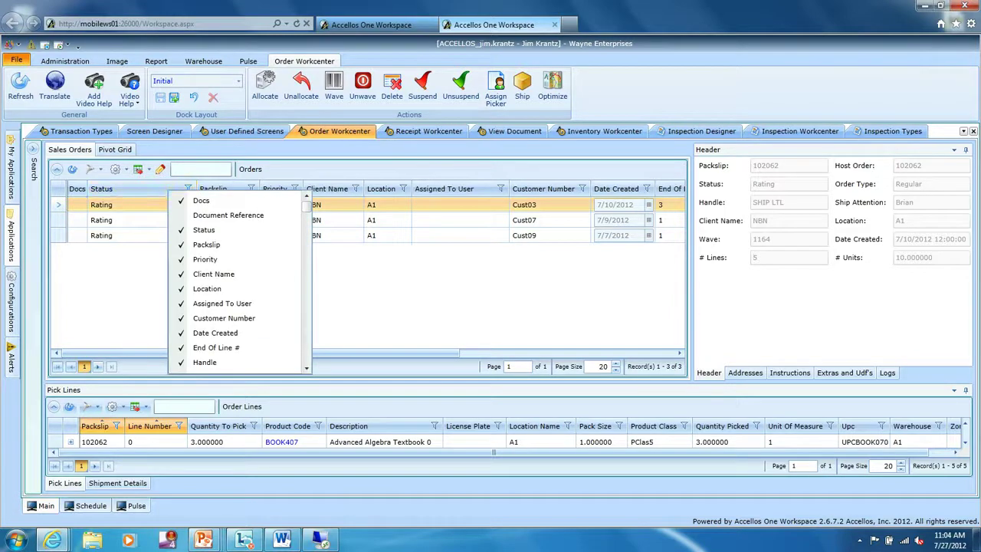
scroll(237, 284, down, 10)
scroll(237, 284, down, 15)
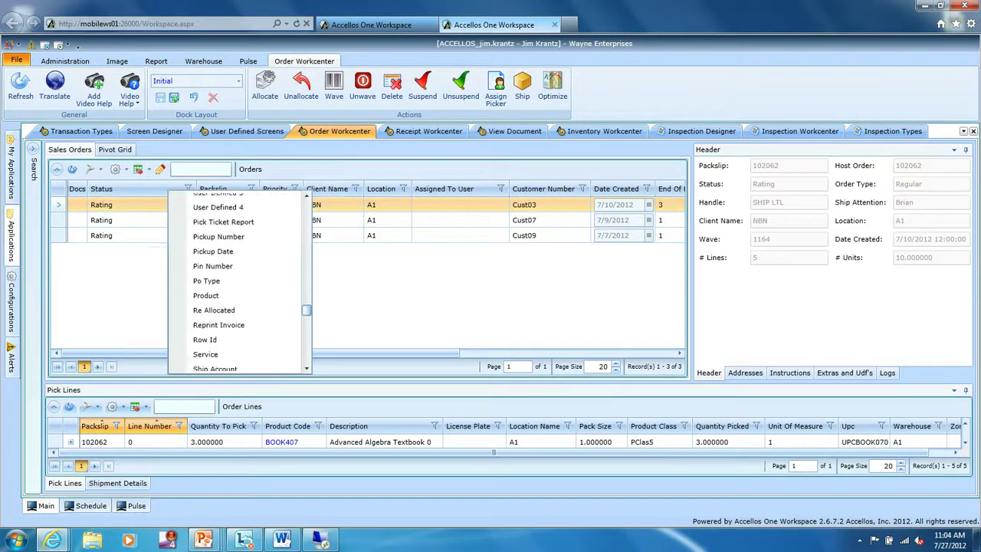
scroll(237, 284, down, 13)
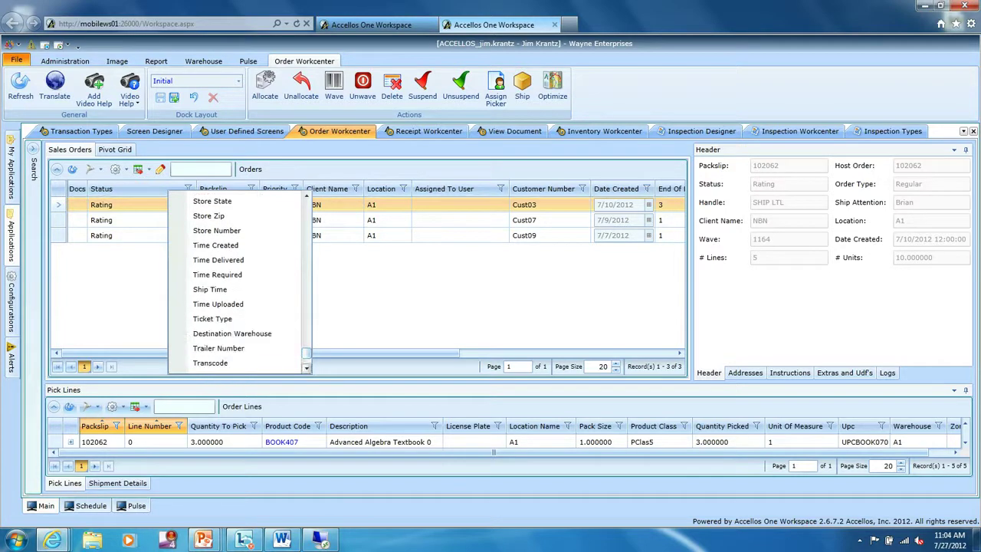
scroll(230, 364, down, 3)
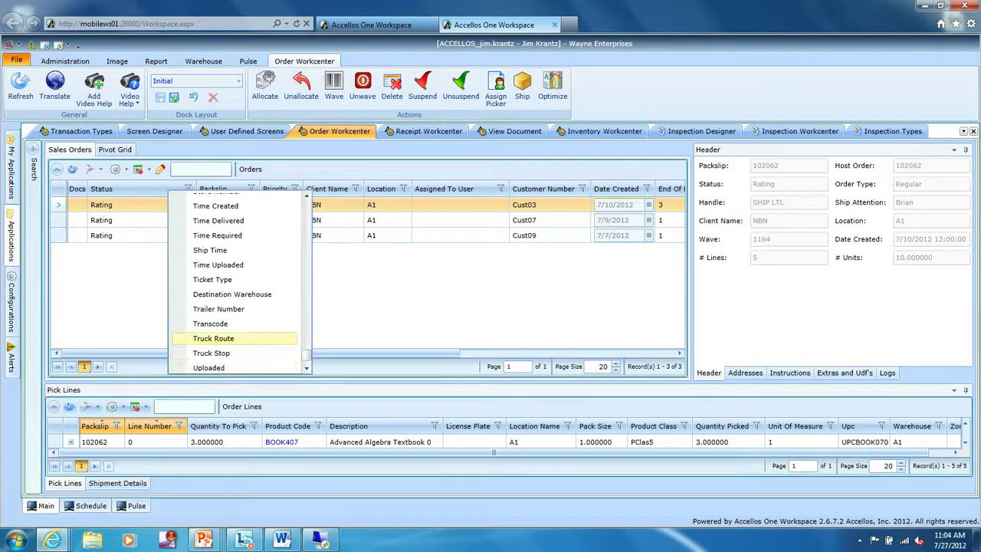
click(213, 338)
click(211, 353)
click(376, 306)
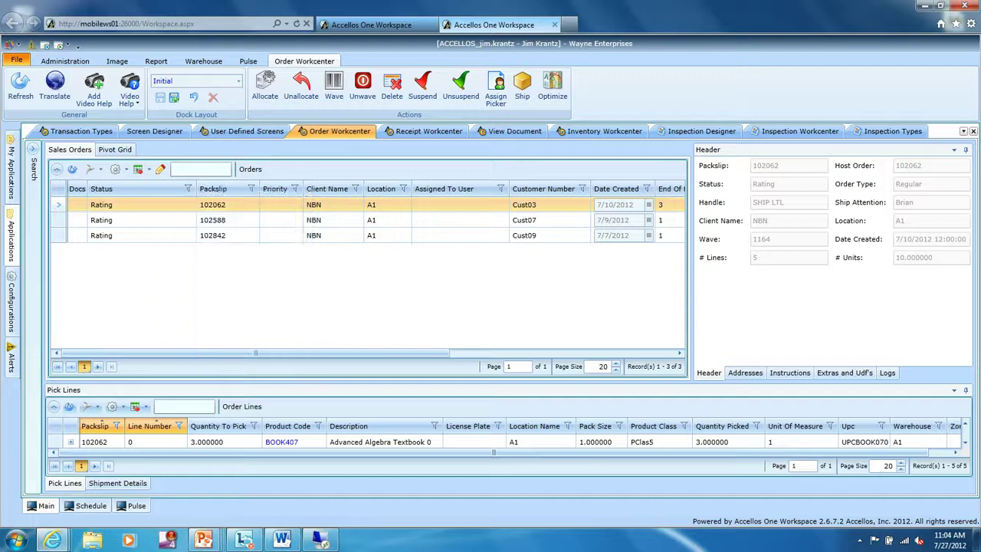
Review the truck stops of the three TRUCK02 orders and select the Thimble and Car Variety order.
drag(345, 353, 570, 354)
drag(319, 354, 570, 353)
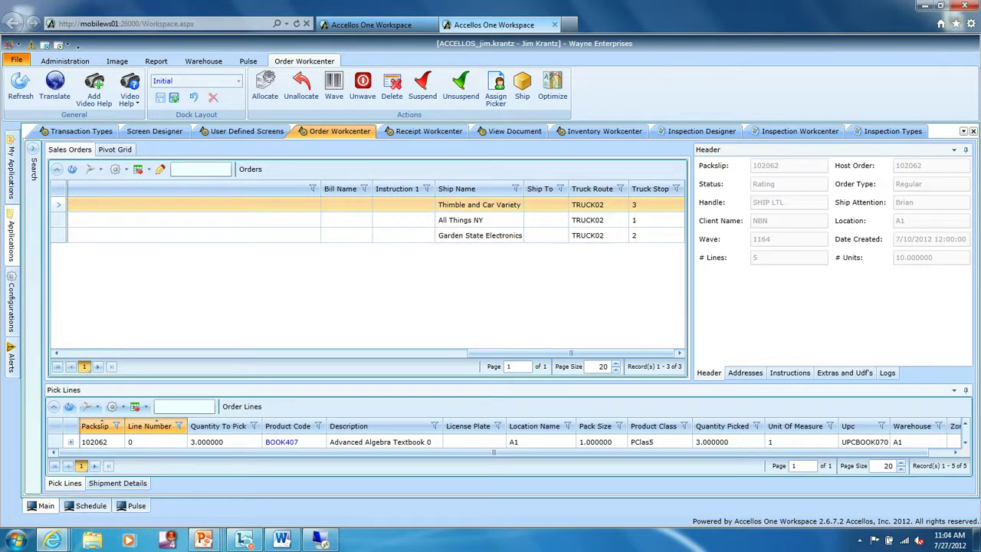
click(651, 235)
key(Up)
key(Up)
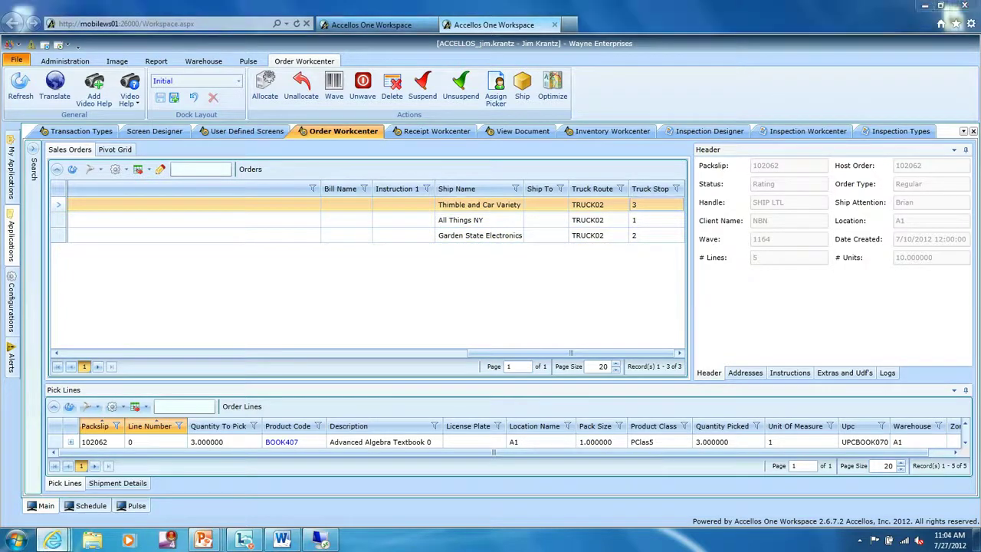
Bring up the handheld window, exit the receiving screens and open the Shipping menu.
mouse_move(52, 540)
click(367, 471)
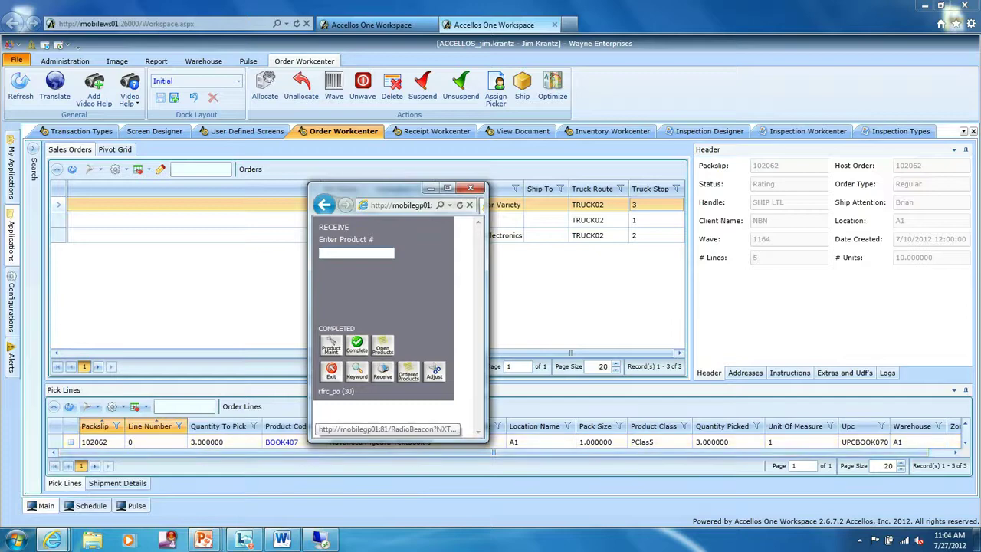
click(331, 372)
click(331, 371)
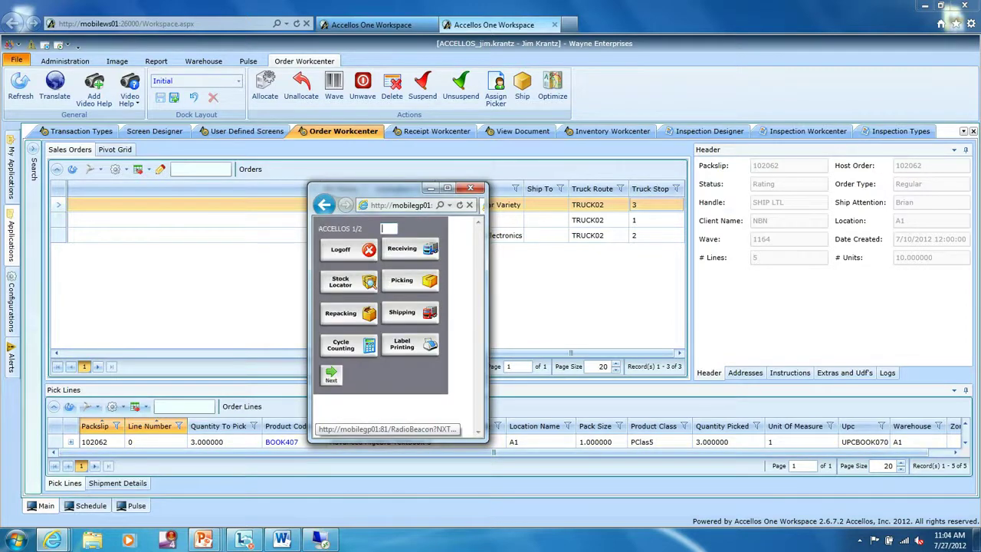
click(410, 312)
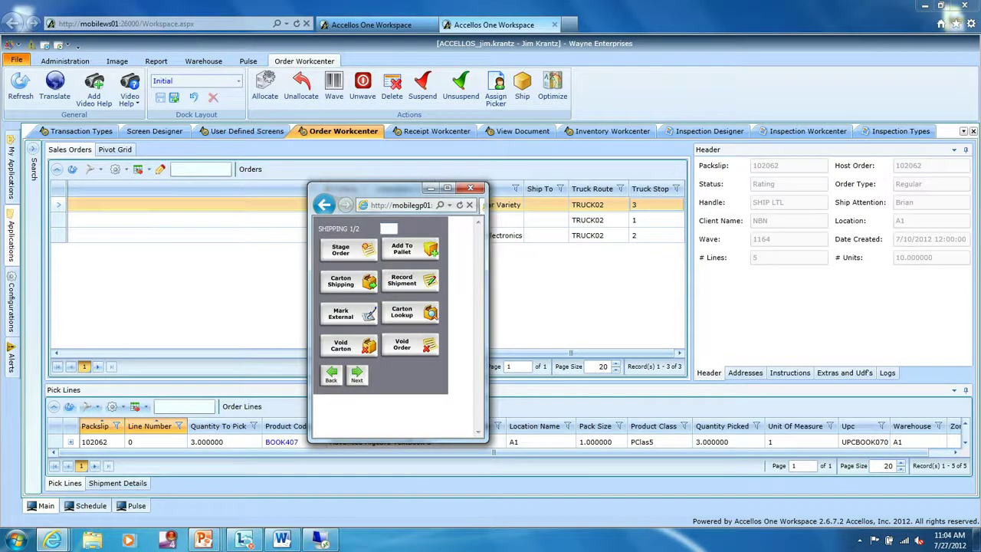
Open the handheld's Stage Order menu and move its window clear of the Ship Name, Truck Route and Truck Stop columns.
click(344, 249)
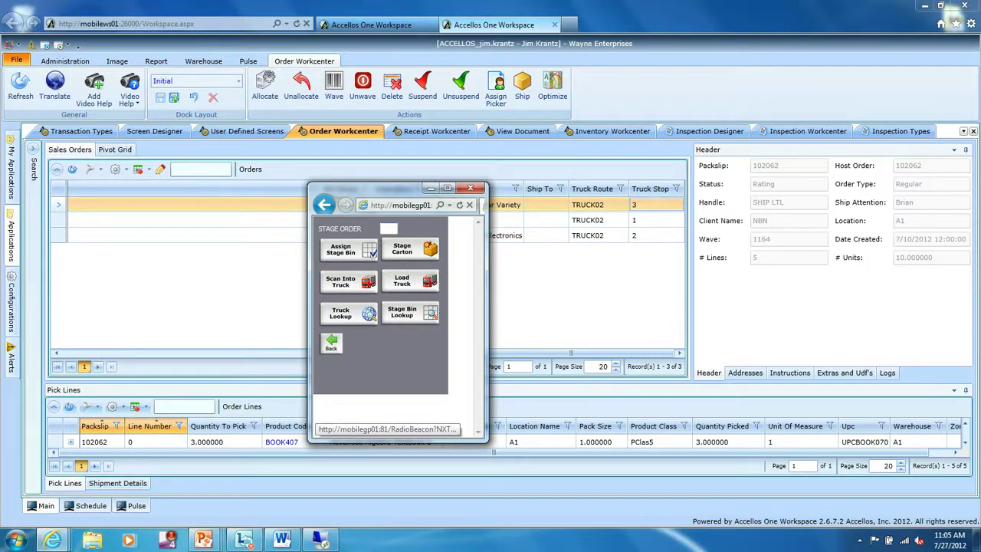
click(431, 188)
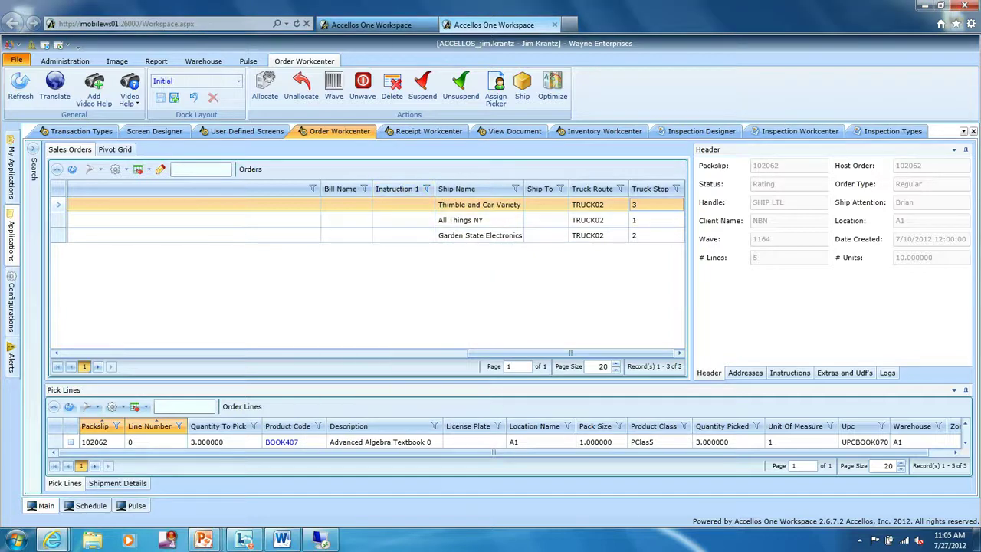
mouse_move(52, 540)
click(352, 471)
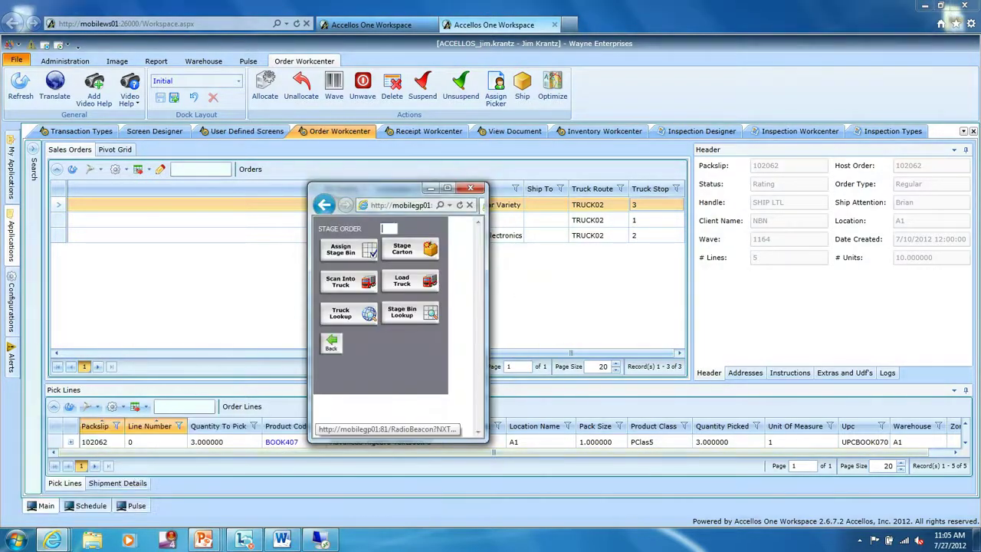
drag(383, 187, 324, 191)
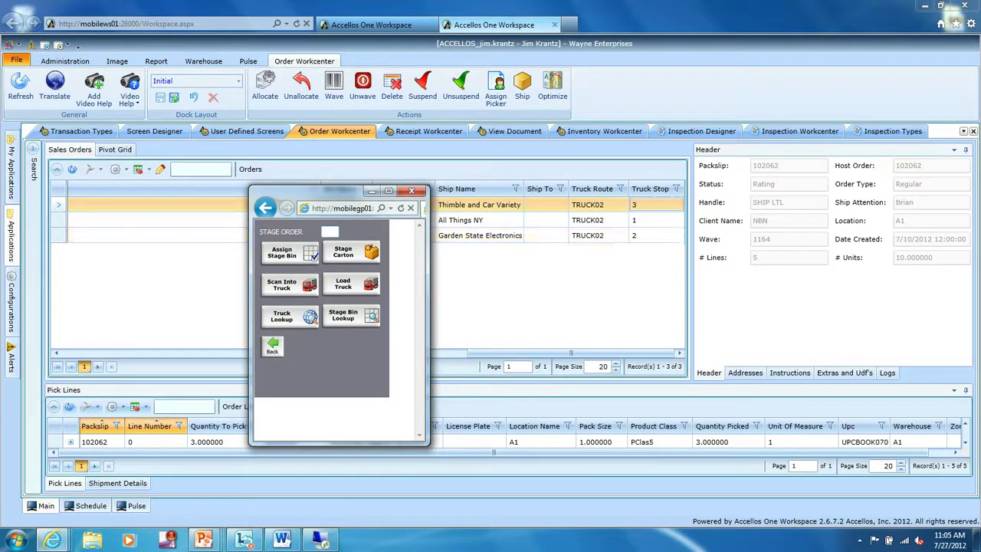
Start Load Truck for route truck02 on the handheld, view the carton scan prompt for the current order, and exit.
click(351, 284)
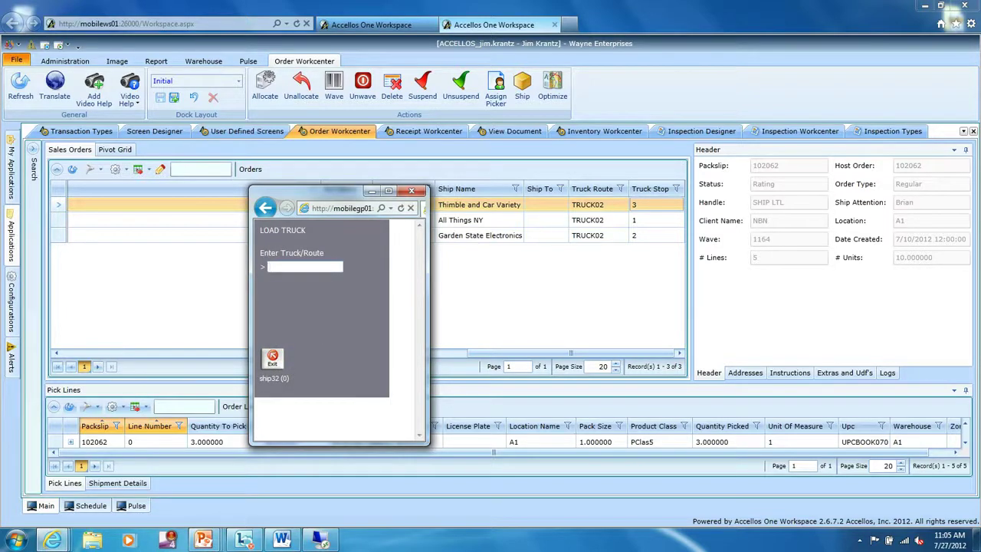
text(truck02)
key(Return)
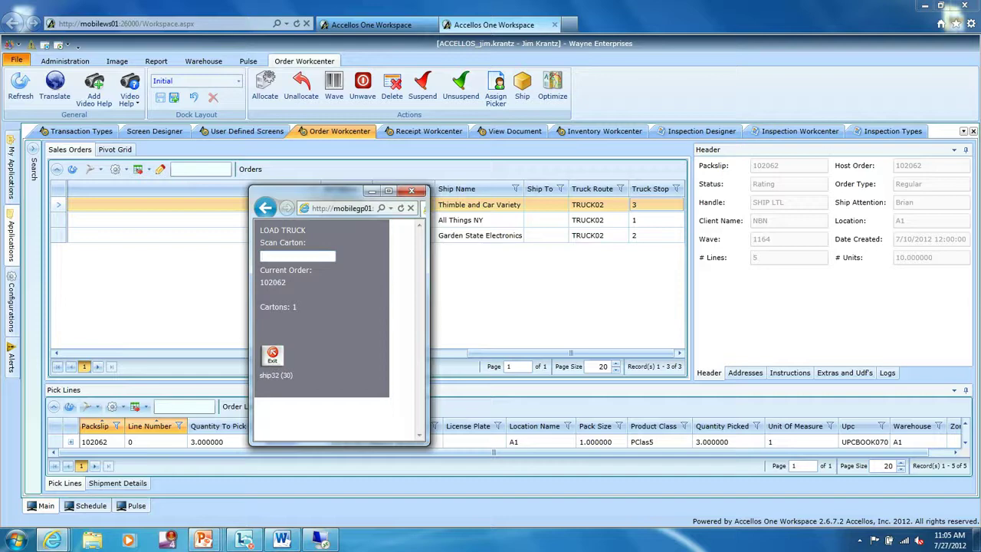
drag(322, 190, 279, 262)
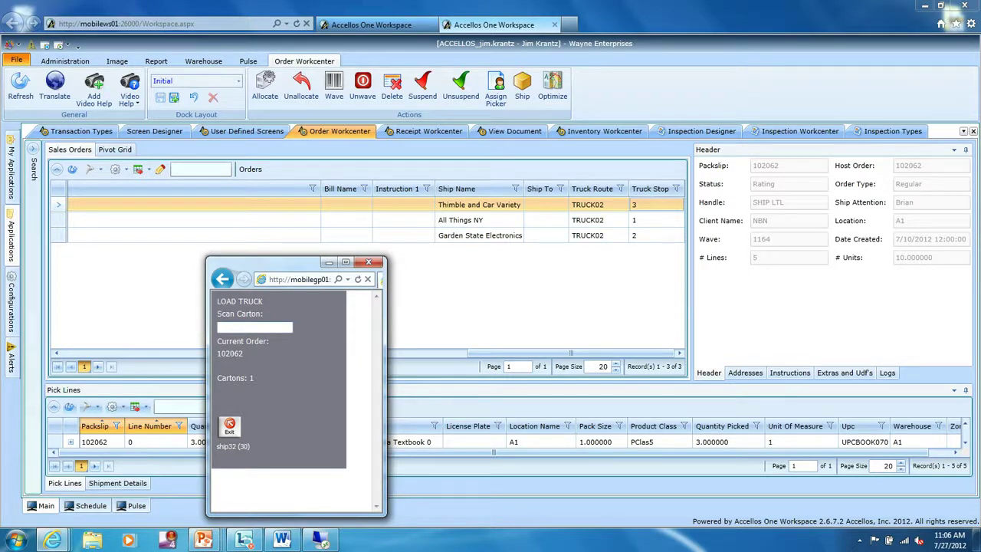
key(Return)
click(230, 429)
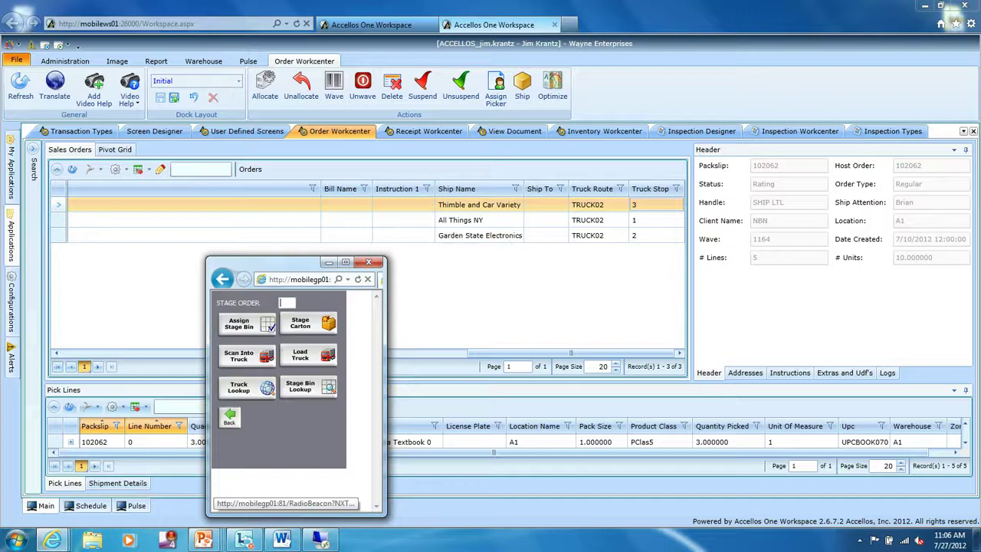
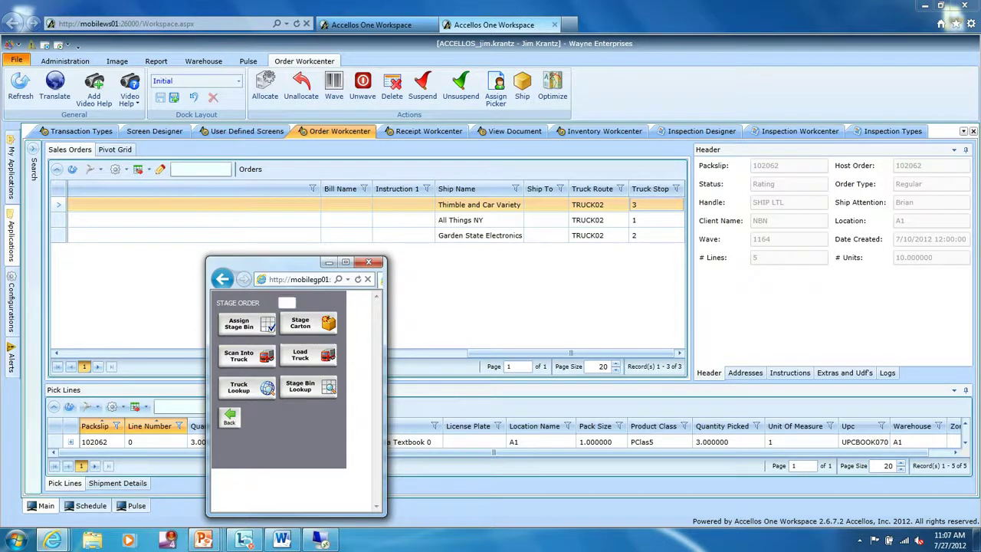
Revisit the handheld's Load Truck prompt and Shipping menu, returning to the Stage Order menu.
click(309, 355)
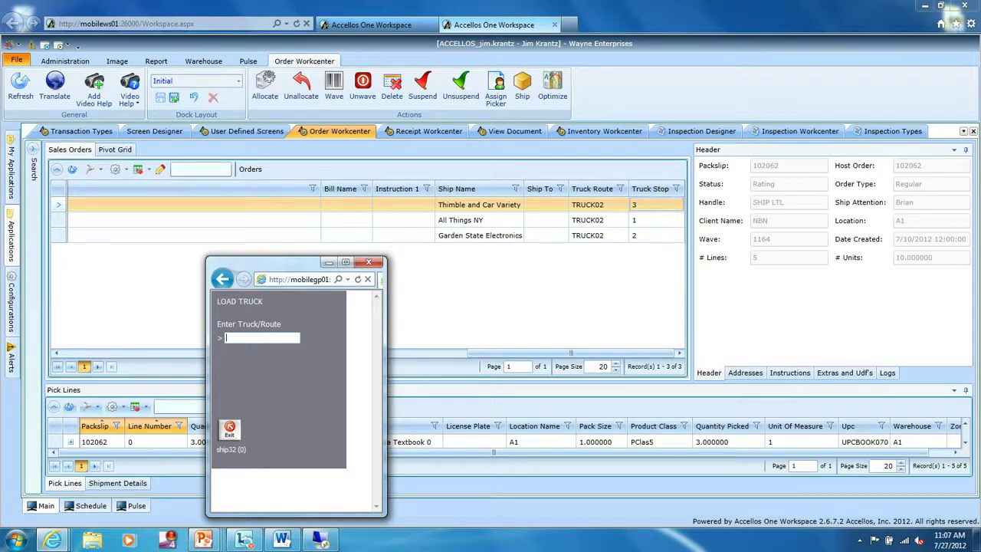
click(229, 429)
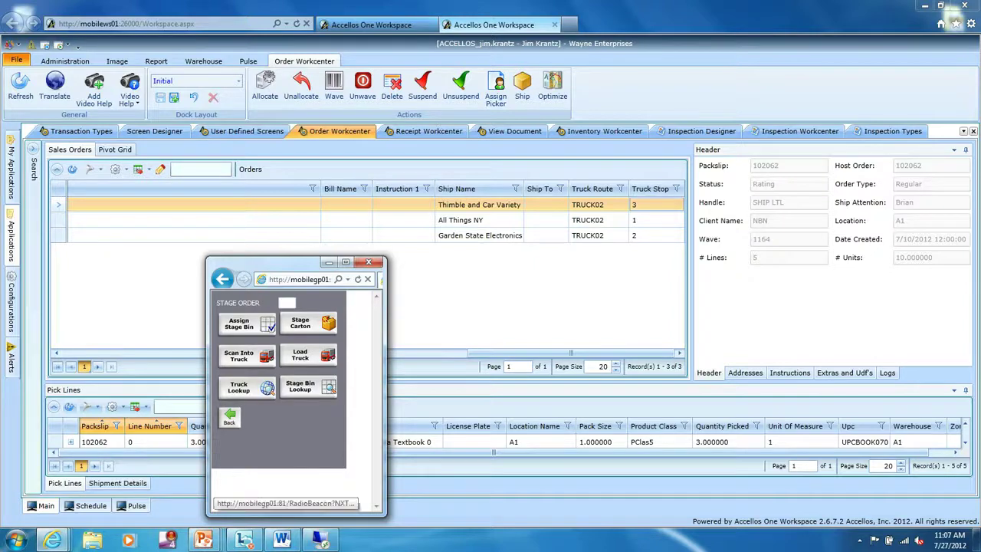
click(230, 418)
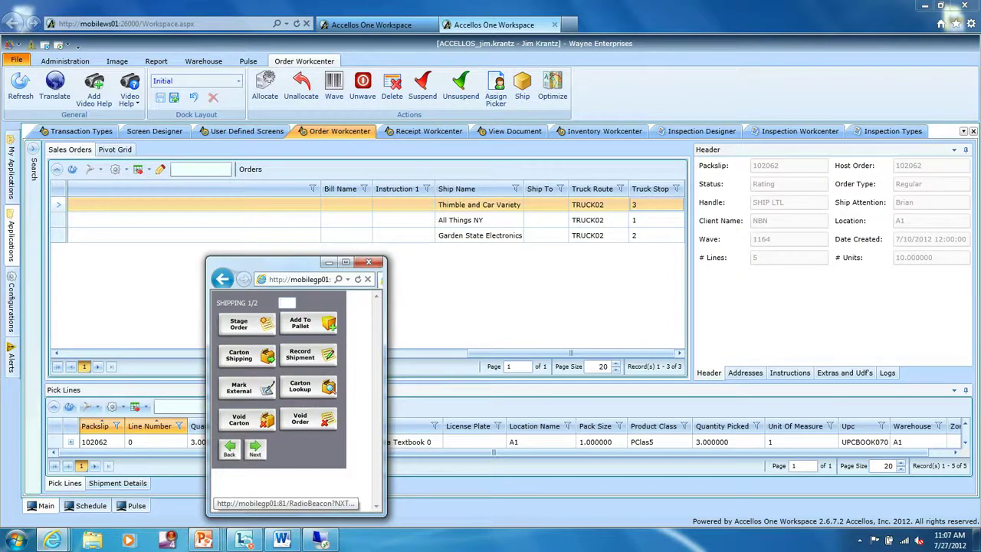
click(307, 323)
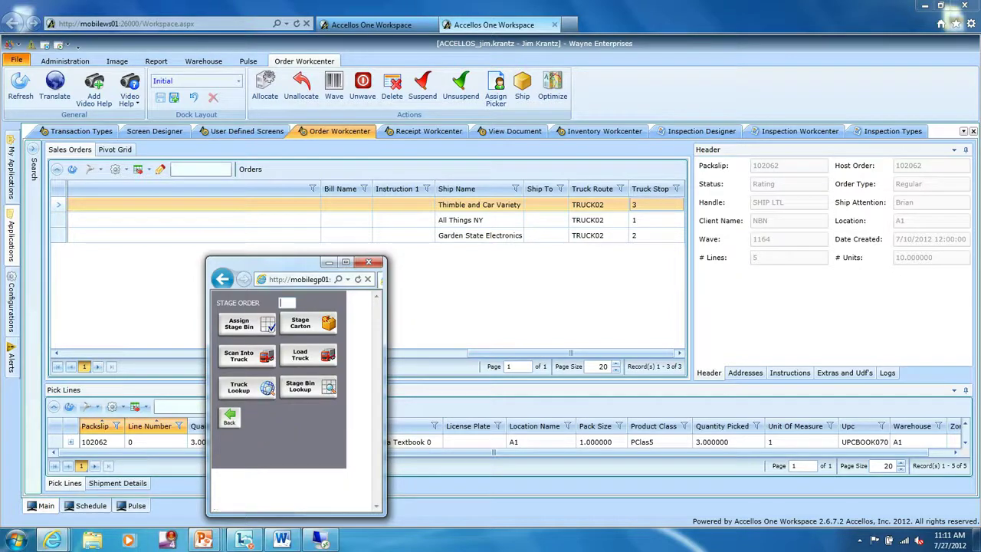
Return to the workspace, search the applications for "user" and open User Defined Screens.
click(250, 8)
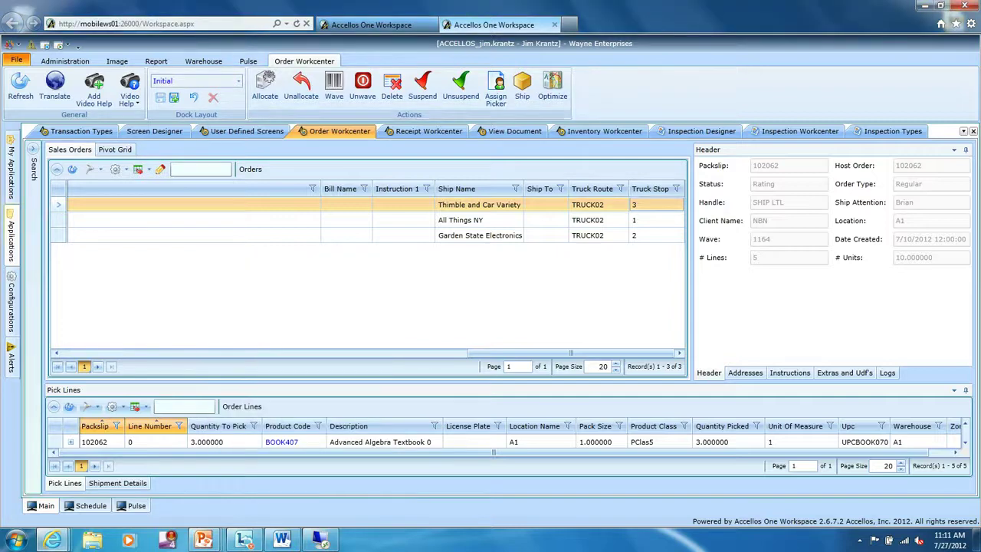
click(11, 243)
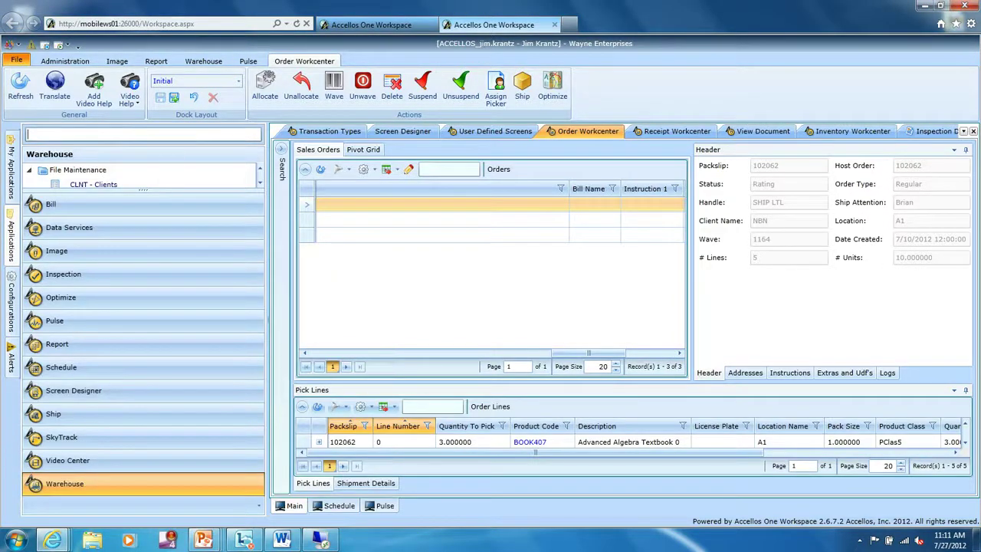
text(user)
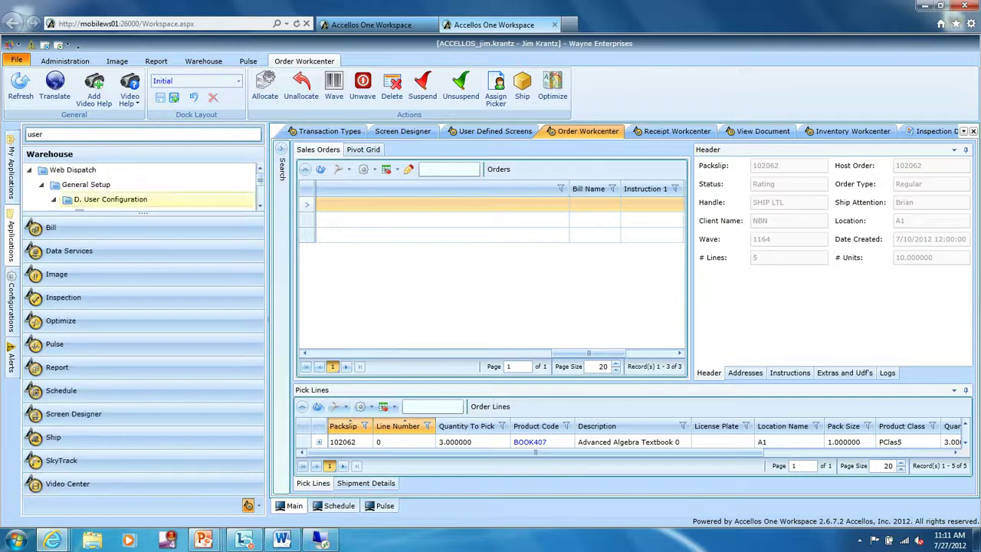
click(122, 244)
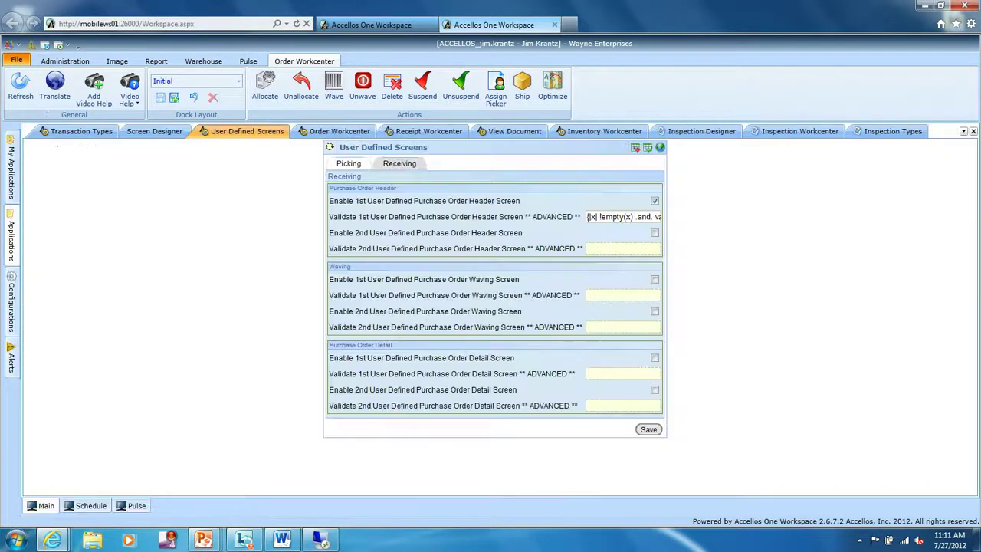
Examine the Picking options for sales order header, waving and detail screens, and return to the Receiving options.
click(349, 163)
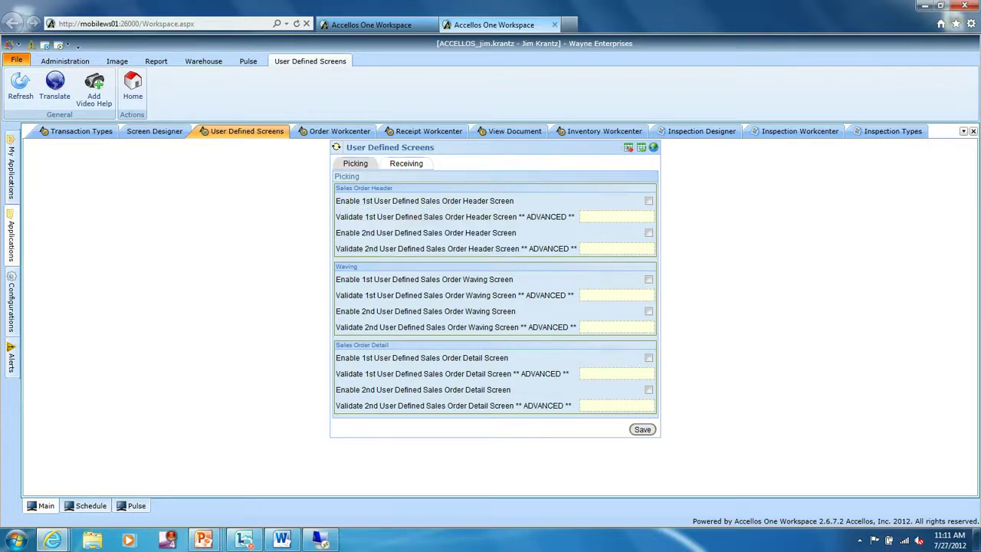
mouse_move(345, 201)
mouse_move(357, 295)
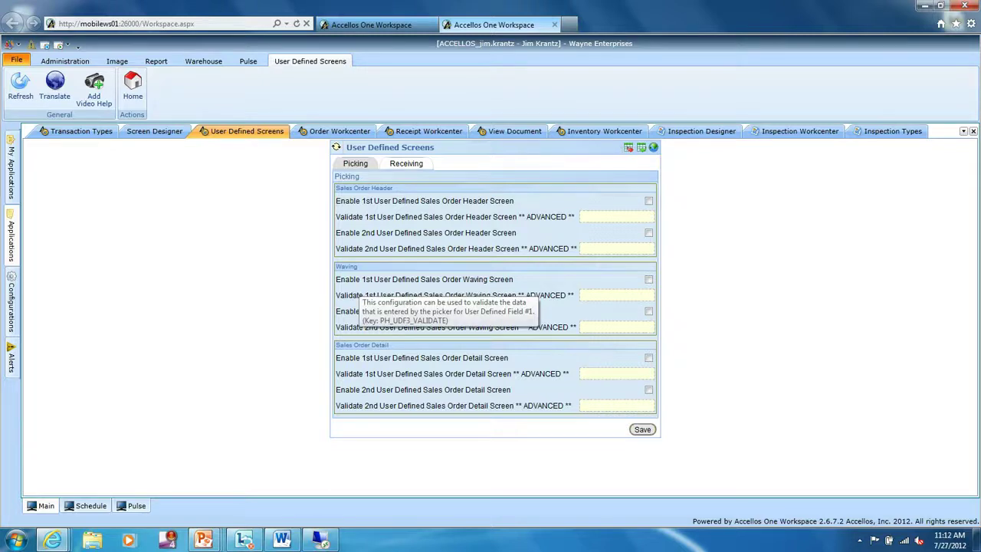
mouse_move(387, 390)
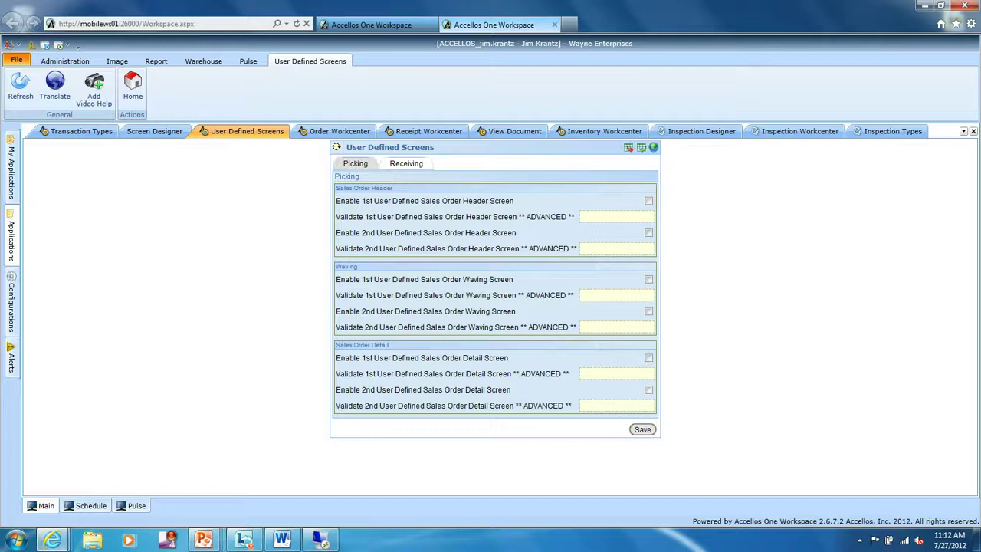
click(406, 164)
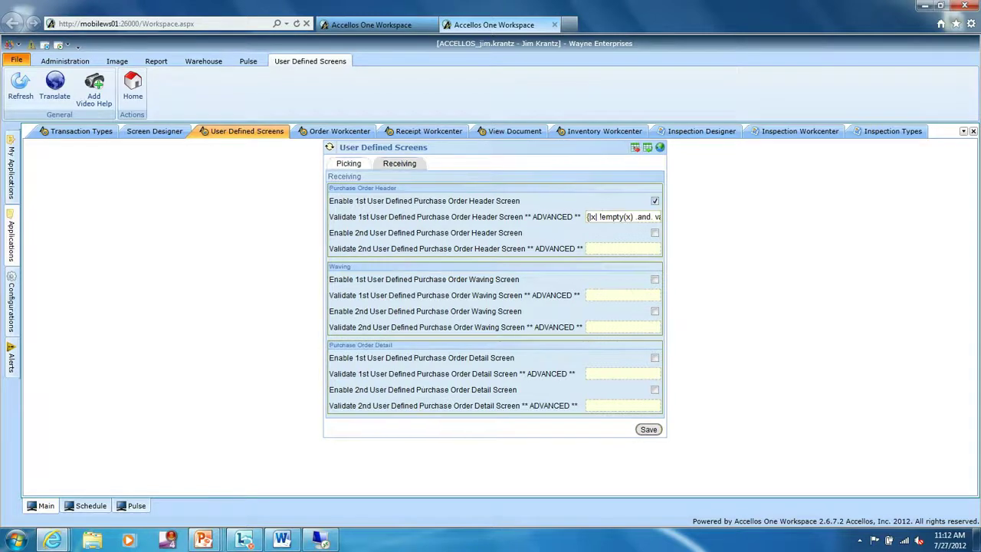